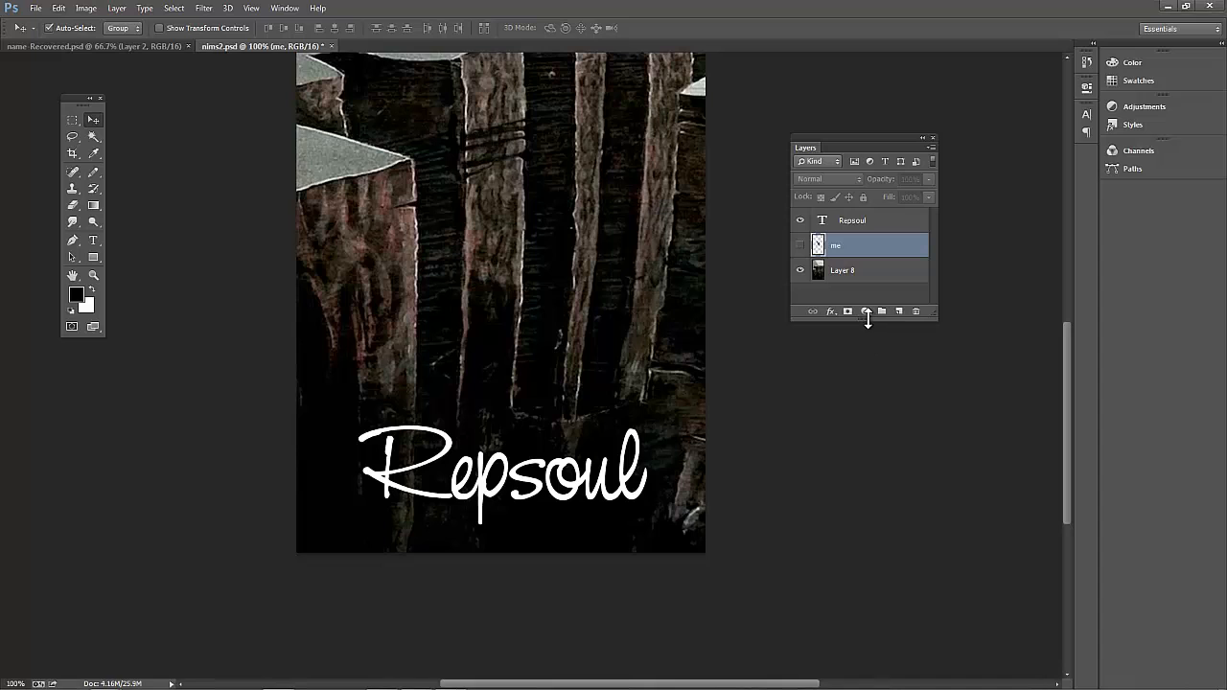
Step: Make the layer list taller and turn on the visibility of the hidden "me" layer
drag(868, 320, 869, 431)
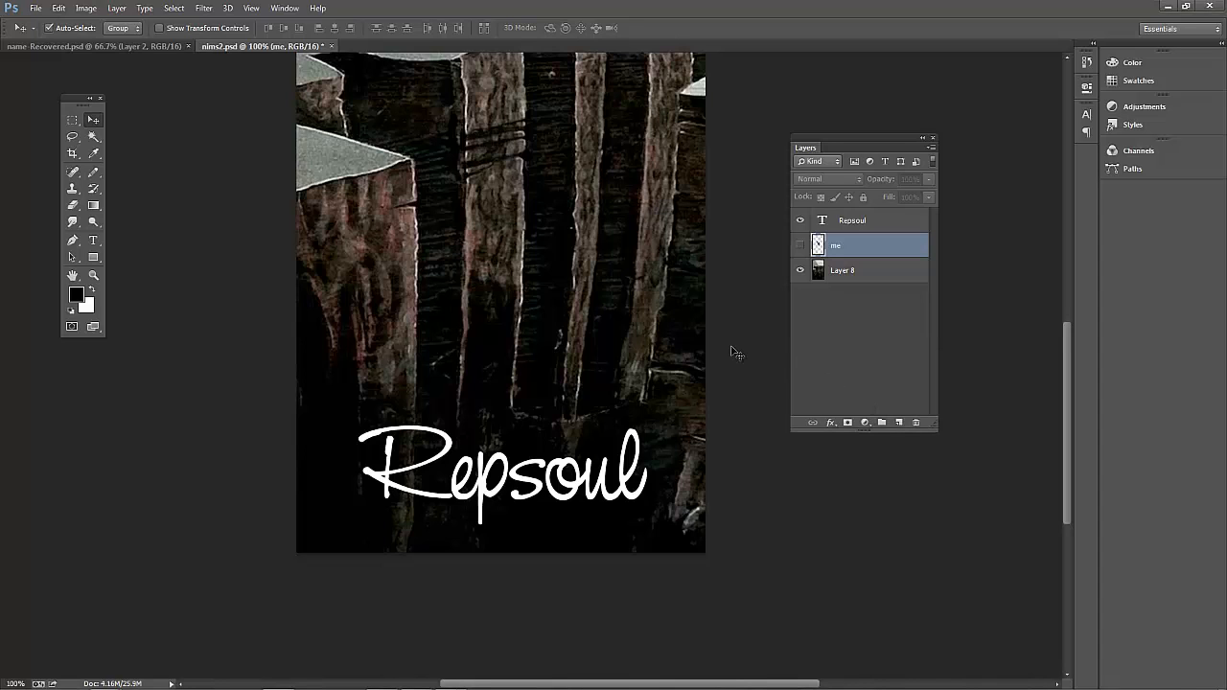
scroll(733, 353, up, 5)
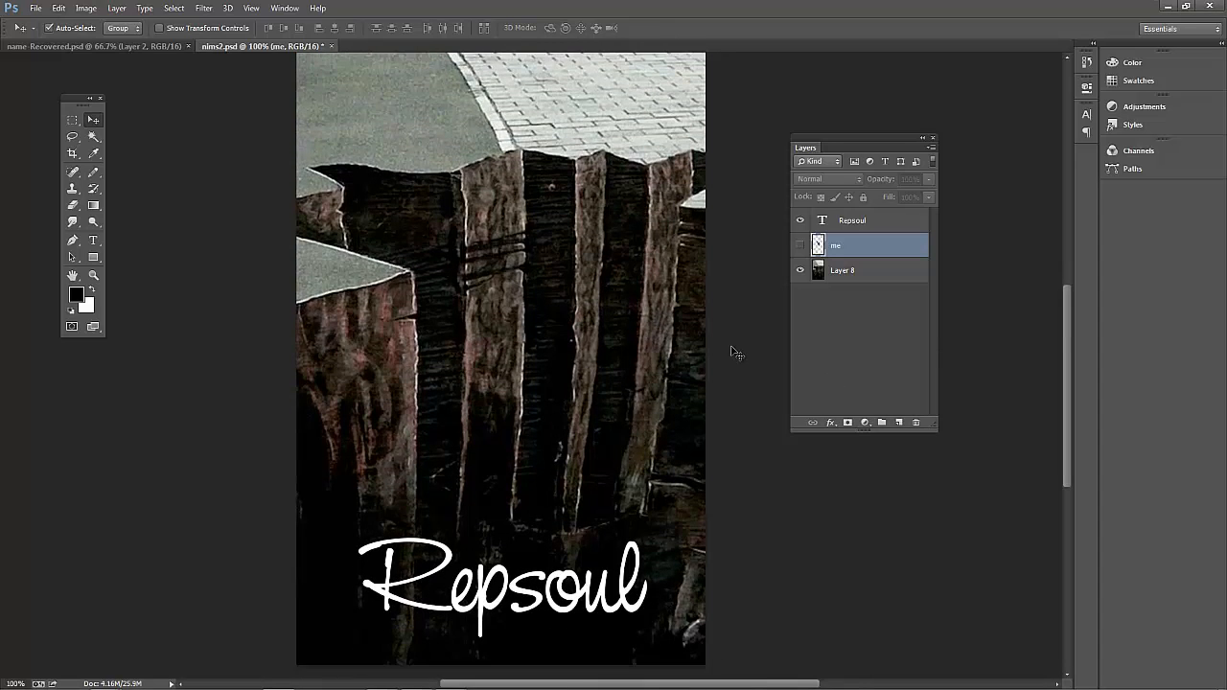
scroll(736, 354, up, 2)
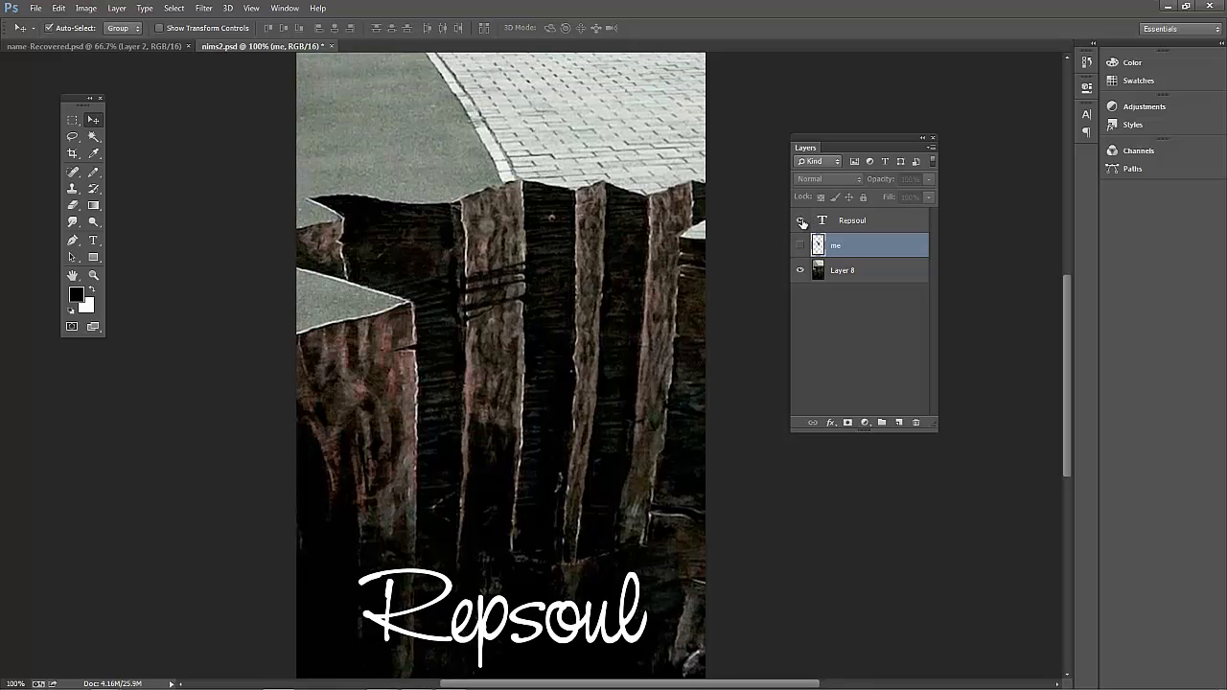
click(801, 221)
click(801, 222)
click(800, 247)
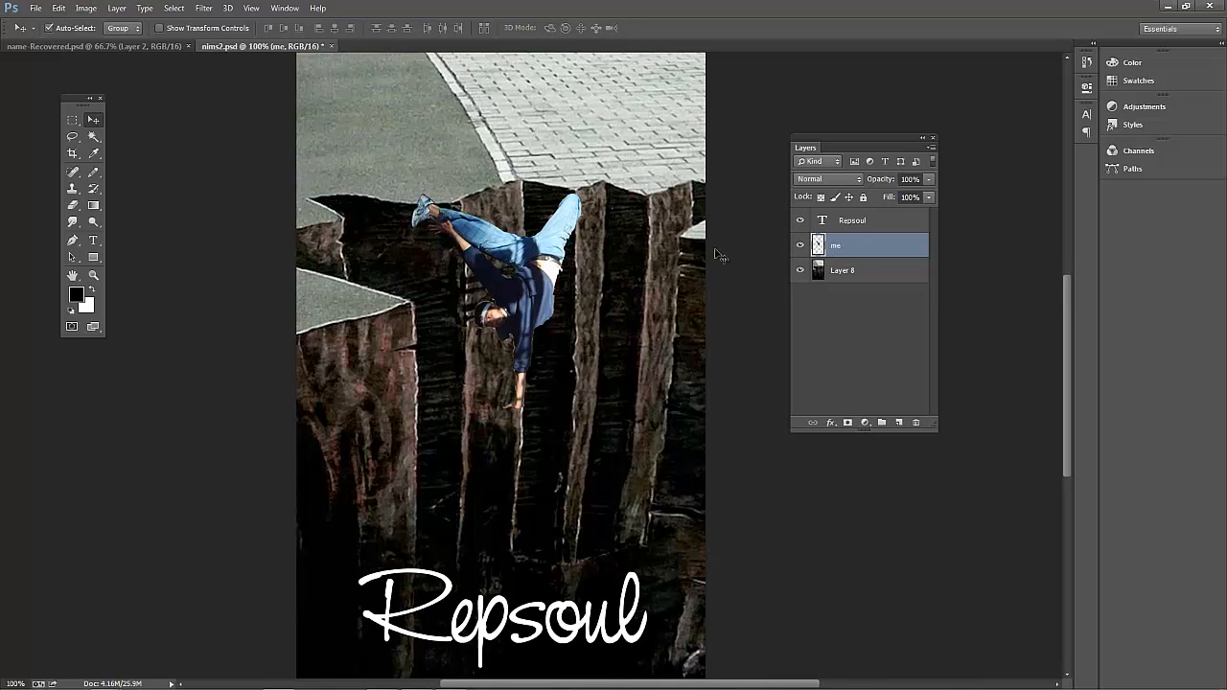
Step: Move the dancer cutout up onto the pavement so that his supporting hand rests at the edge of the cliff
drag(530, 240, 451, 125)
key(ctrl+minus)
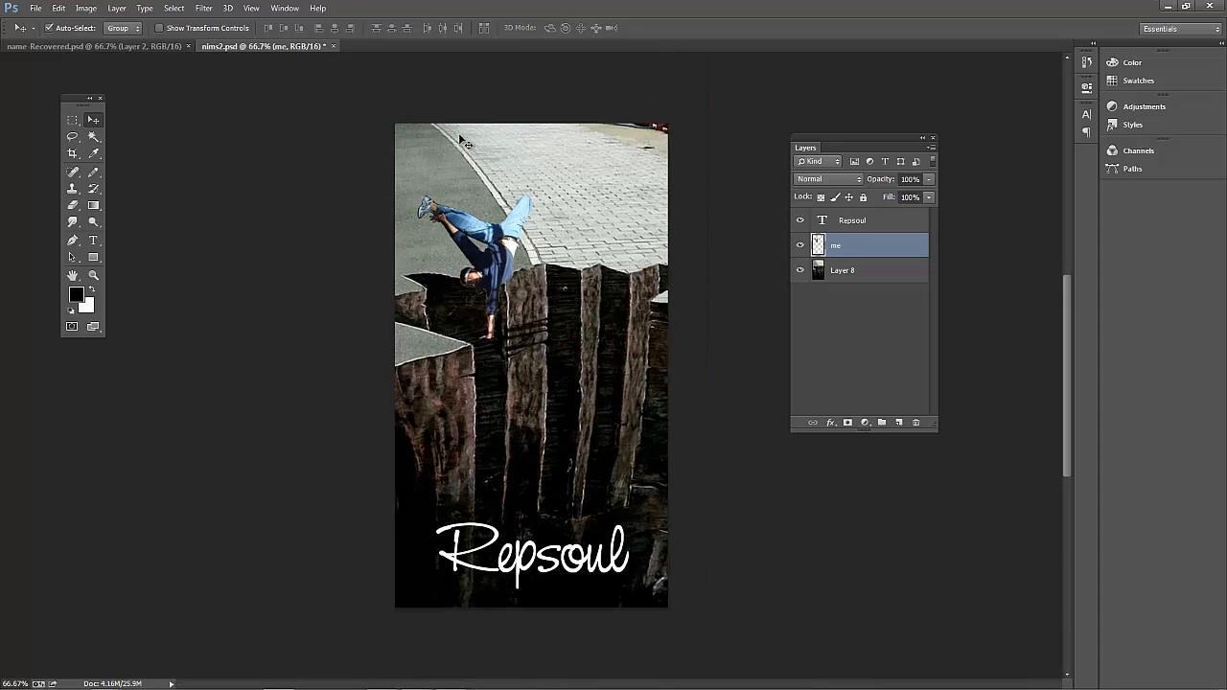
drag(492, 261, 488, 201)
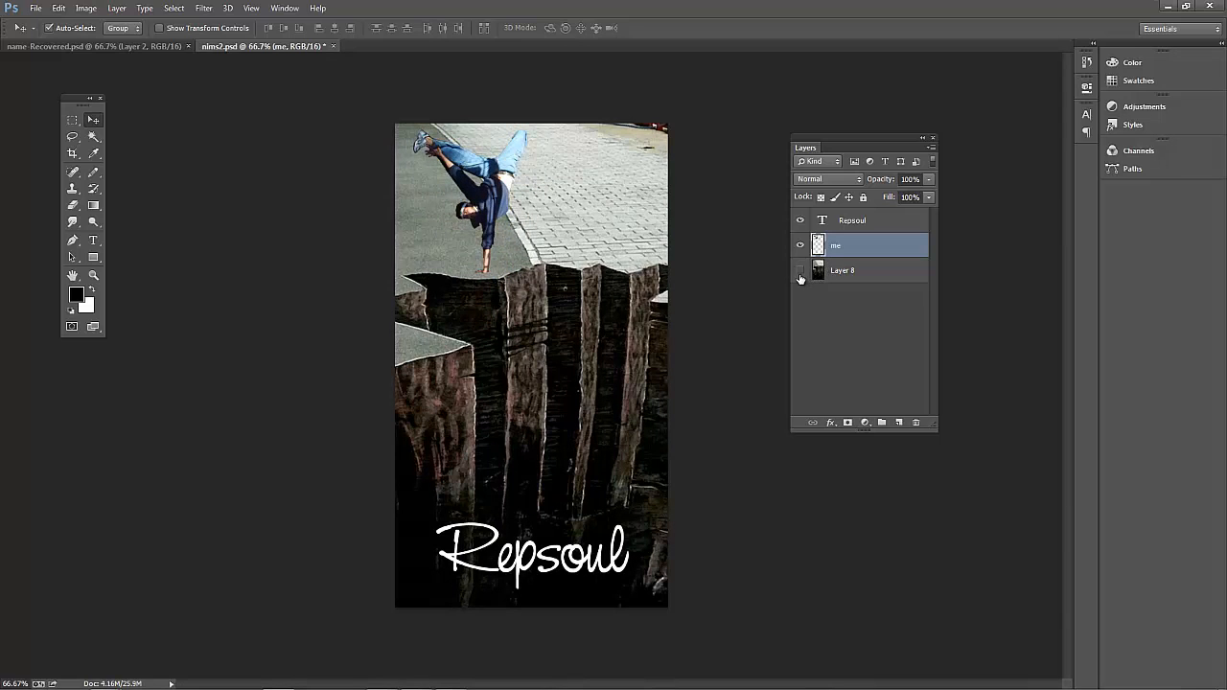
Step: Examine how the dancer fits the cliff background, comparing the poster with the "me" layer hidden and shown
click(800, 273)
key(ctrl+plus)
scroll(751, 285, up, 3)
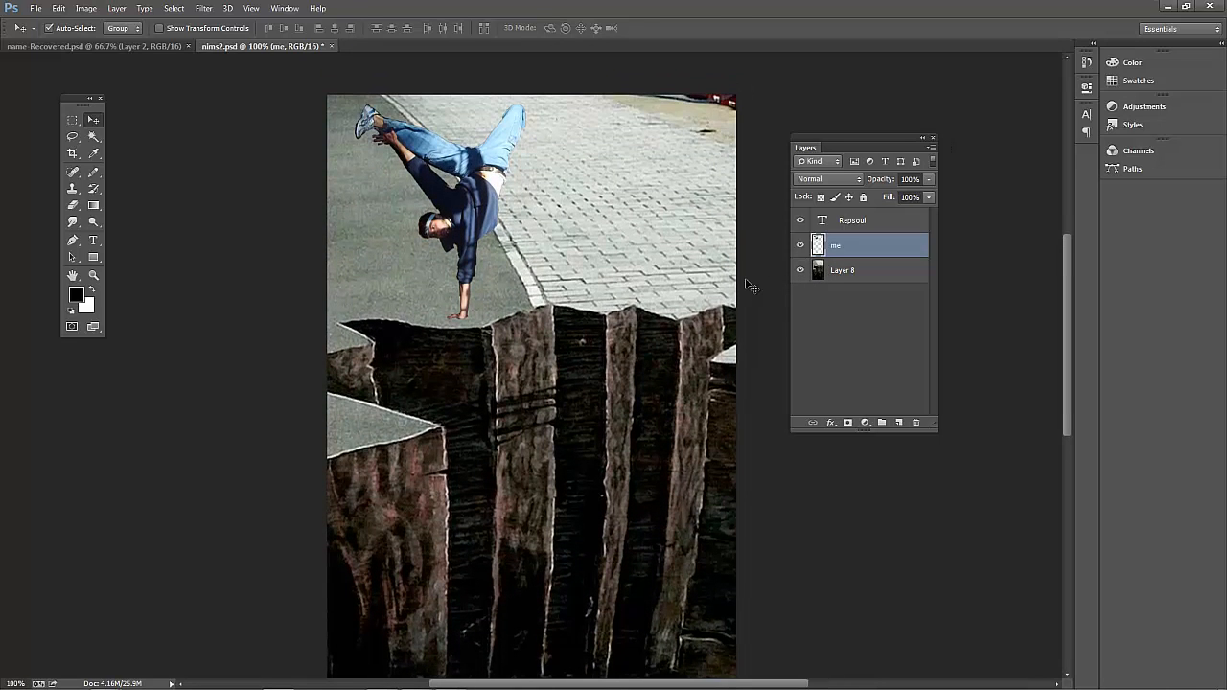
scroll(750, 285, down, 4)
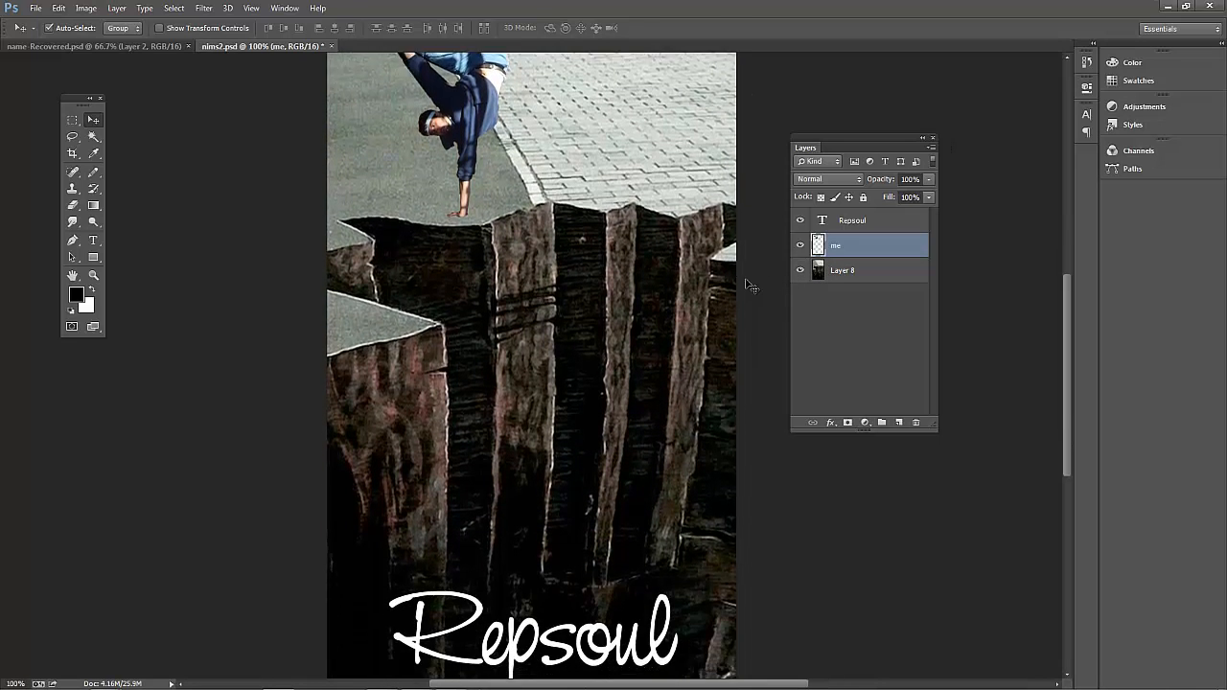
scroll(750, 286, up, 5)
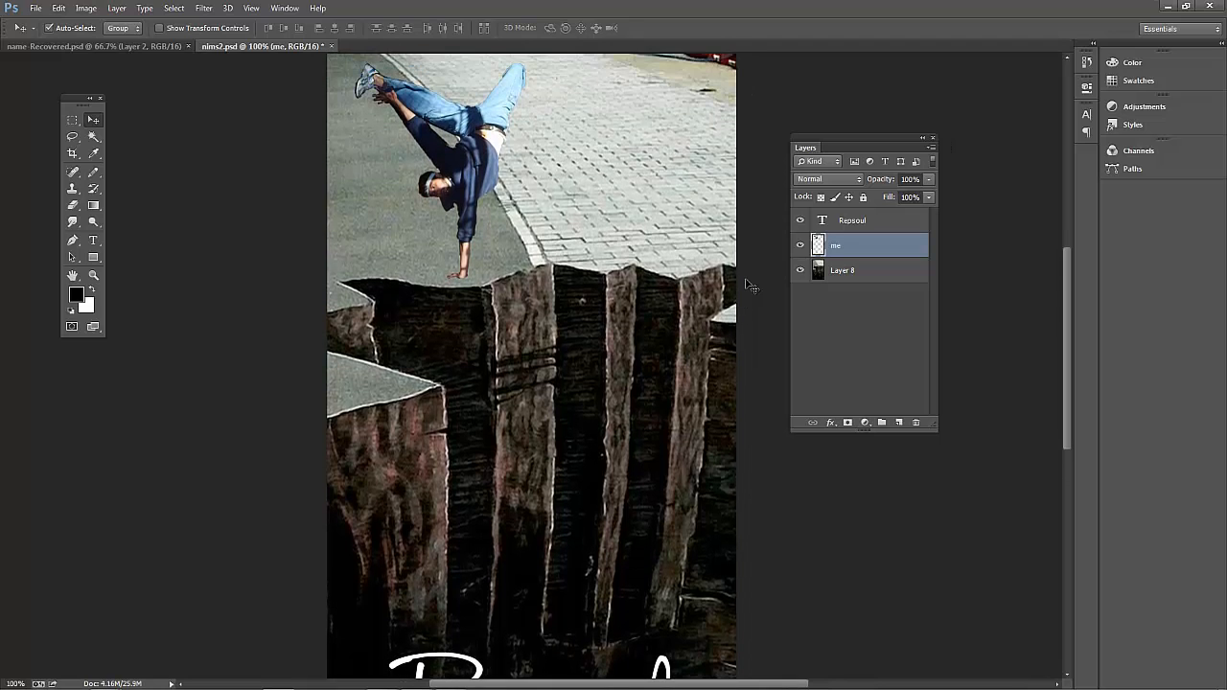
scroll(750, 286, down, 1)
click(800, 246)
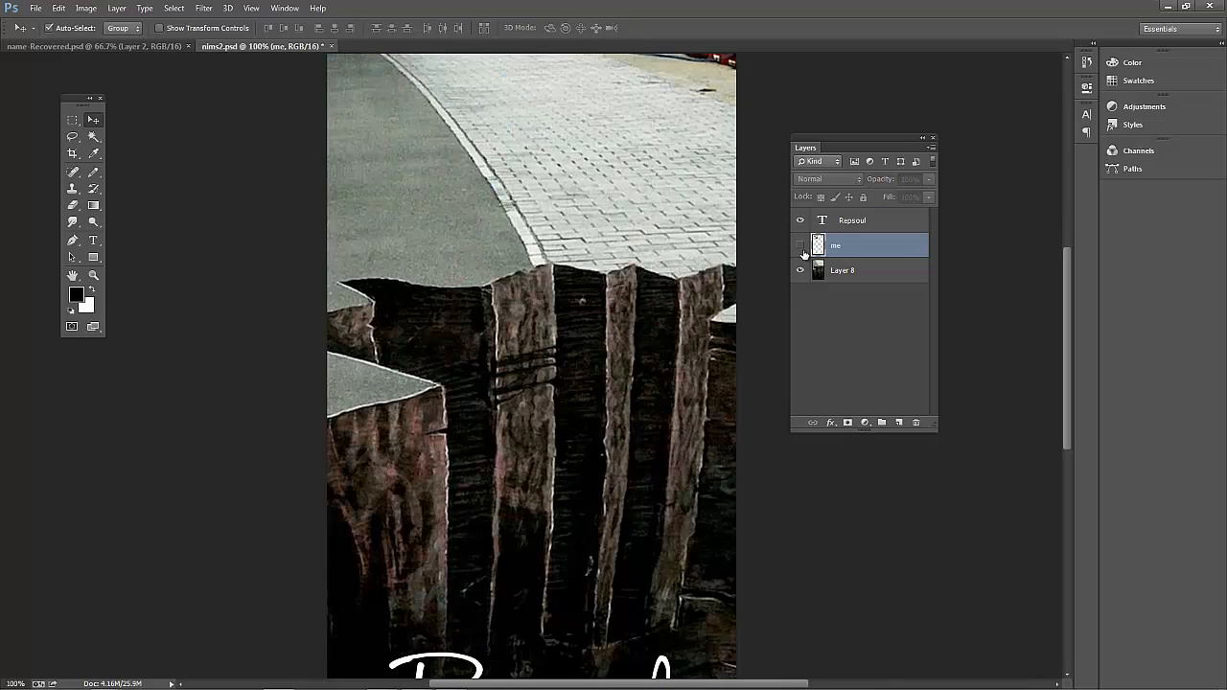
click(800, 245)
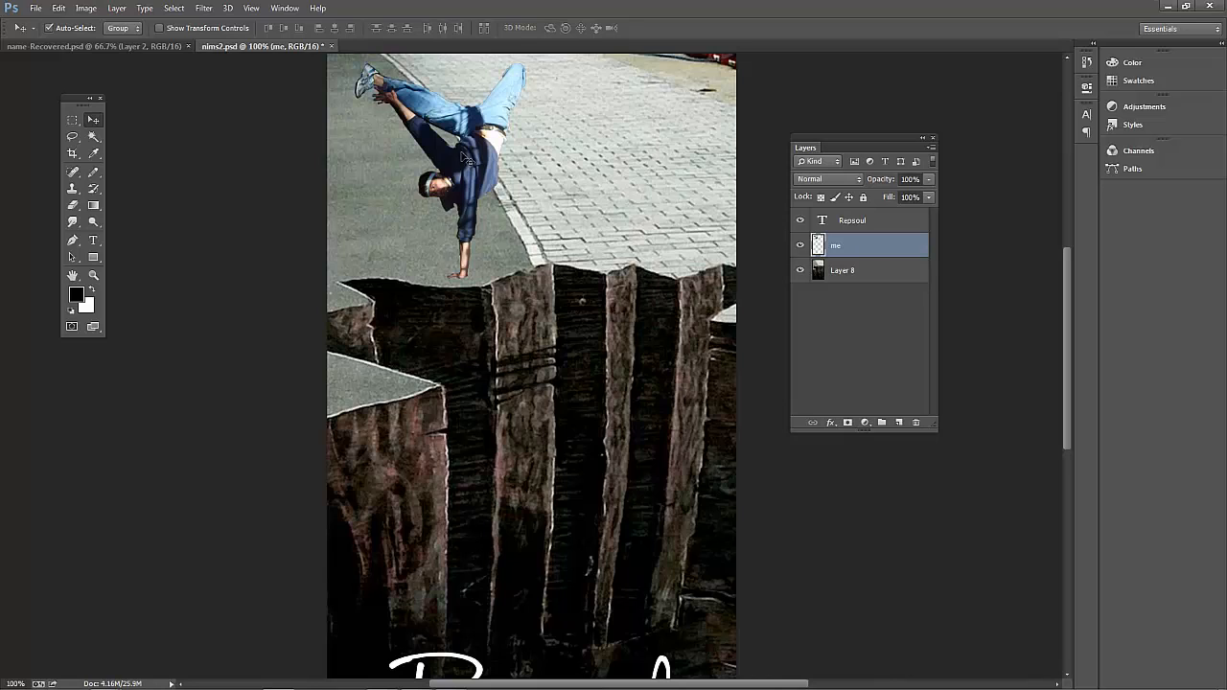
Step: Rename the "me" layer as bboy
double_click(836, 247)
text(bboy)
click(873, 326)
click(881, 247)
double_click(880, 248)
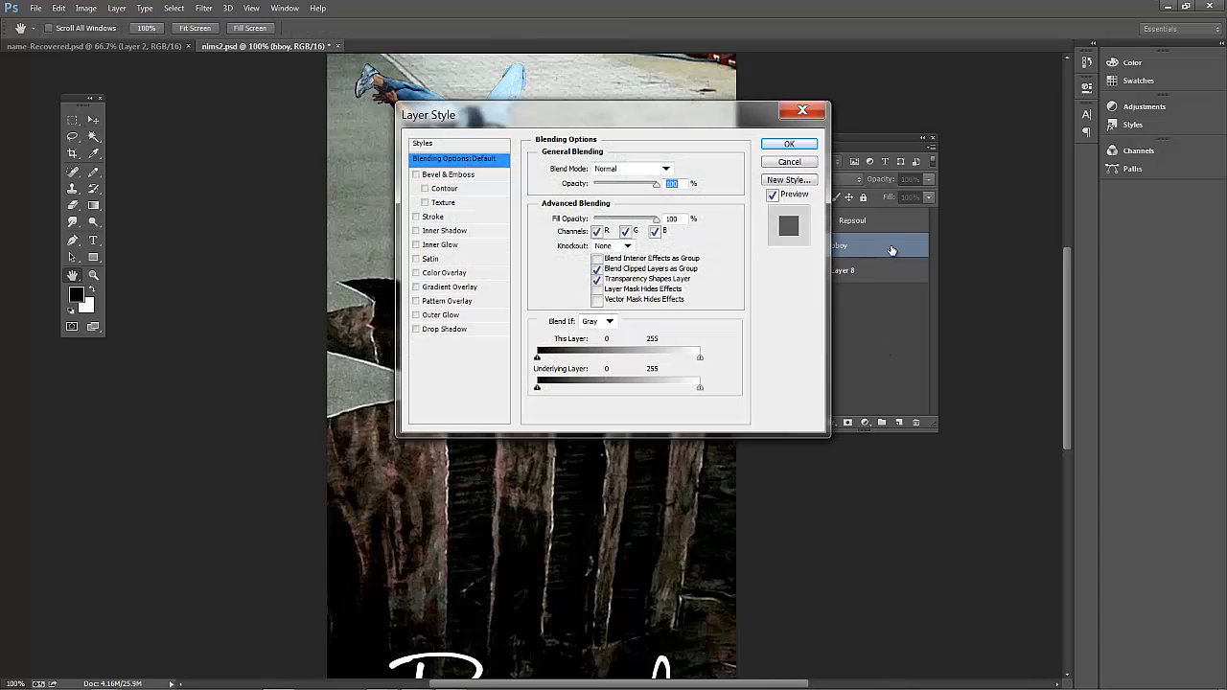
drag(740, 122, 970, 347)
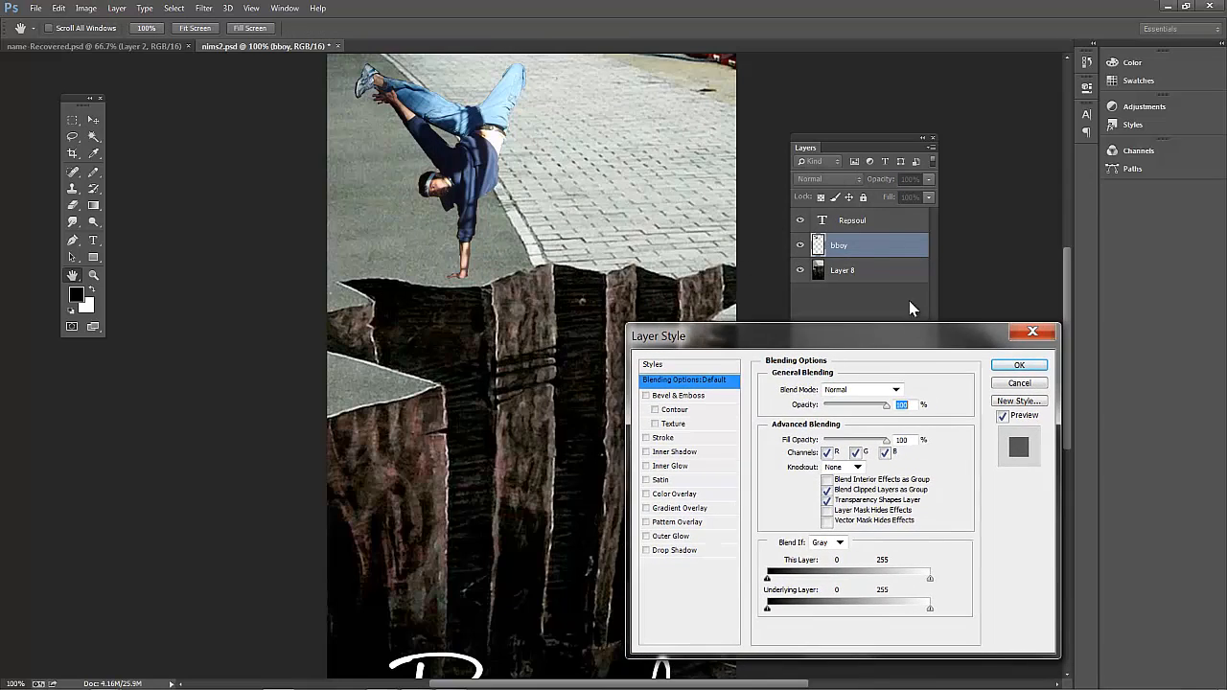
click(1019, 382)
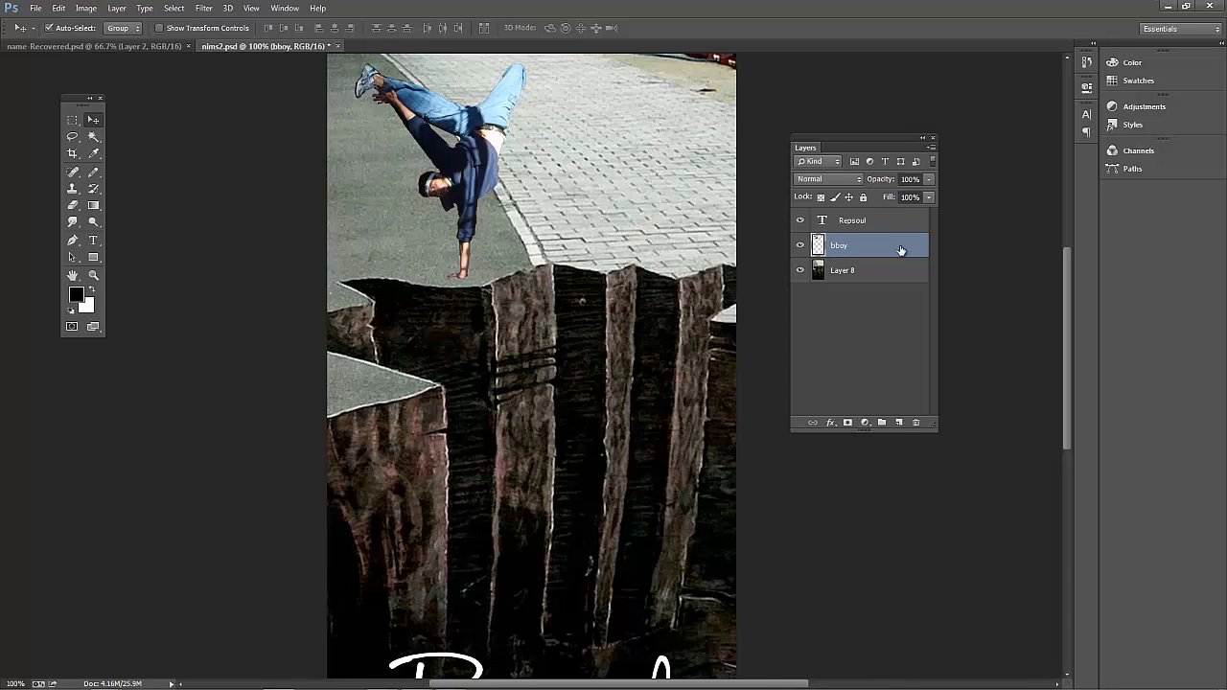
Step: Add an Inner Bevel to the bboy layer with direction Down, depth 164%, size 9 px and soften 12 px
right_click(901, 250)
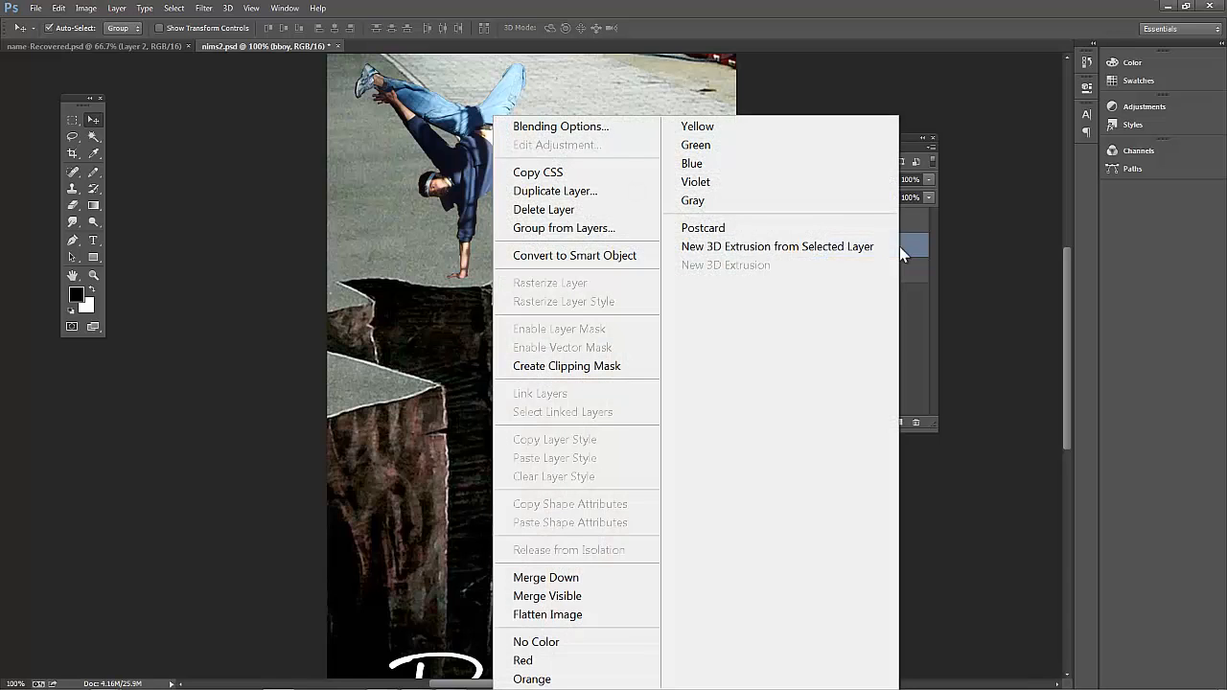
click(636, 135)
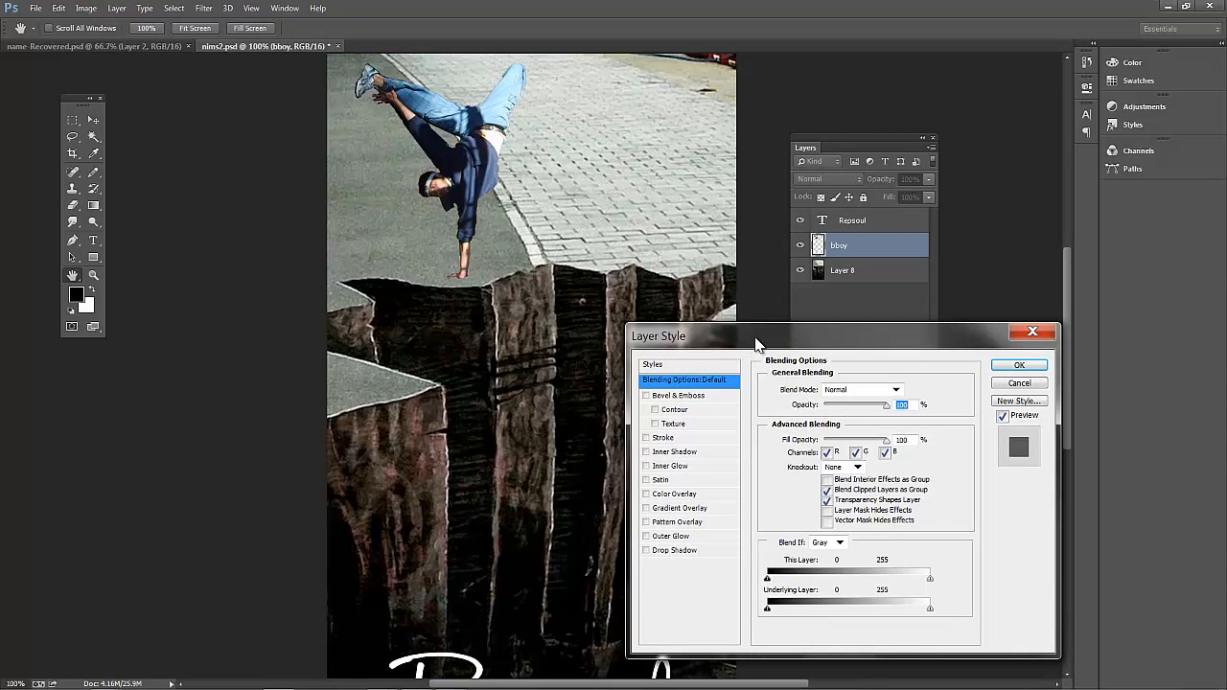
drag(756, 343, 890, 97)
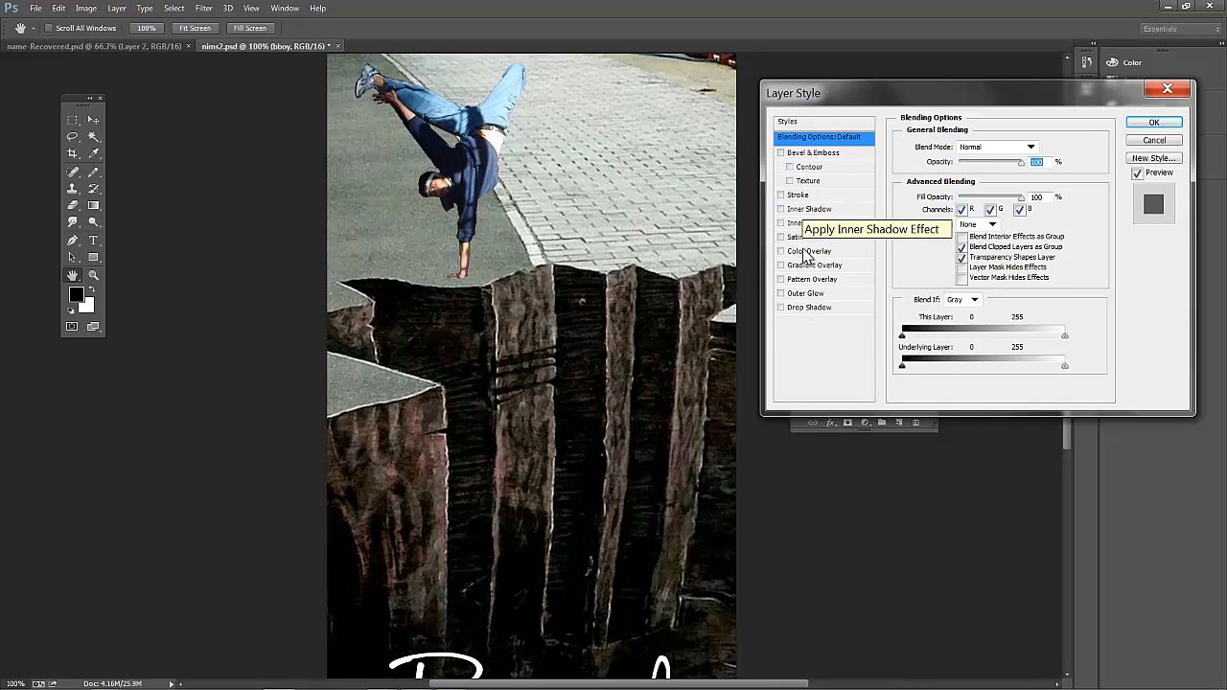
click(781, 154)
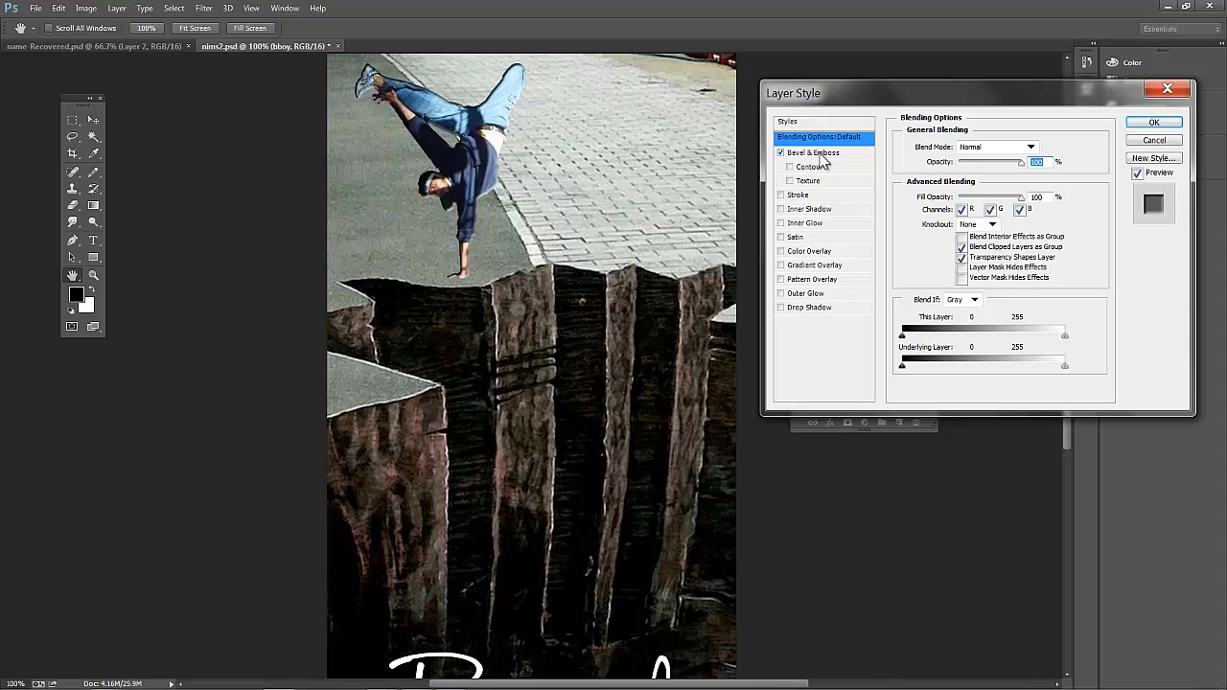
click(817, 153)
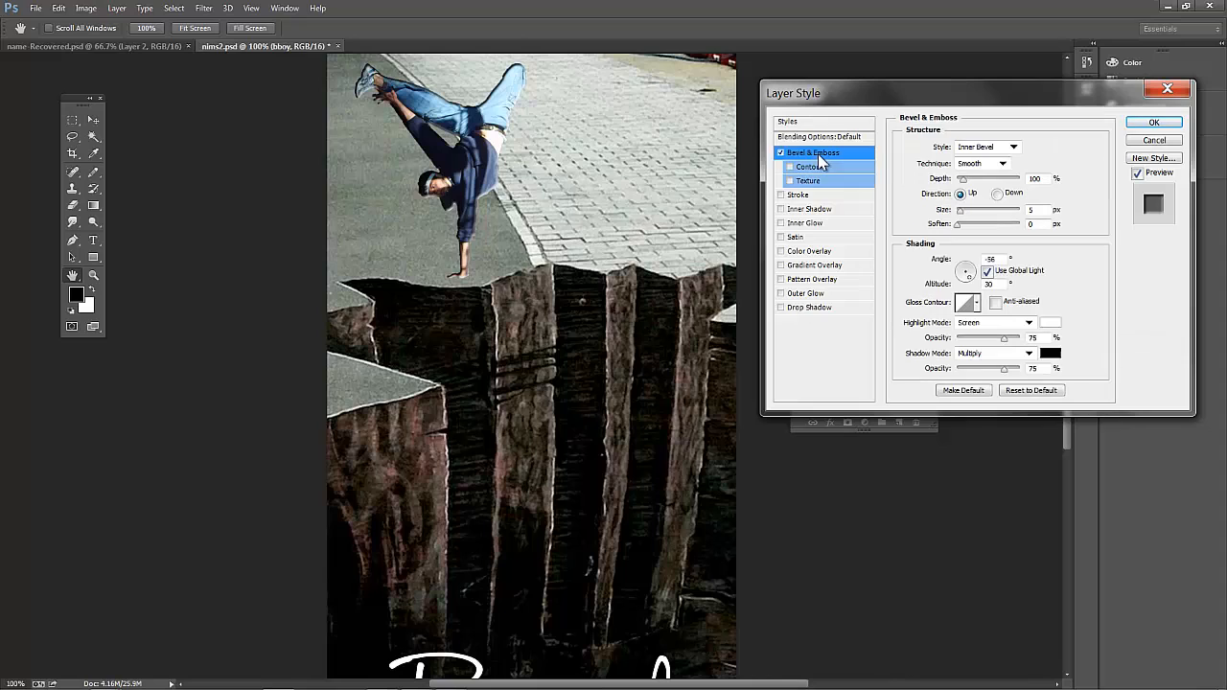
click(997, 193)
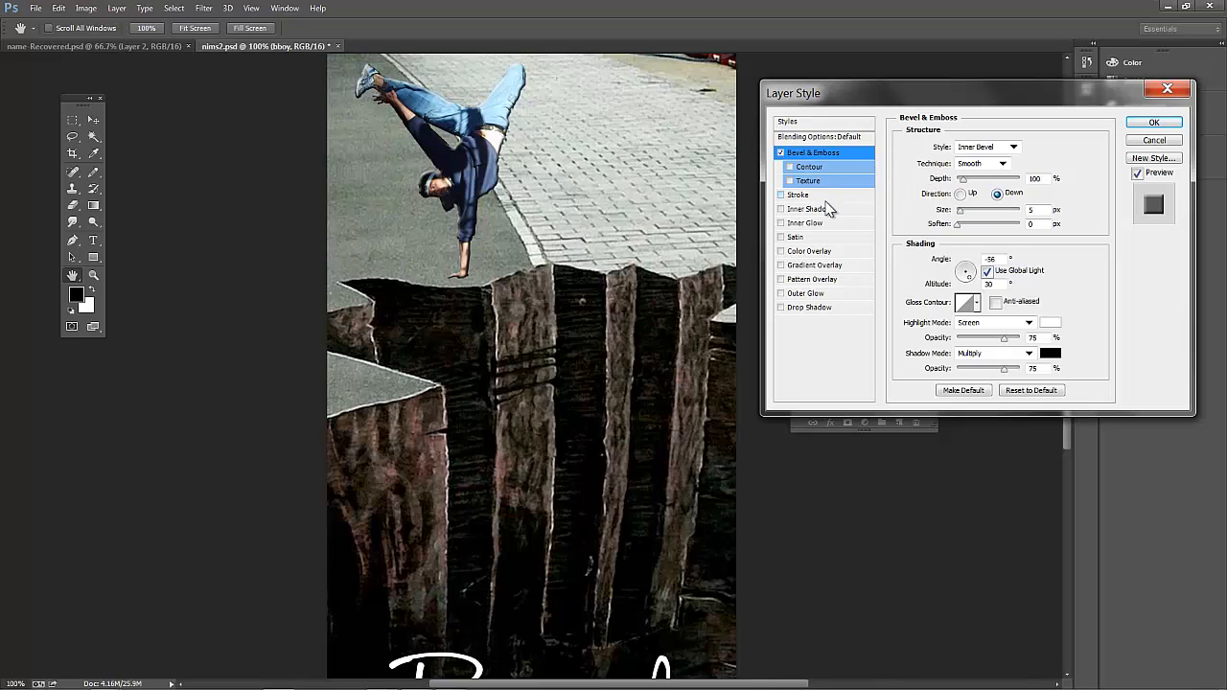
drag(962, 181, 1009, 230)
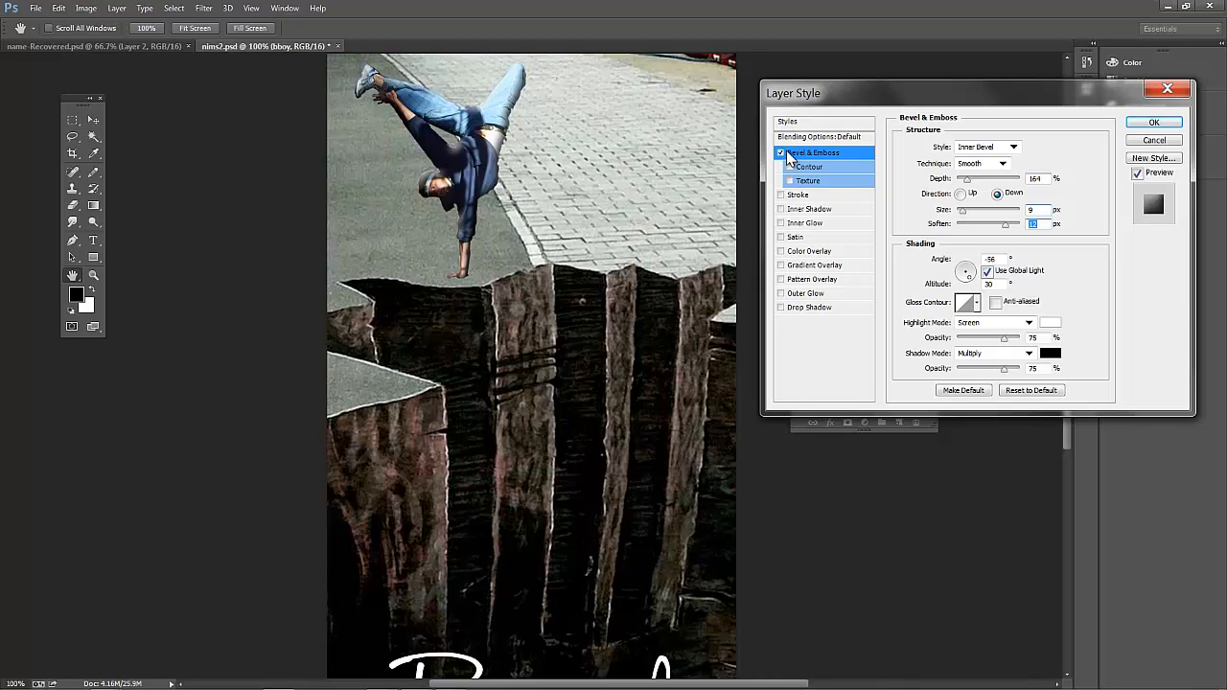
Step: Compare the dancer with and without the Bevel & Emboss effect and set the bevel size to 13 px
click(786, 151)
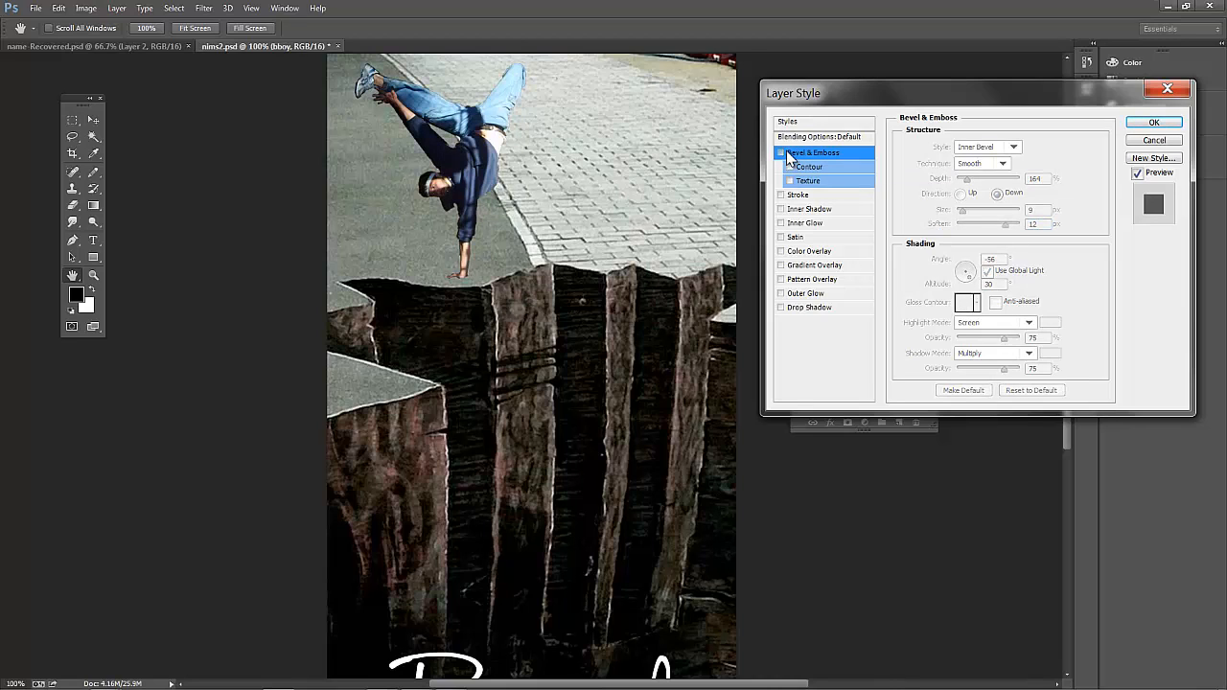
click(786, 151)
click(786, 151)
click(786, 151)
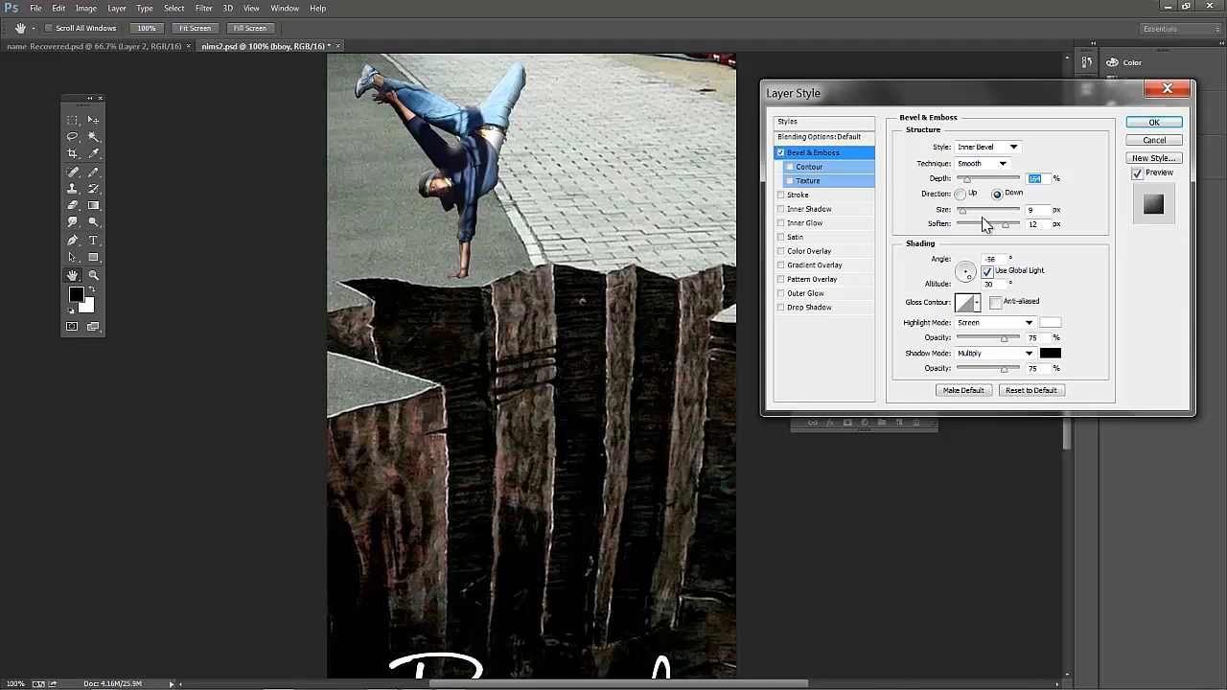
drag(965, 212, 967, 218)
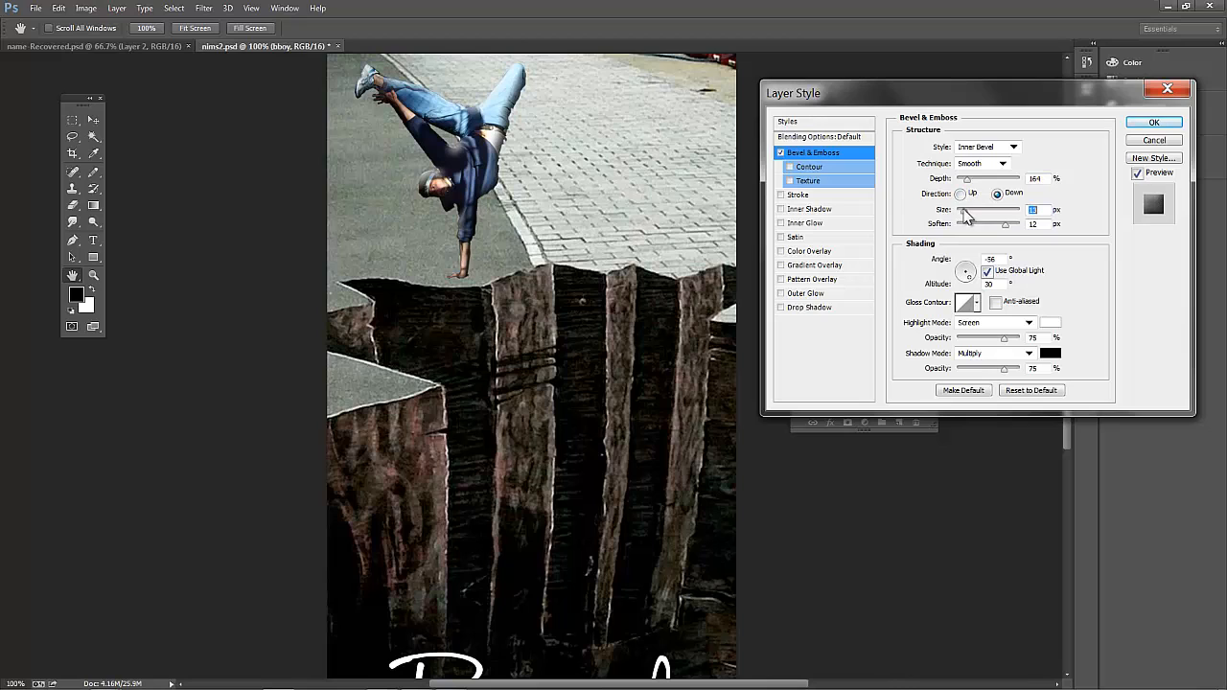
Step: Set up an Inner Shadow for the dancer with 30% opacity and 33 px distance, and switch the effect off
click(824, 211)
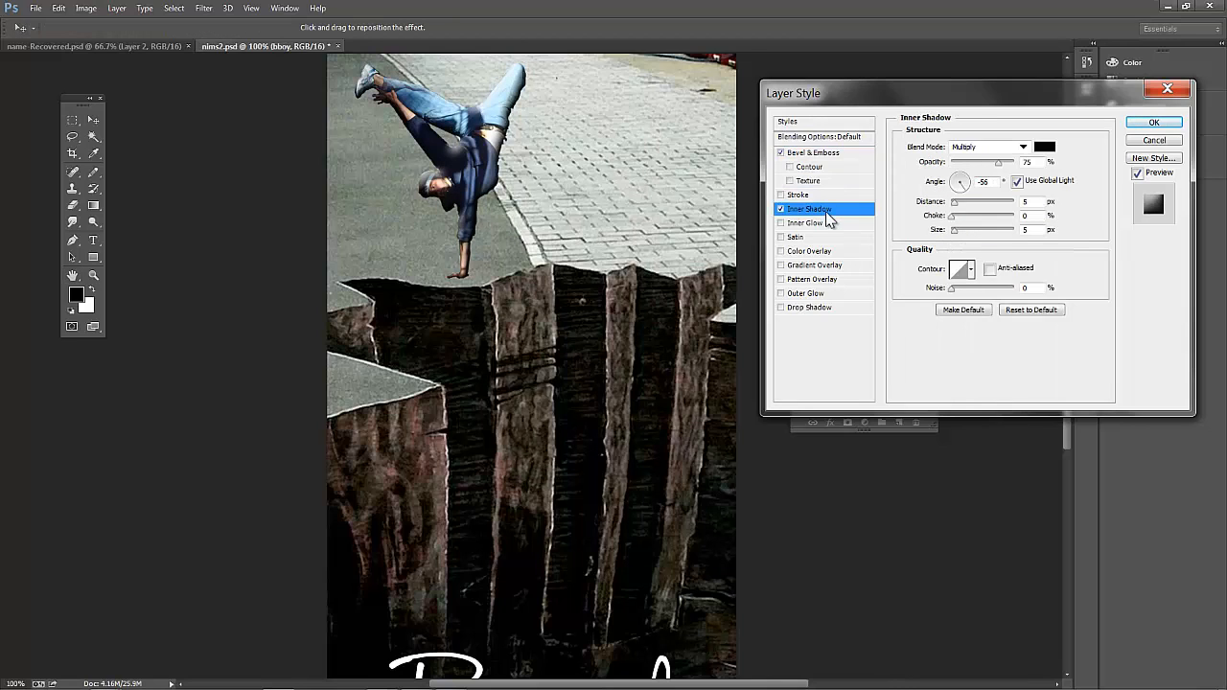
drag(975, 203, 972, 166)
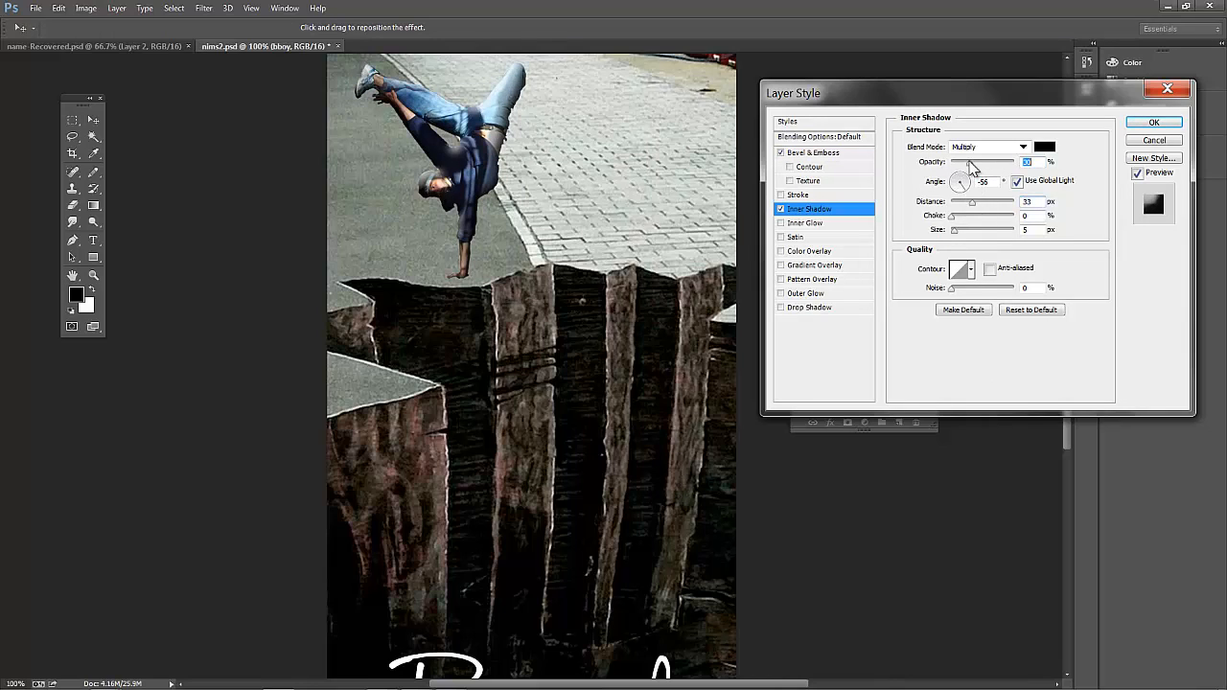
click(781, 209)
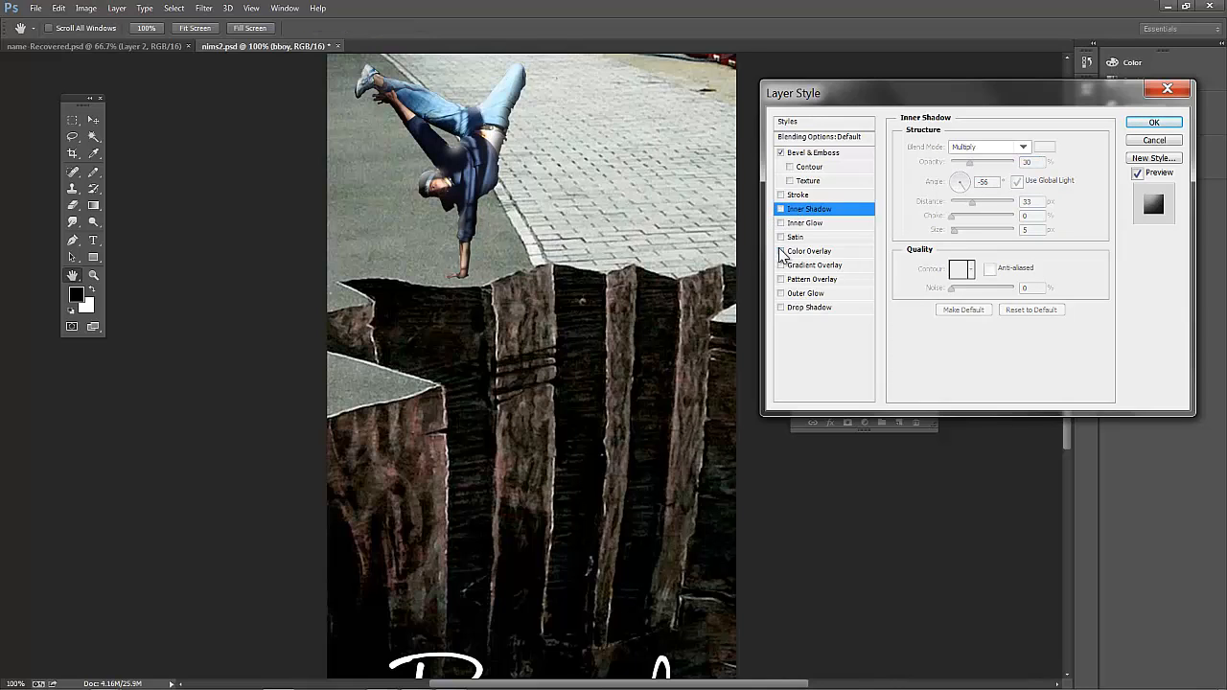
Step: Try the Color Overlay and Gradient Overlay effects on the dancer and turn both off again
click(781, 251)
click(781, 251)
click(781, 265)
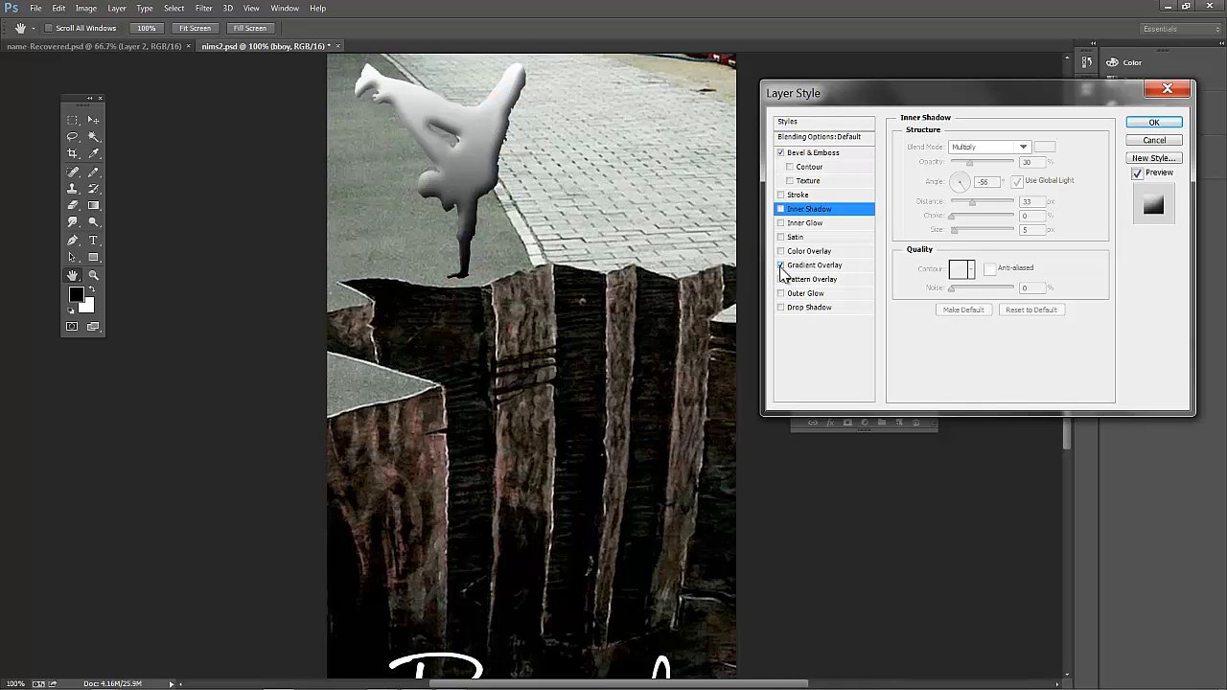
click(782, 266)
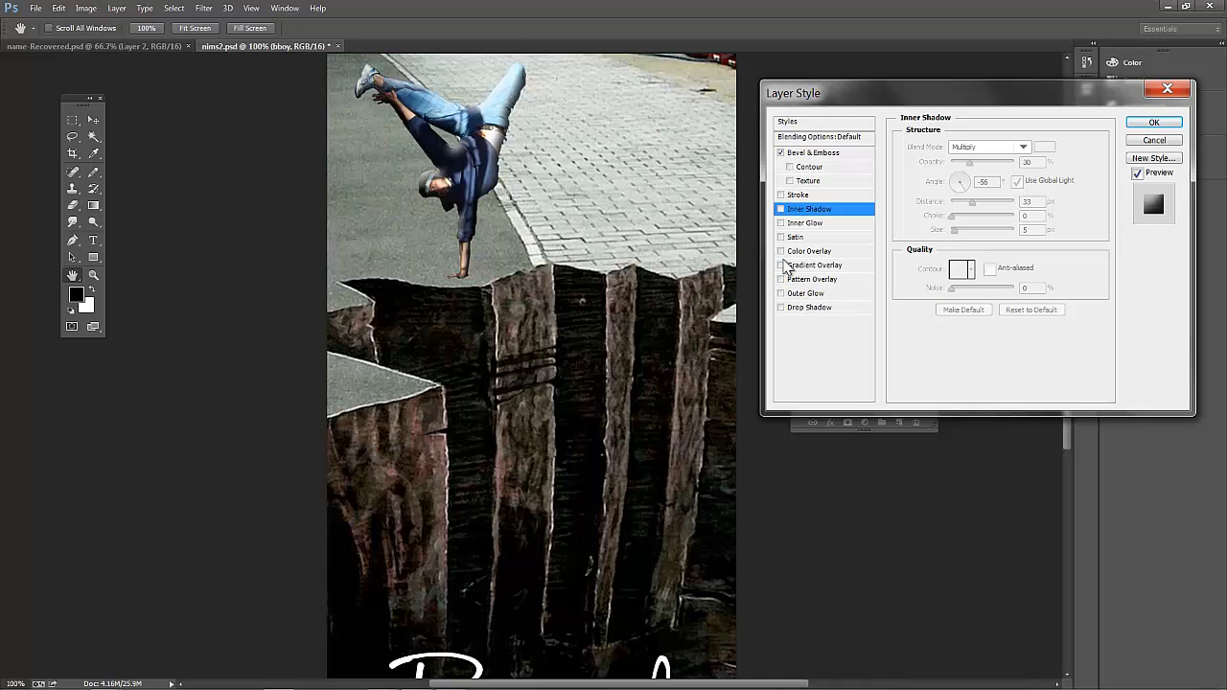
Step: Try a black 7 px outside Stroke around the dancer and switch it off again
click(782, 196)
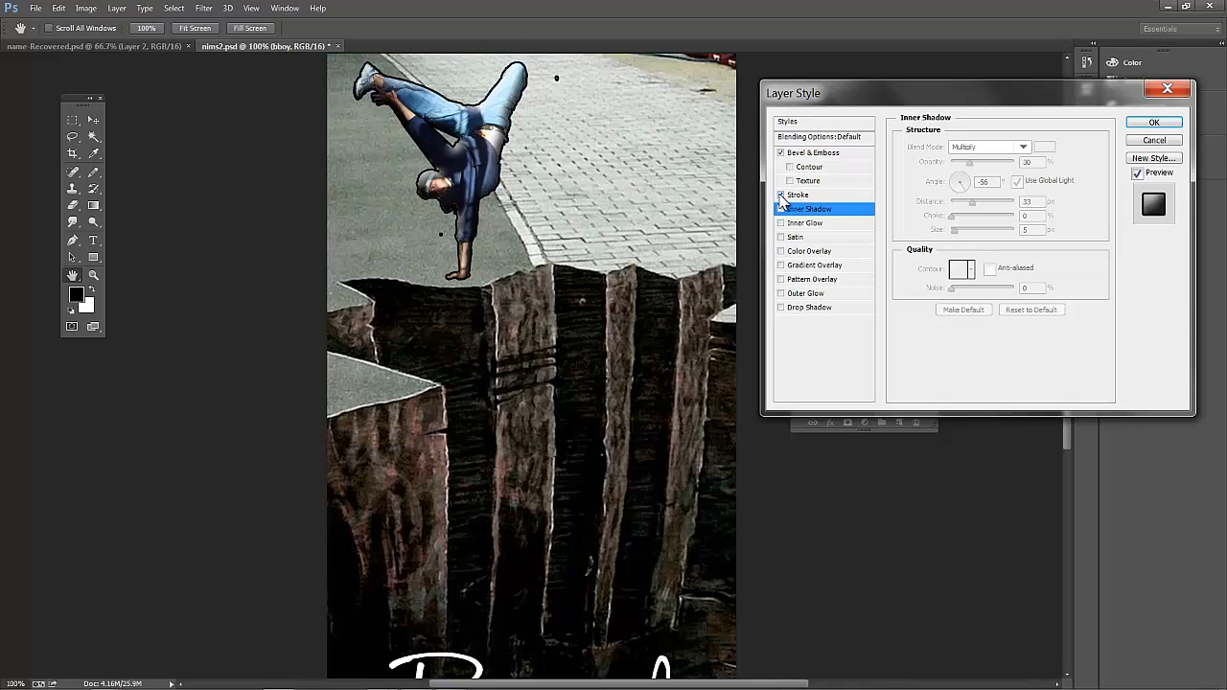
click(832, 195)
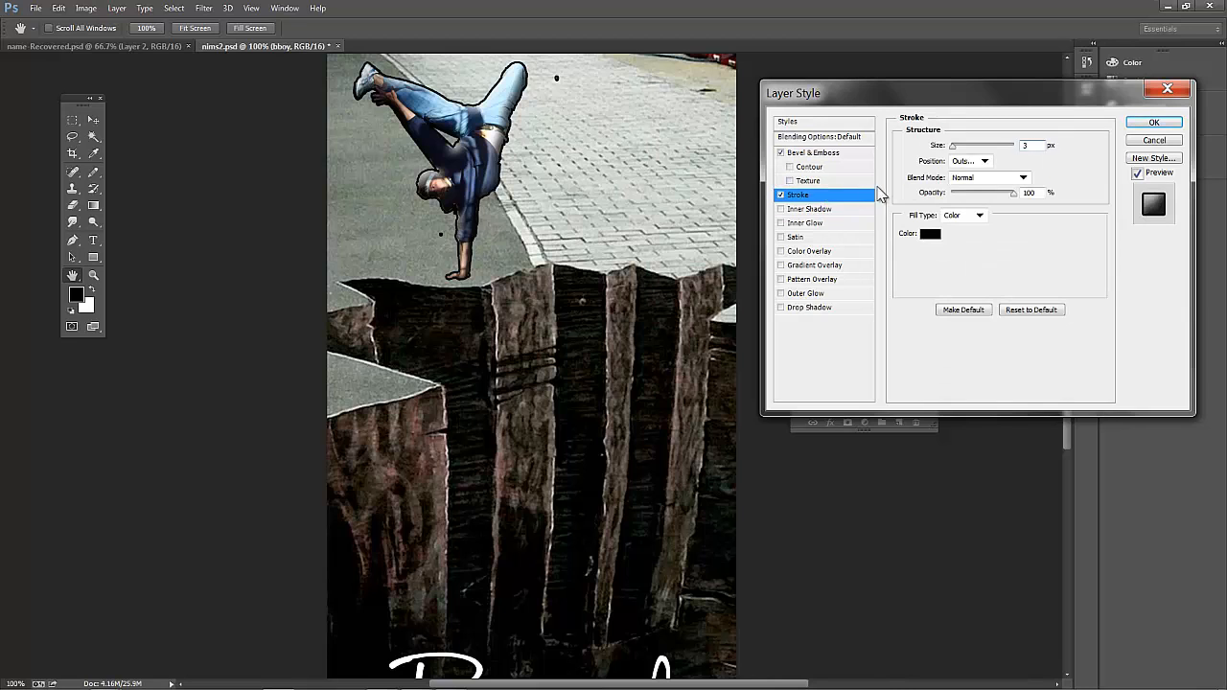
drag(953, 146, 954, 153)
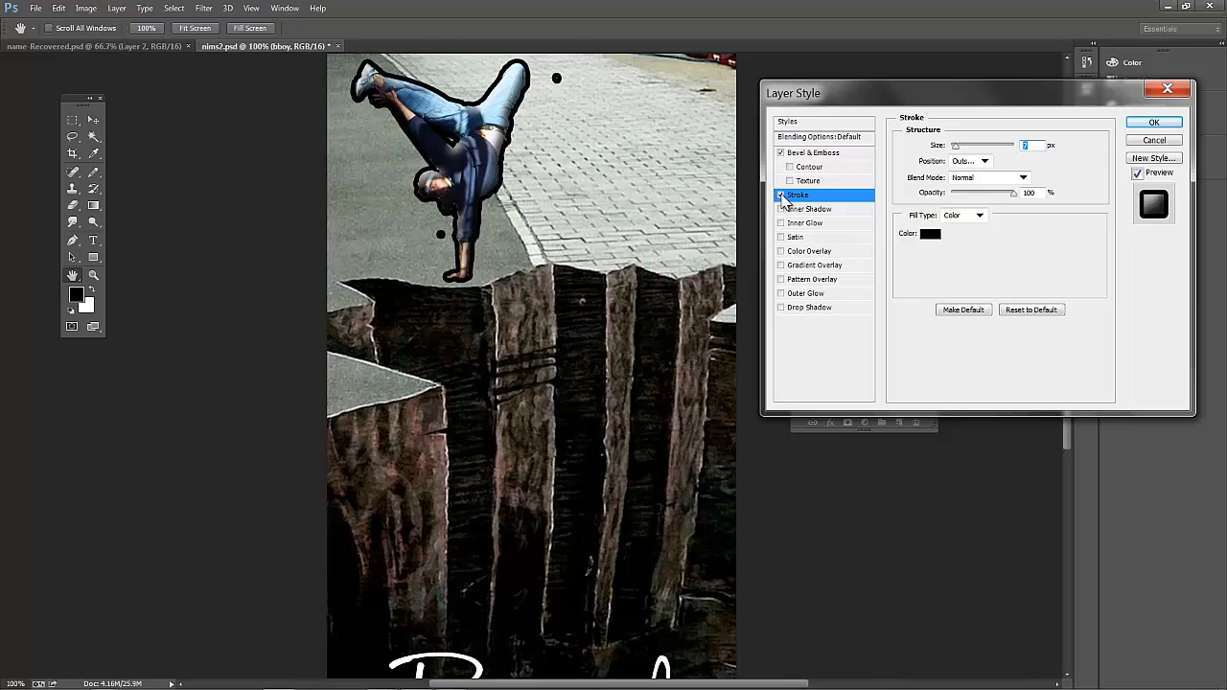
click(781, 195)
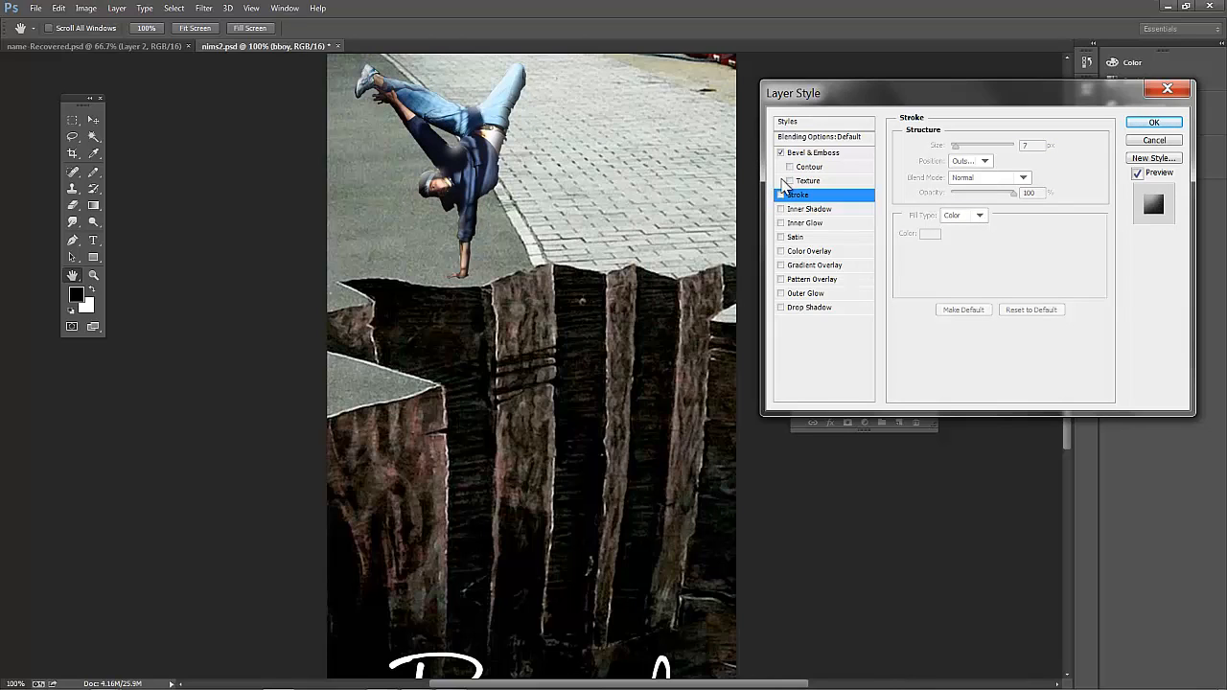
Step: Apply only an Inner Shadow to the dancer: 48% opacity, -60° angle without global light, 15 px distance, 4% choke, 13 px size
click(805, 210)
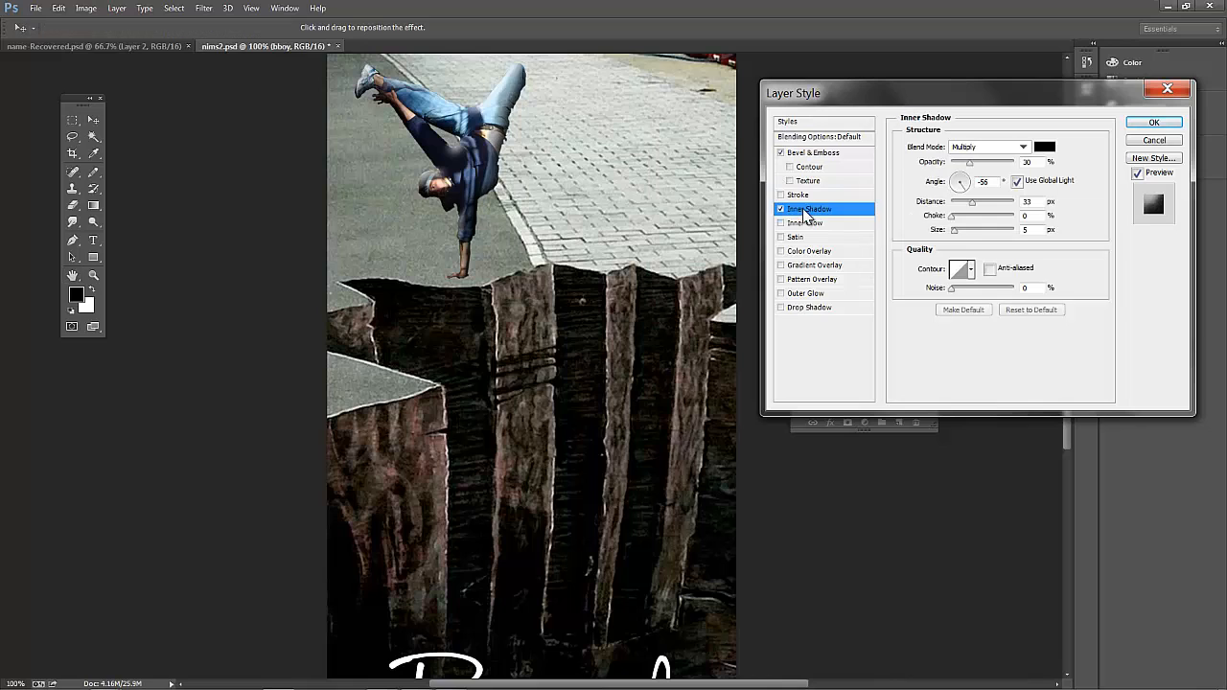
click(957, 176)
click(958, 180)
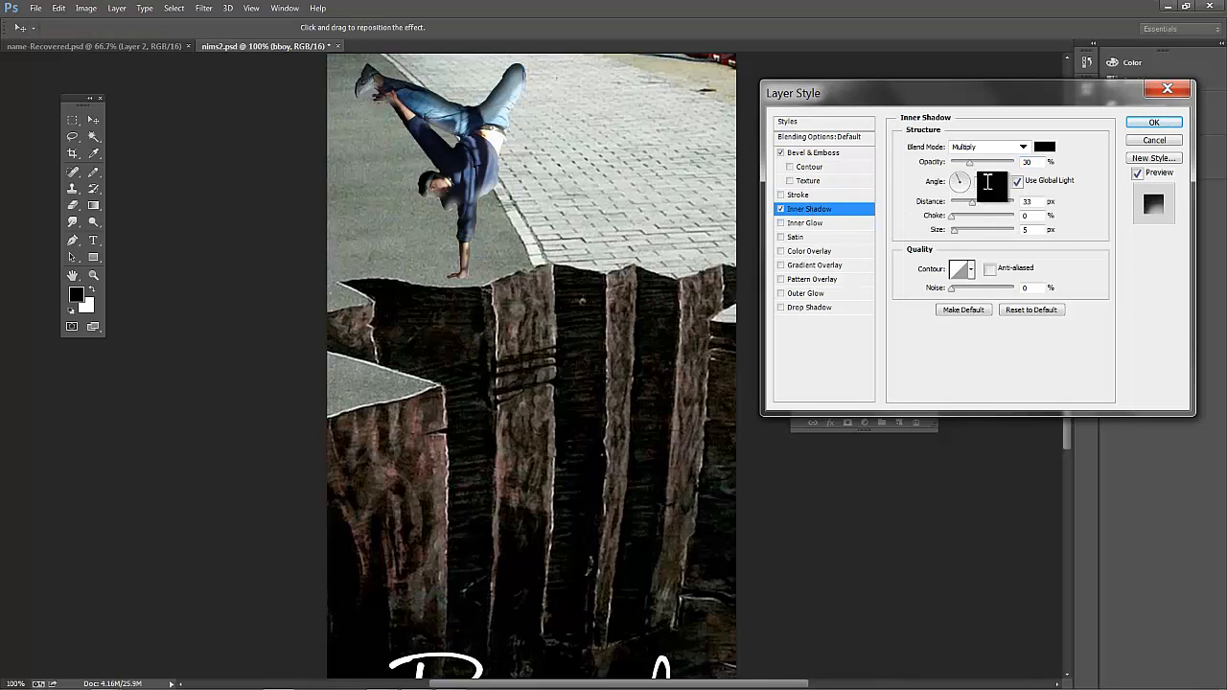
drag(968, 169, 962, 201)
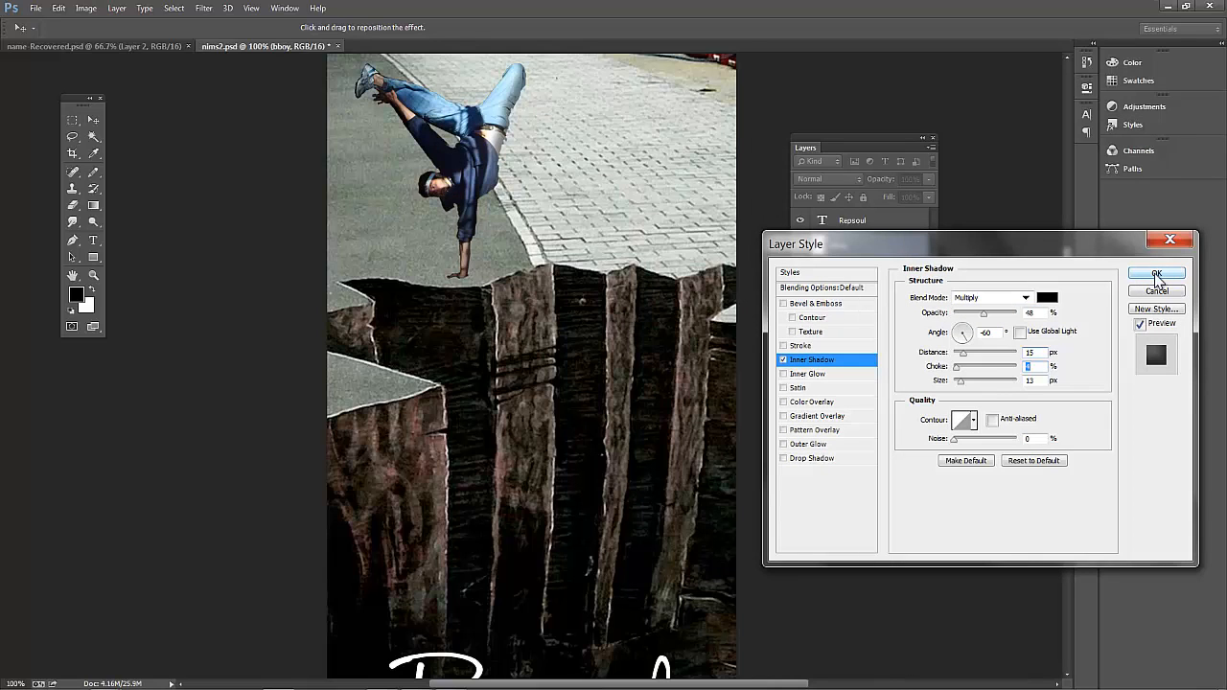
click(1153, 274)
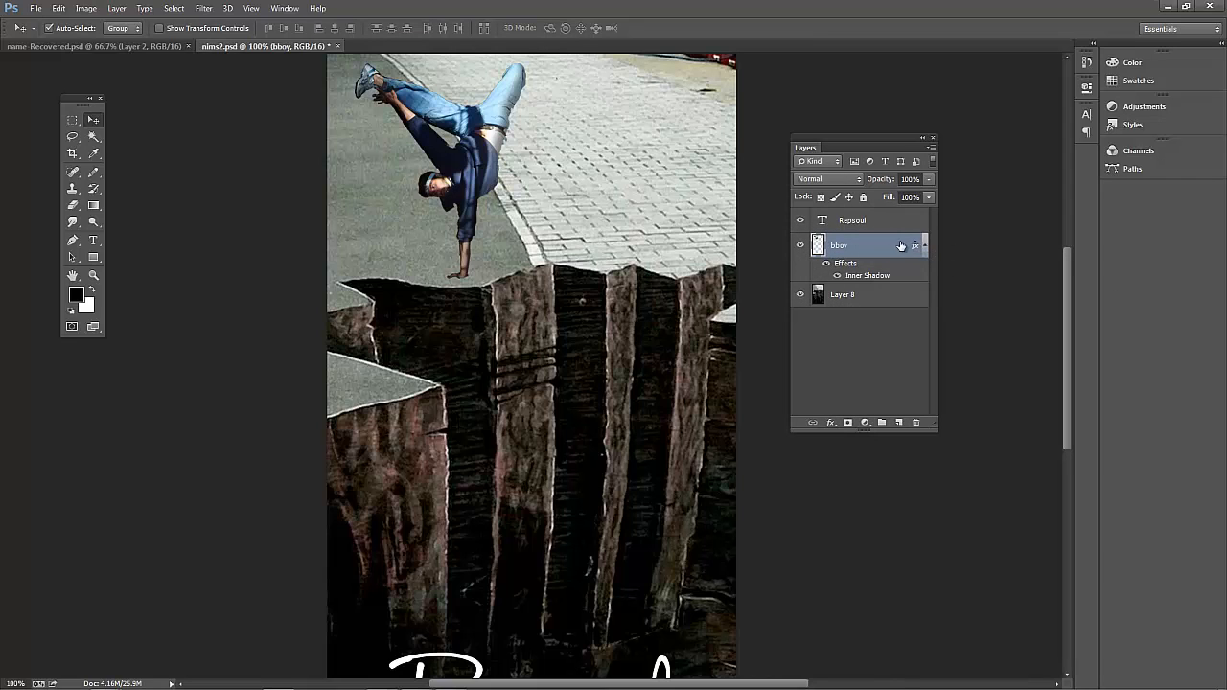
Step: Compare the dancer with and without the Inner Shadow effect, leaving the effect switched on
click(835, 276)
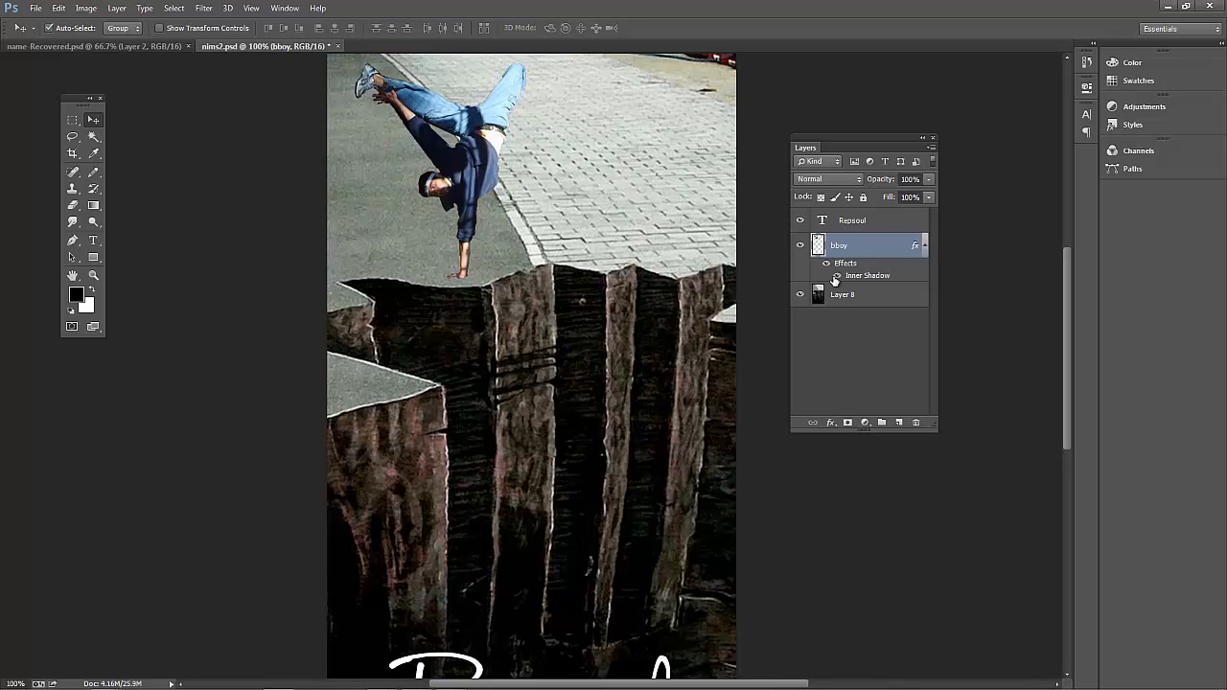
click(835, 276)
click(835, 276)
click(835, 276)
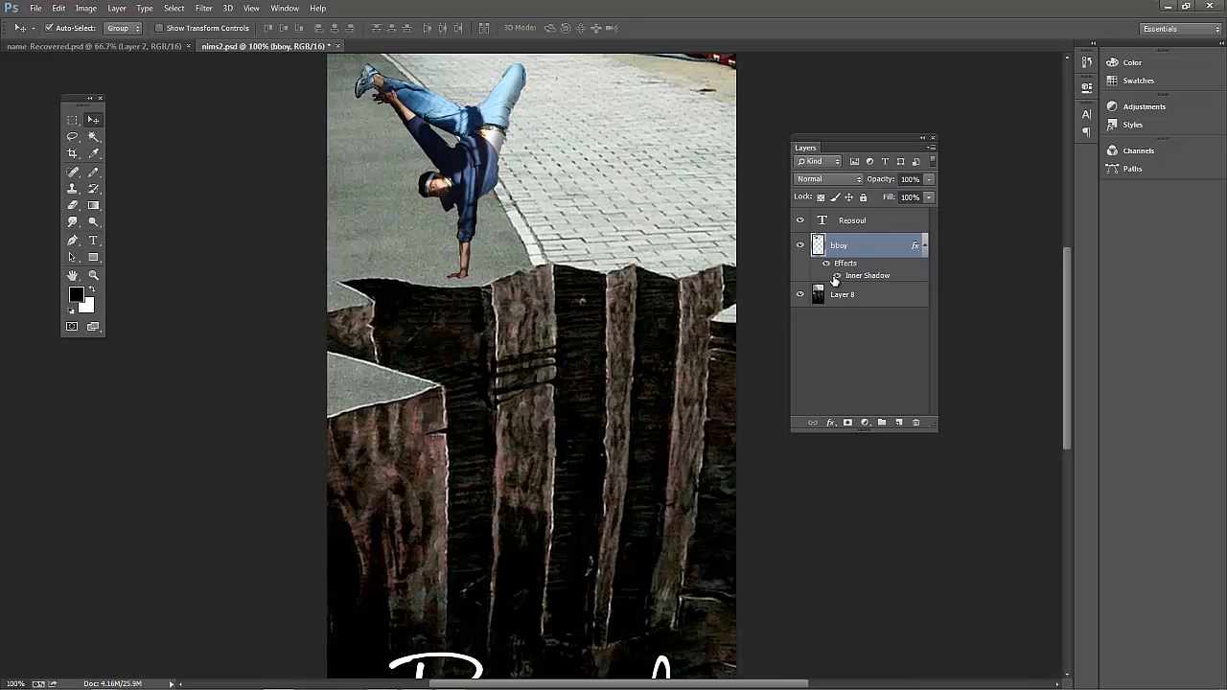
click(838, 277)
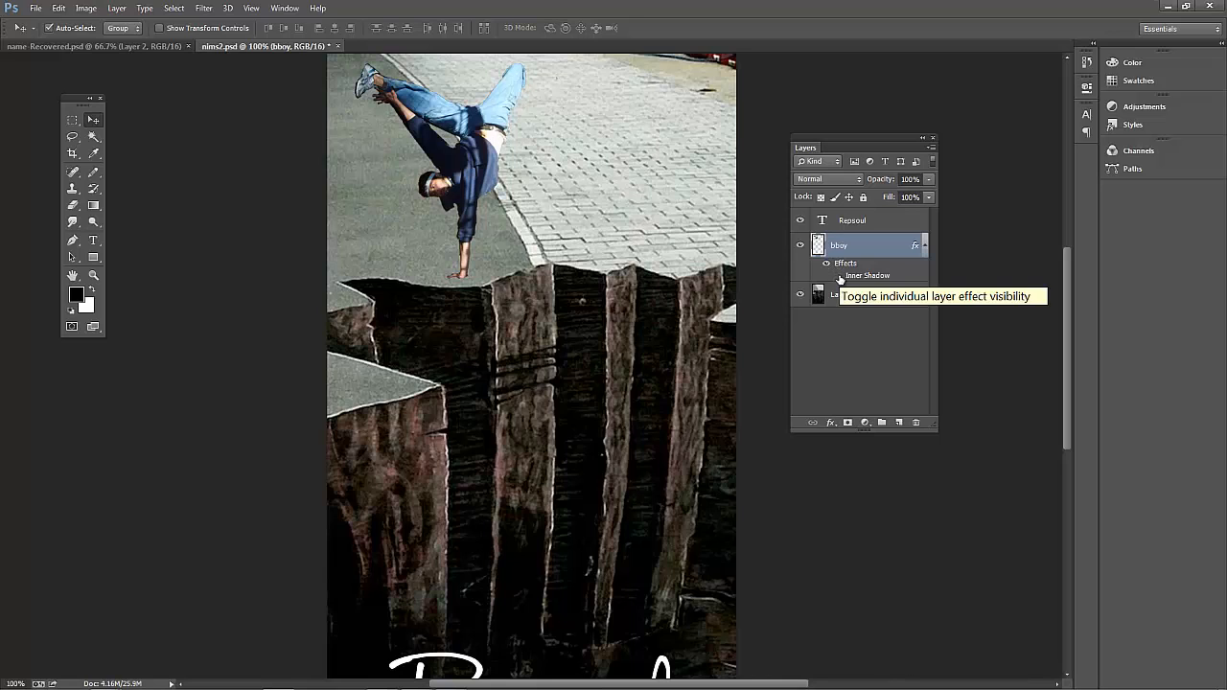
click(839, 277)
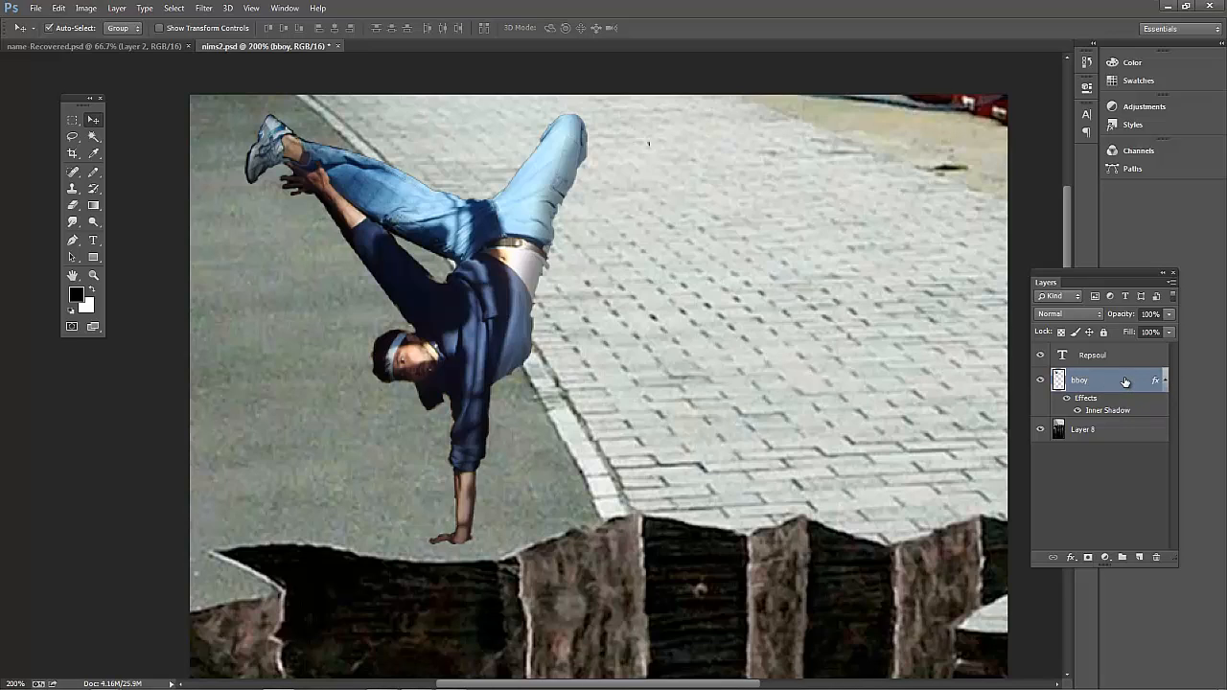
Step: Duplicate the bboy layer and place the copied dancer to the right of the original, on the paving
drag(1125, 376, 1142, 559)
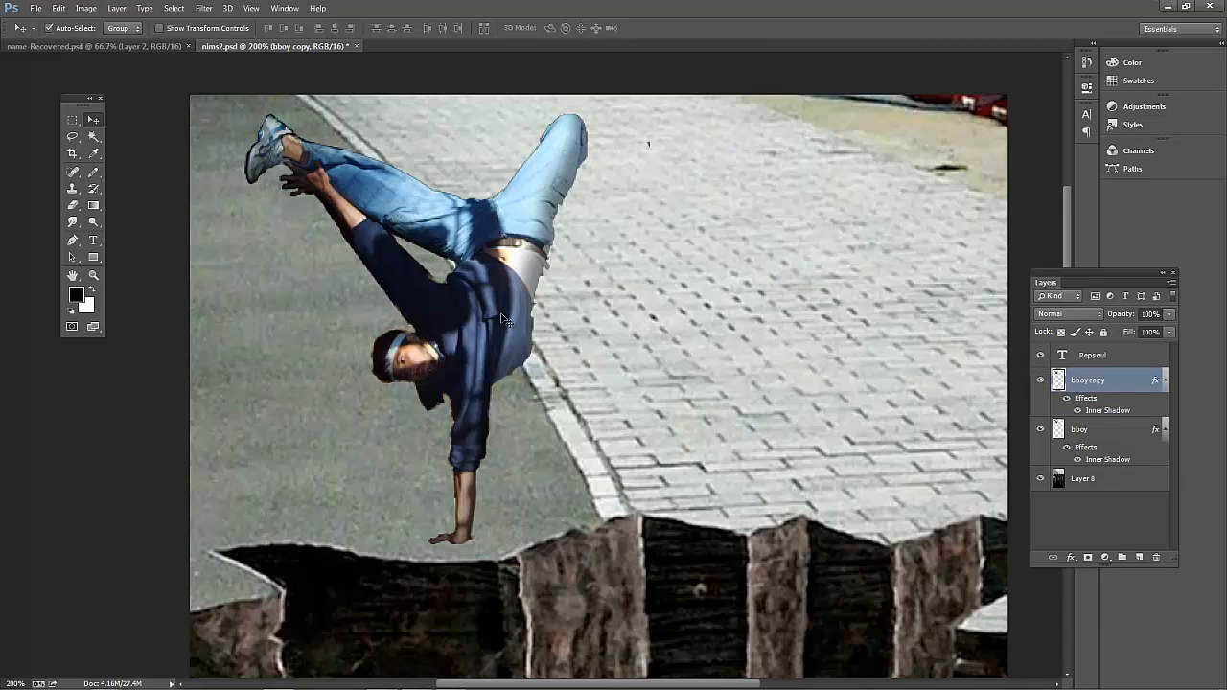
drag(501, 319, 667, 322)
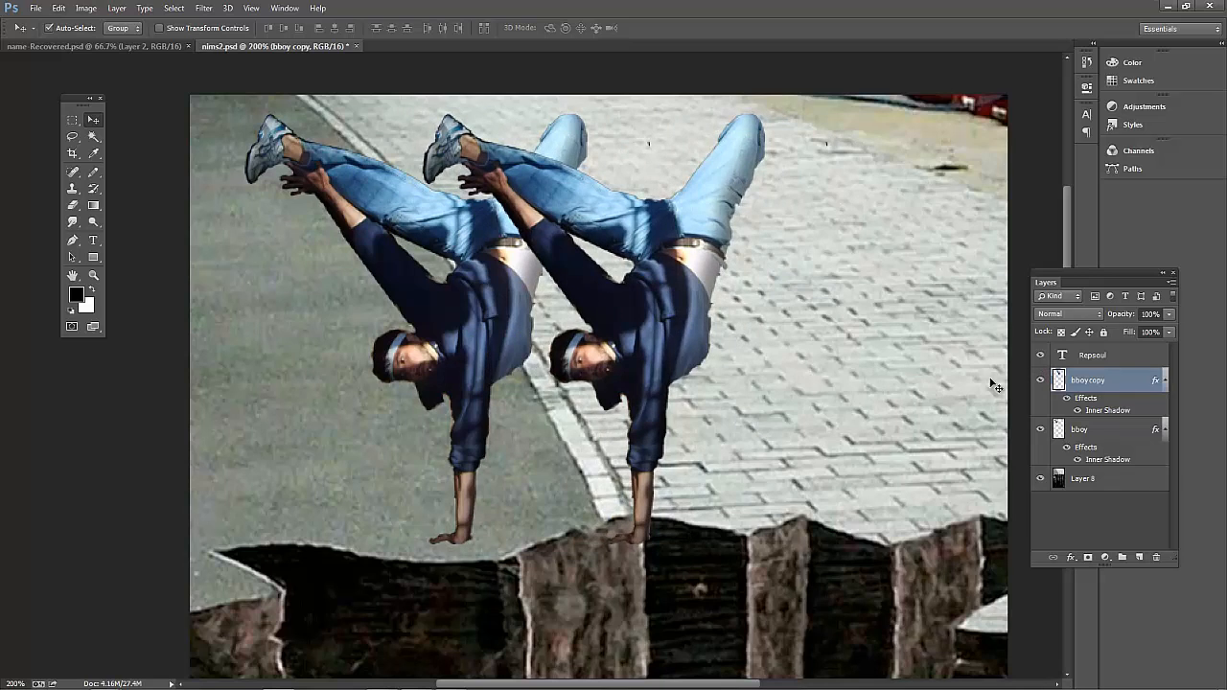
click(1040, 381)
click(1040, 381)
drag(674, 351, 713, 337)
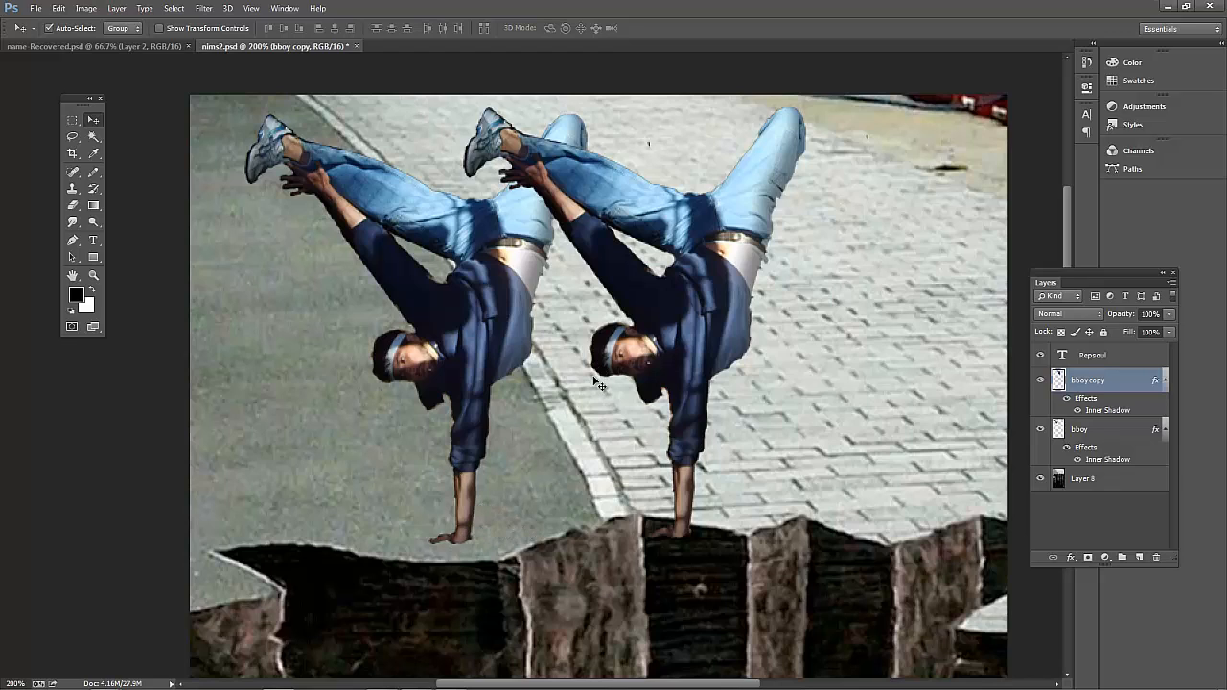
drag(671, 337, 703, 356)
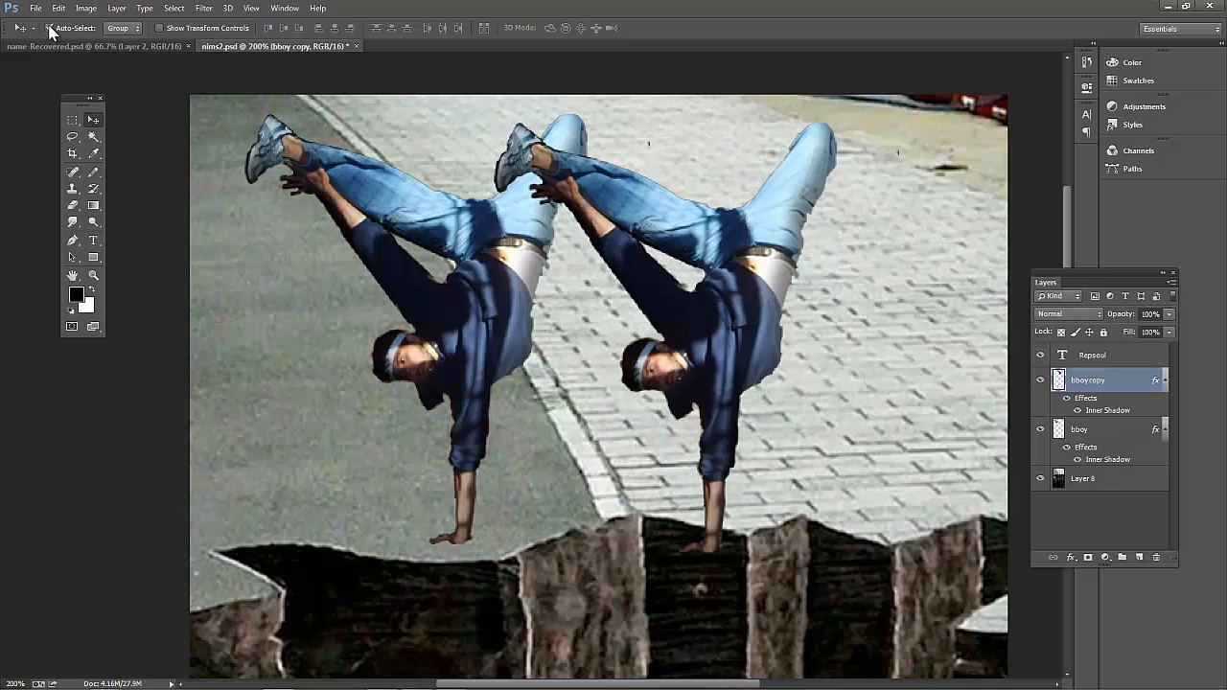
click(76, 8)
mouse_move(54, 10)
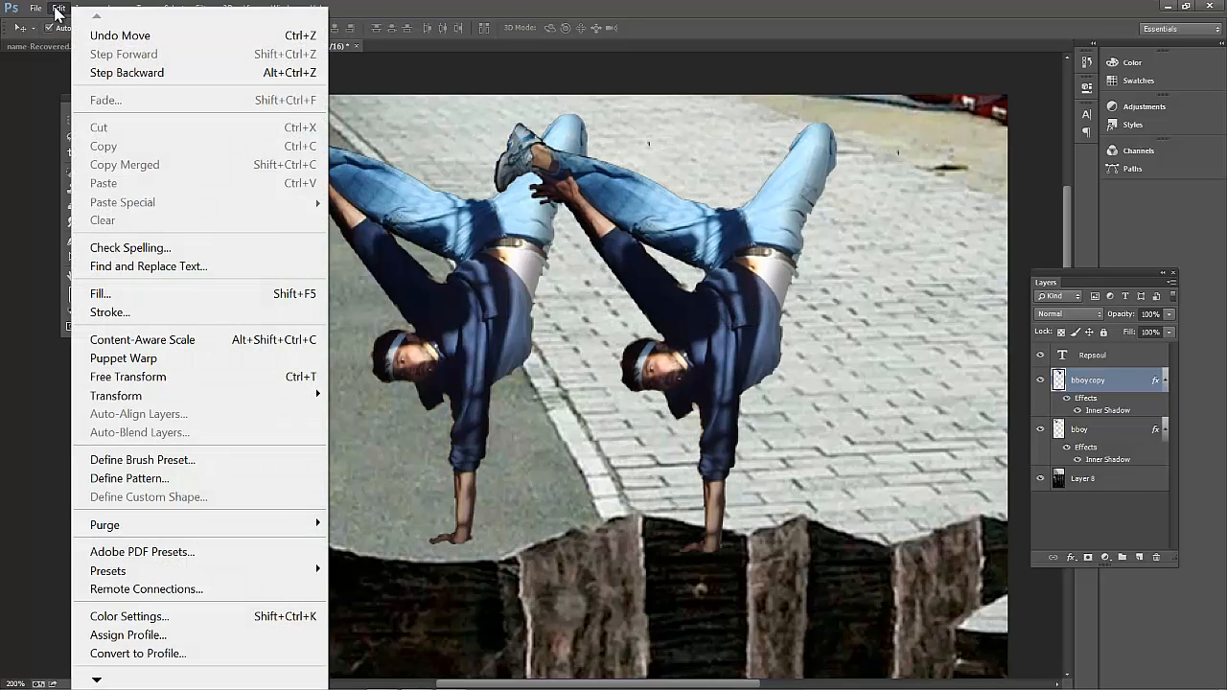
Step: Give the bboy copy layer a Color Overlay of 303030 in Normal mode at 100% opacity
click(1151, 388)
double_click(1151, 387)
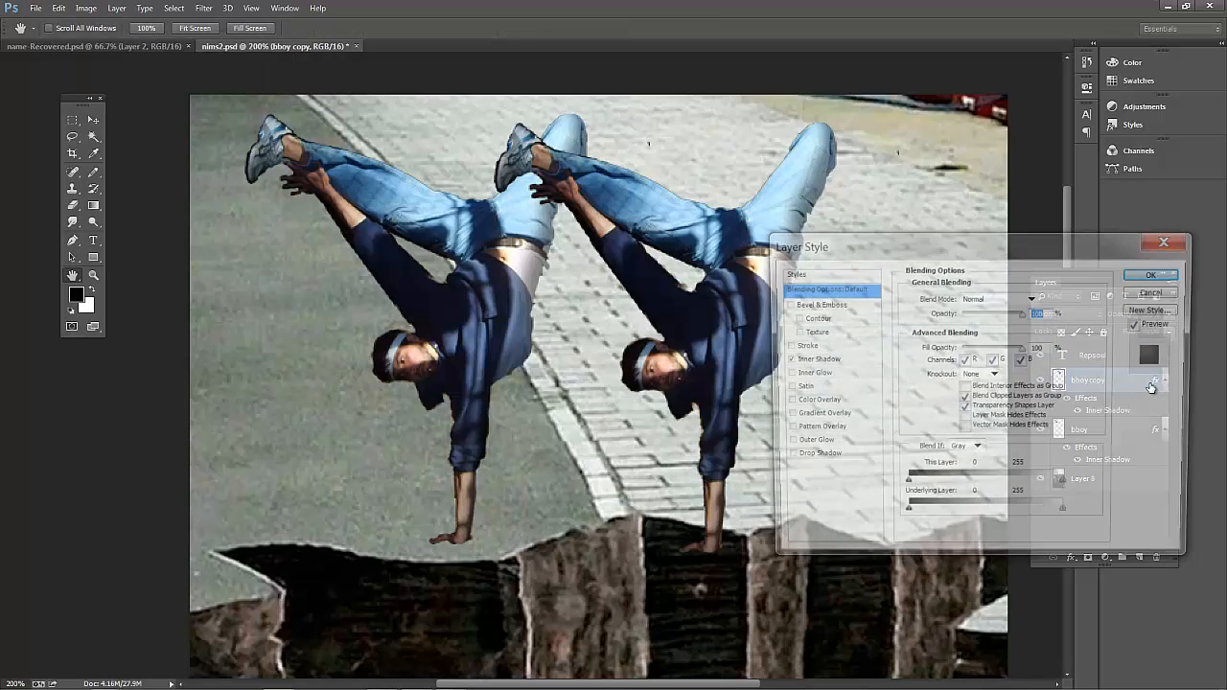
drag(941, 280, 1002, 297)
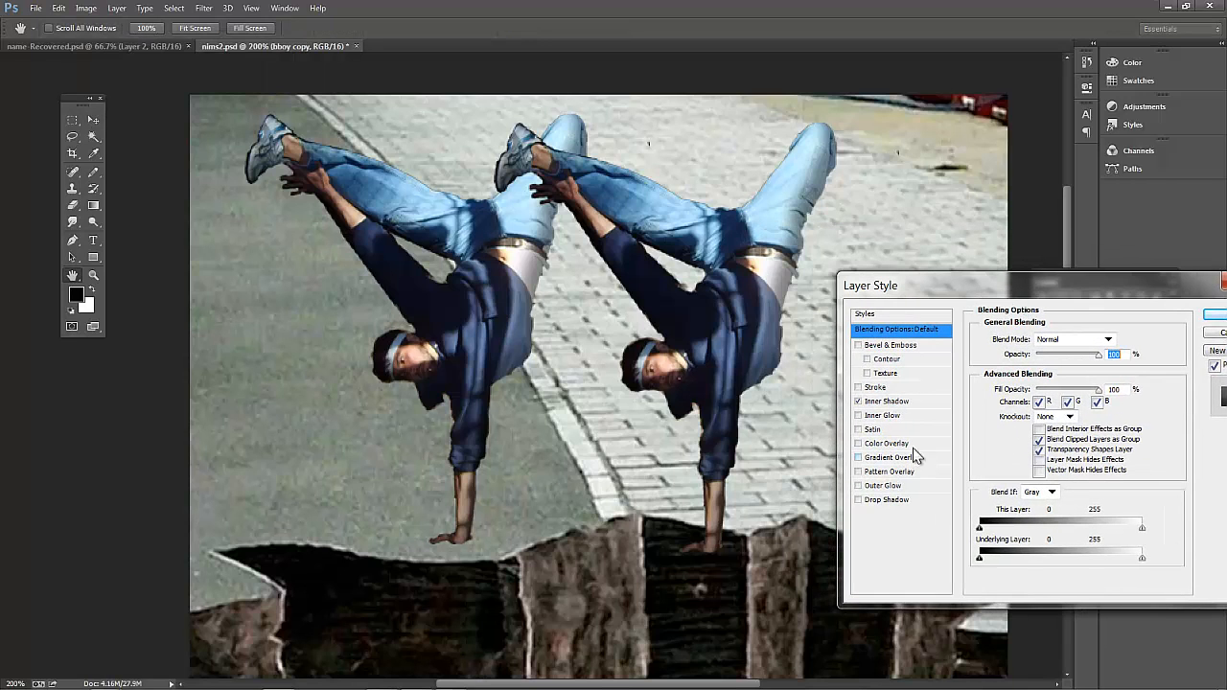
click(874, 402)
click(878, 442)
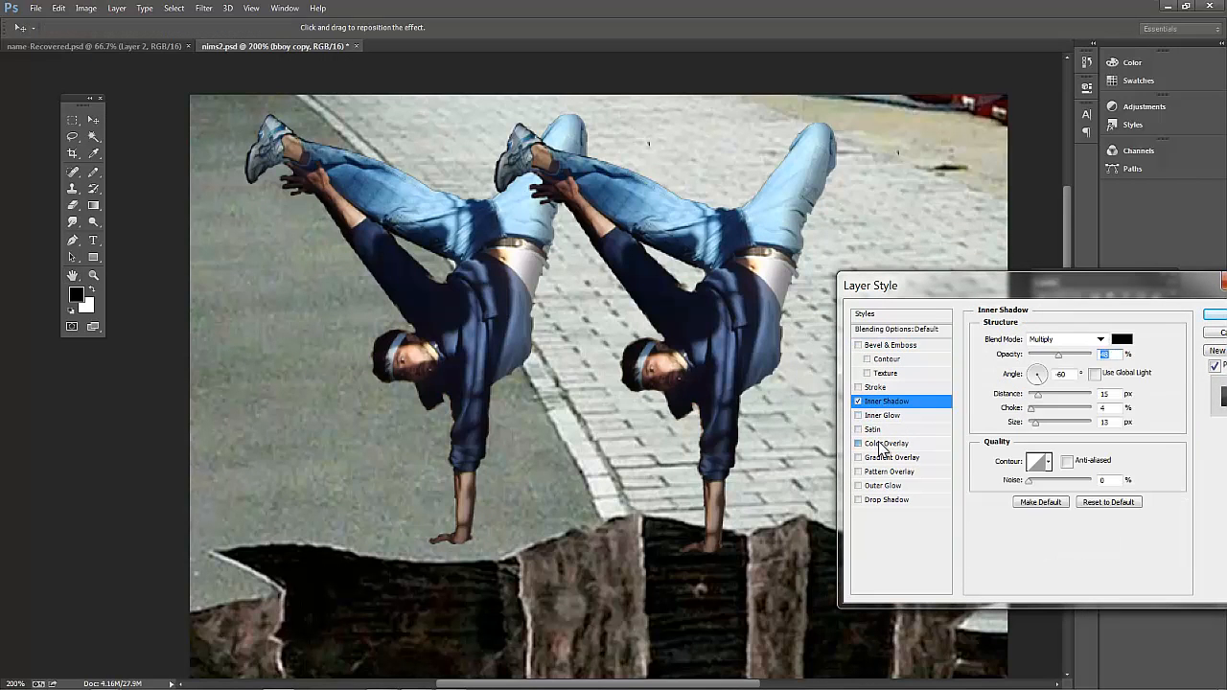
click(1119, 340)
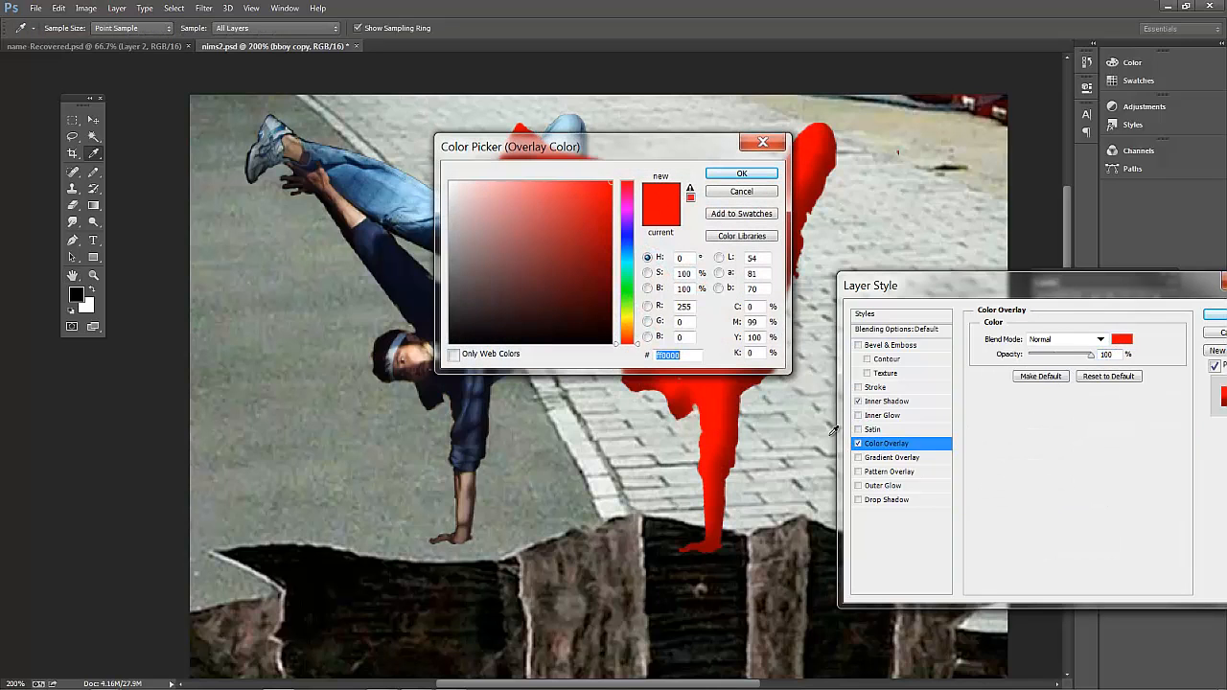
text(303030)
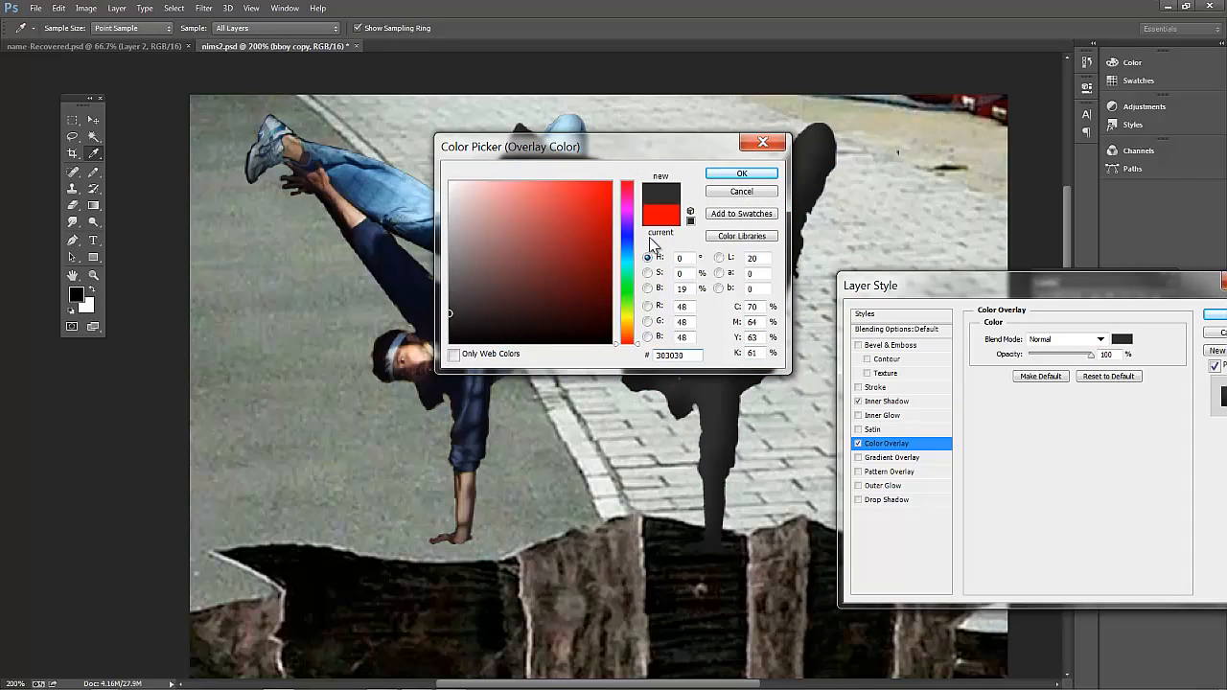
drag(682, 154, 478, 395)
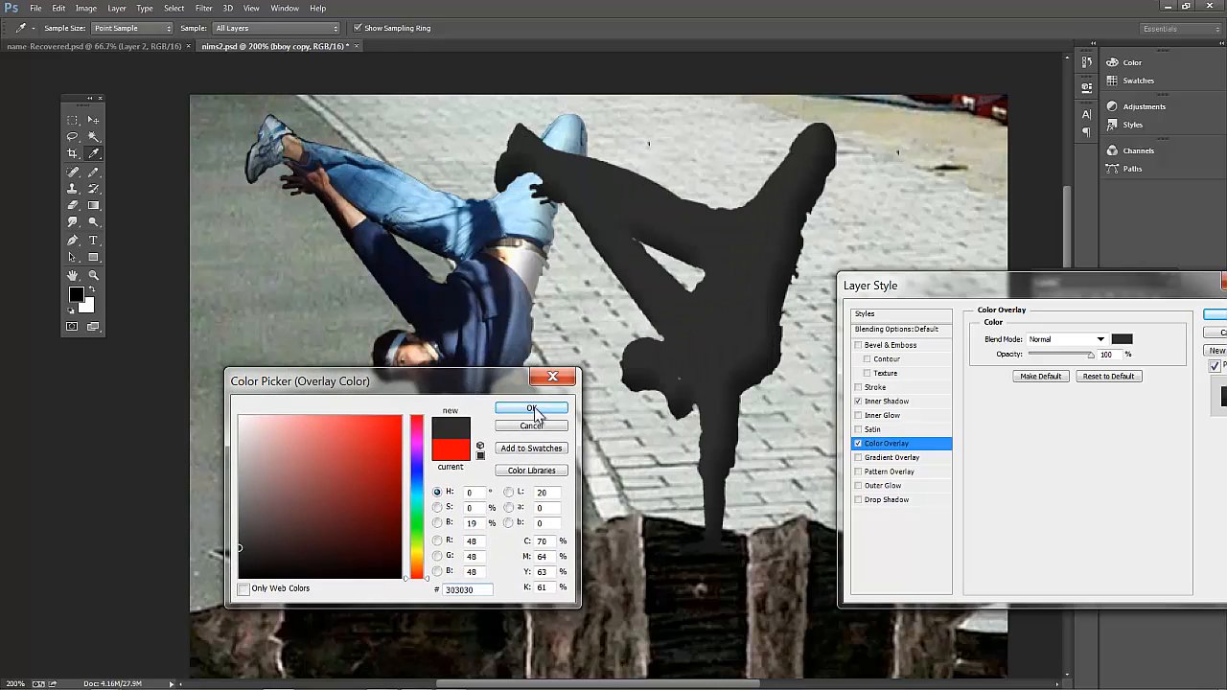
key(space)
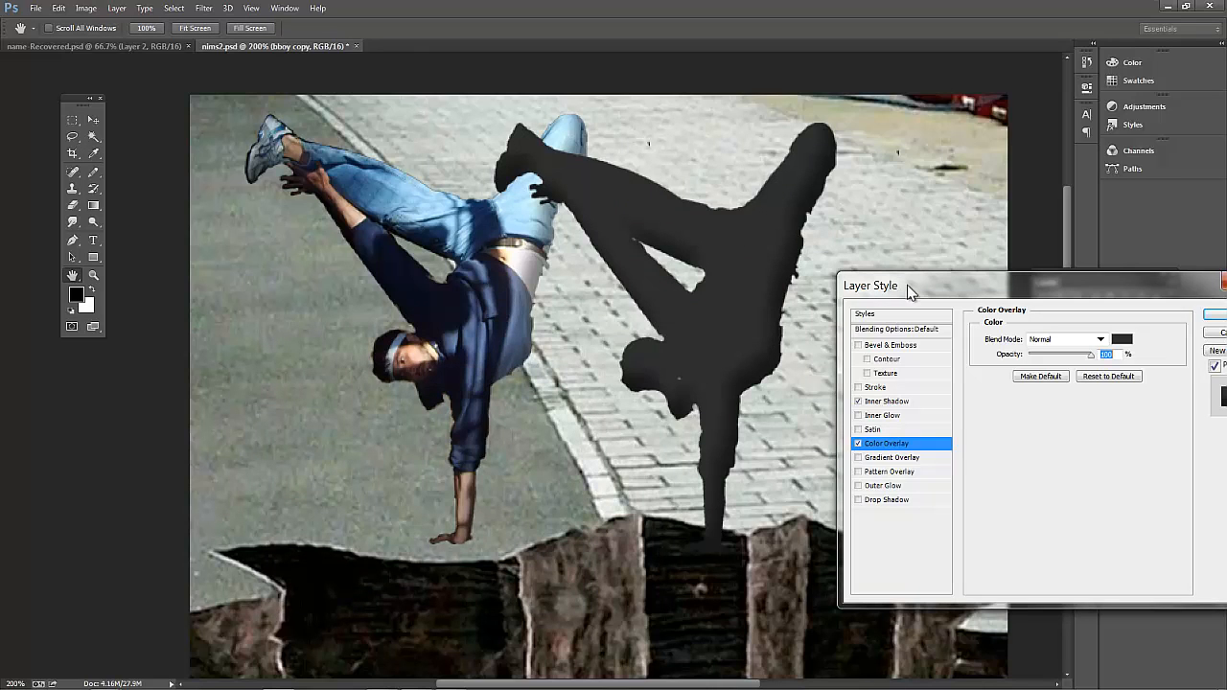
drag(901, 293, 637, 357)
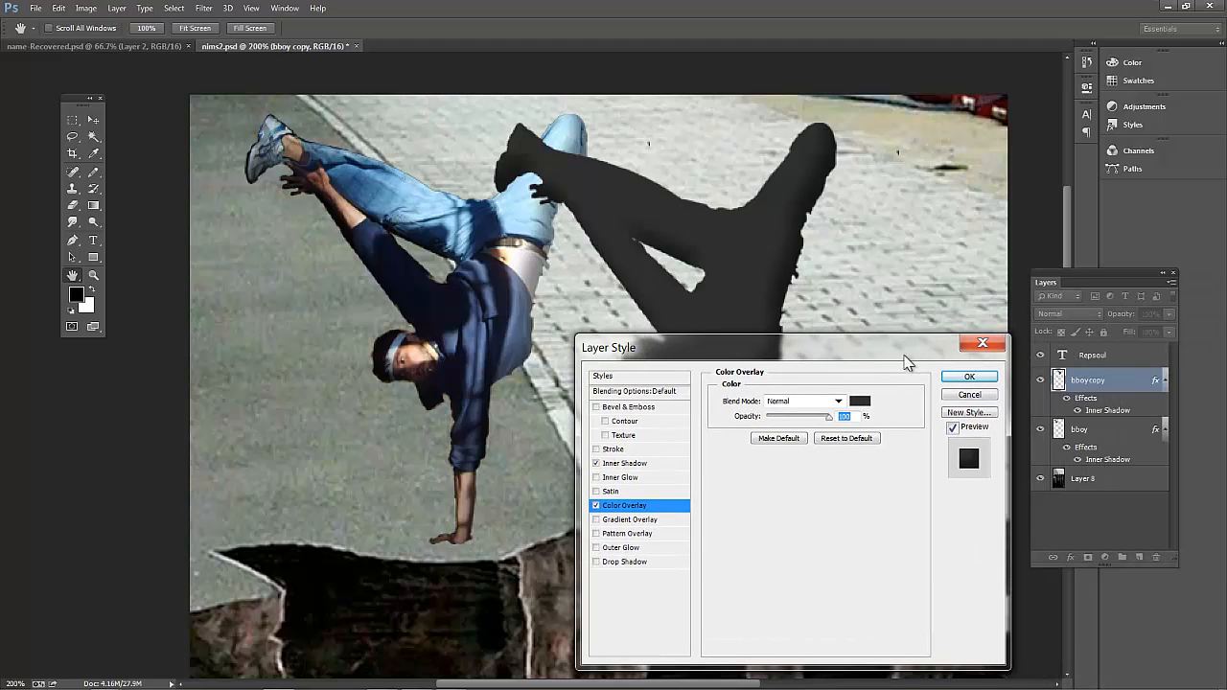
click(969, 376)
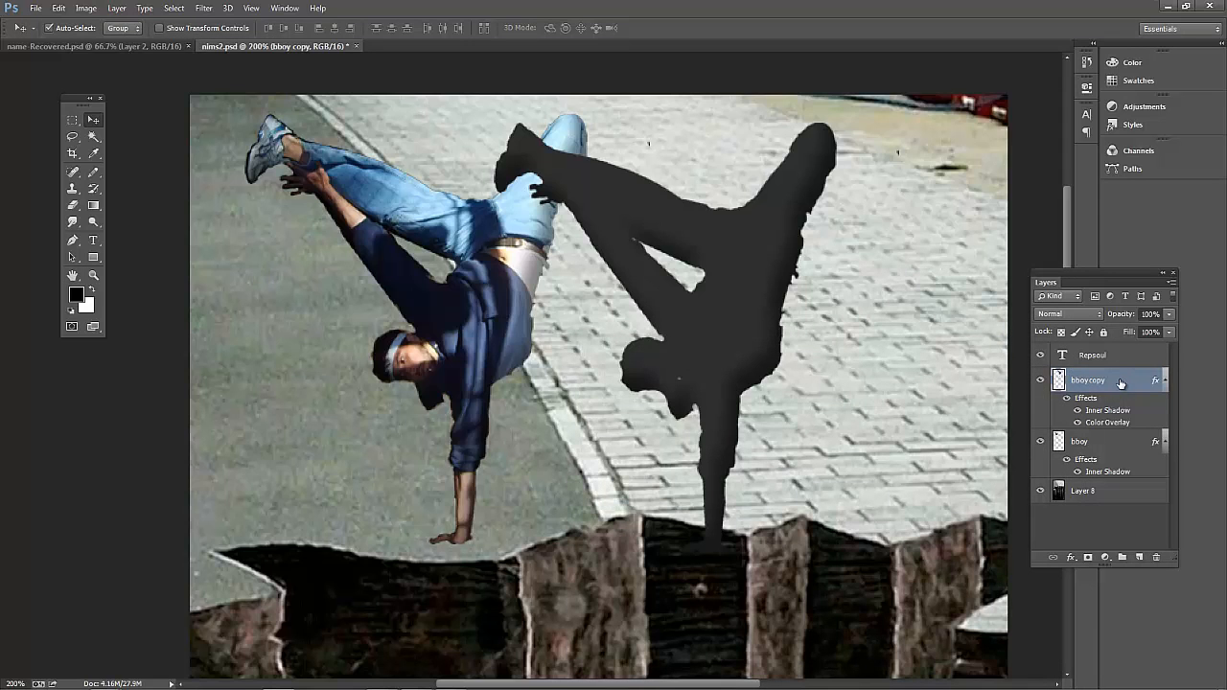
Step: Place the bboy copy layer beneath the bboy layer and reduce its opacity to 60%
drag(1120, 379, 1110, 477)
drag(773, 281, 795, 286)
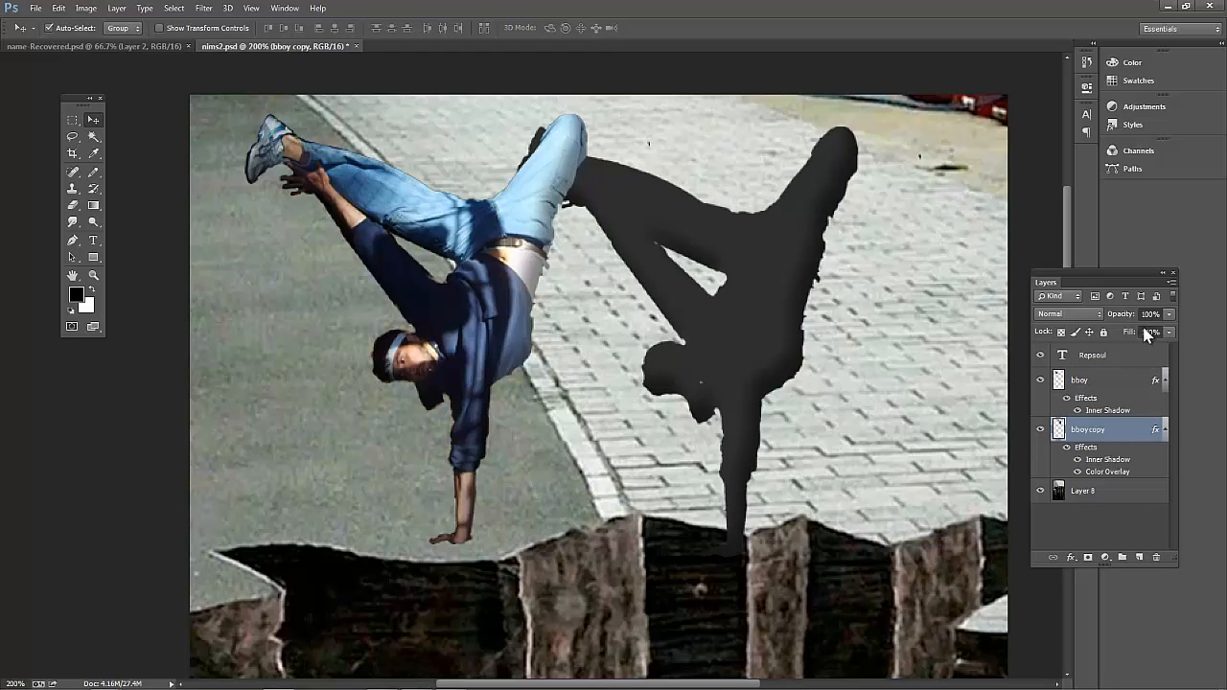
click(1166, 314)
drag(1153, 329, 564, 333)
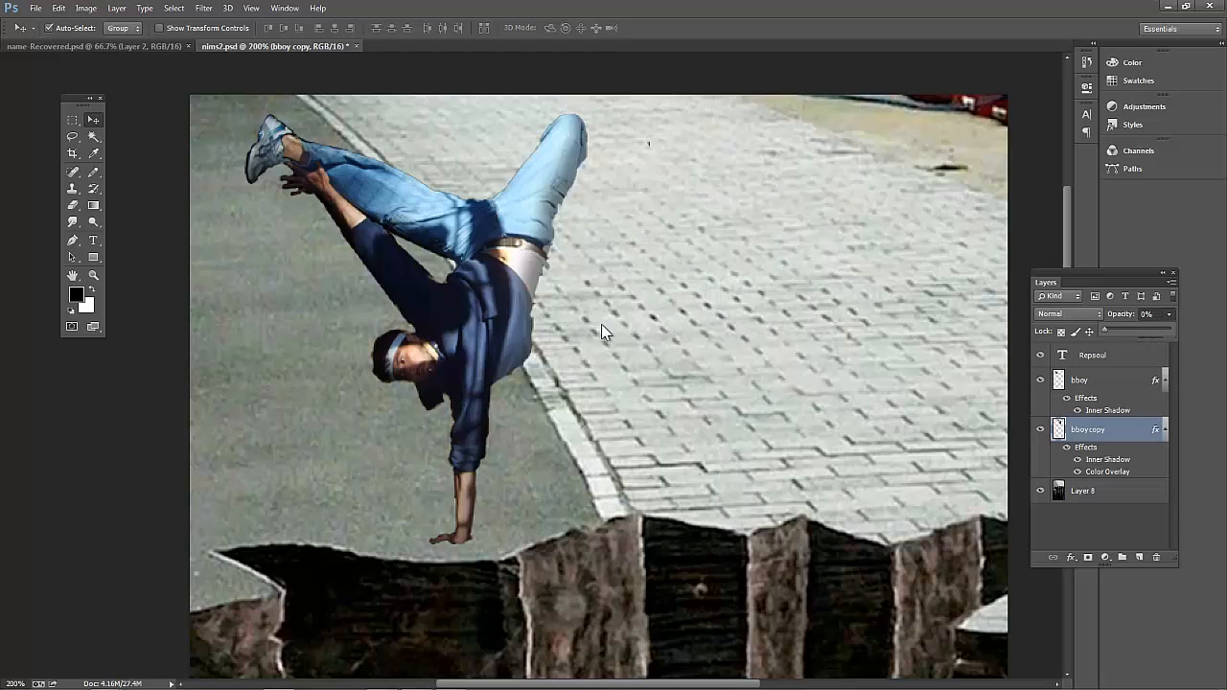
drag(1123, 331, 1146, 333)
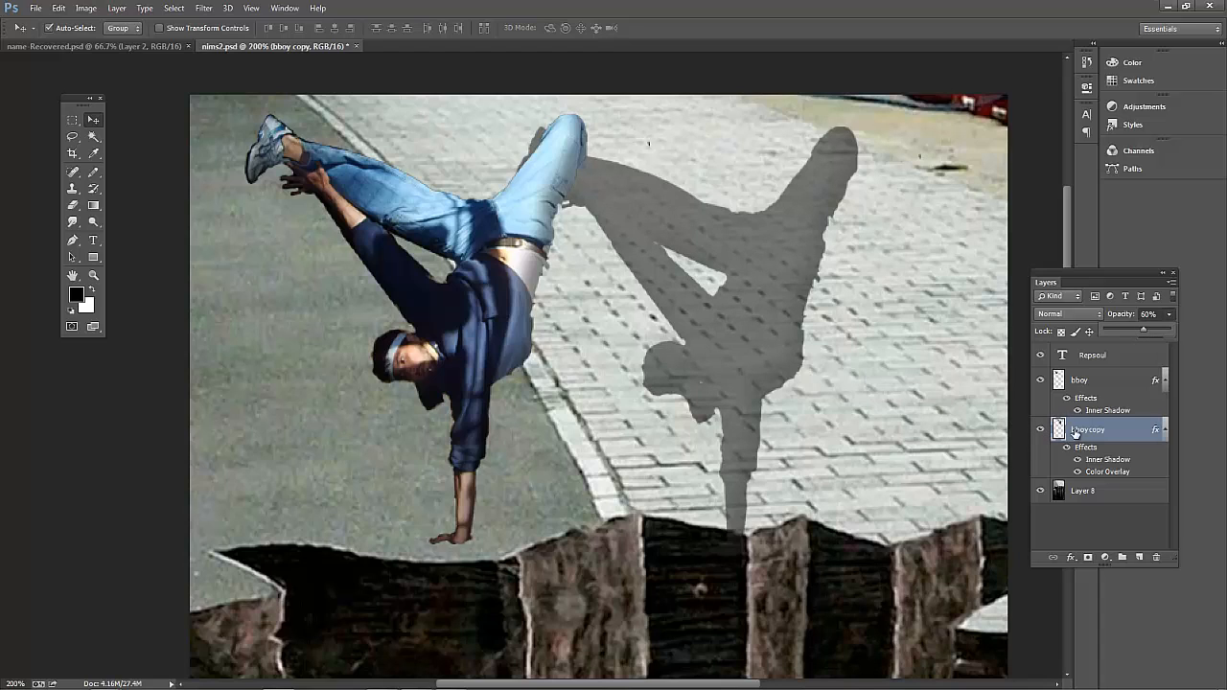
Step: Free-transform the bboy copy silhouette to about 66% of its size and position it on the paving beside the dancer
click(1125, 390)
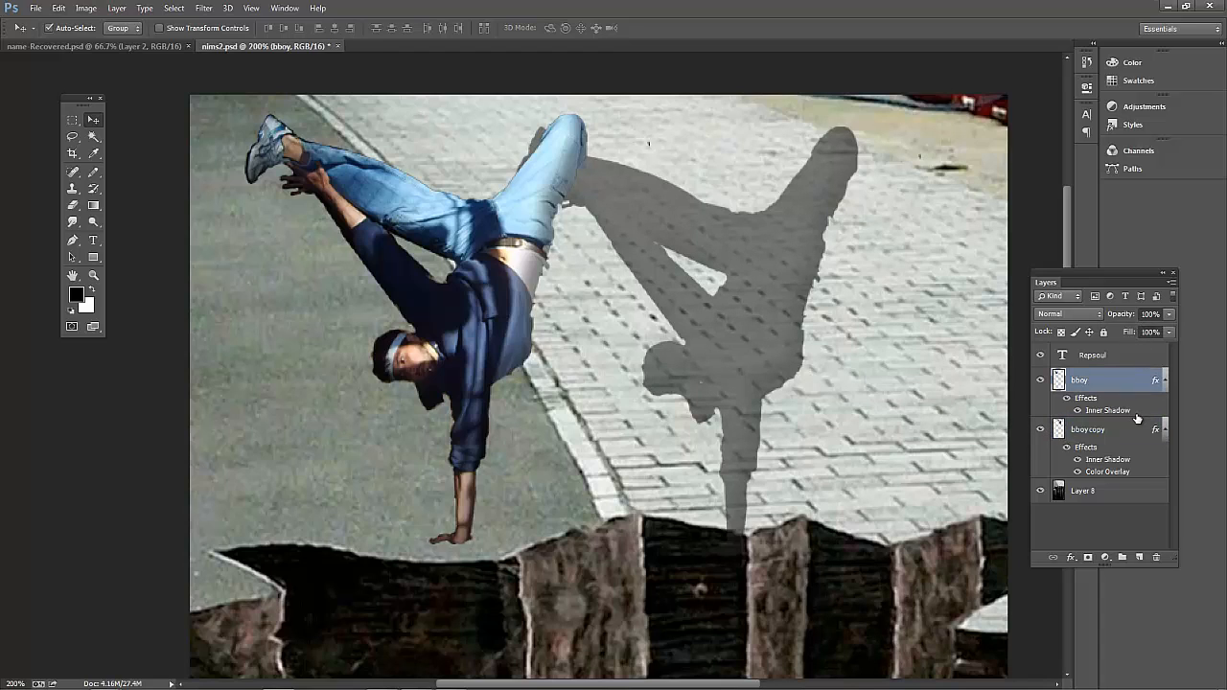
click(1137, 431)
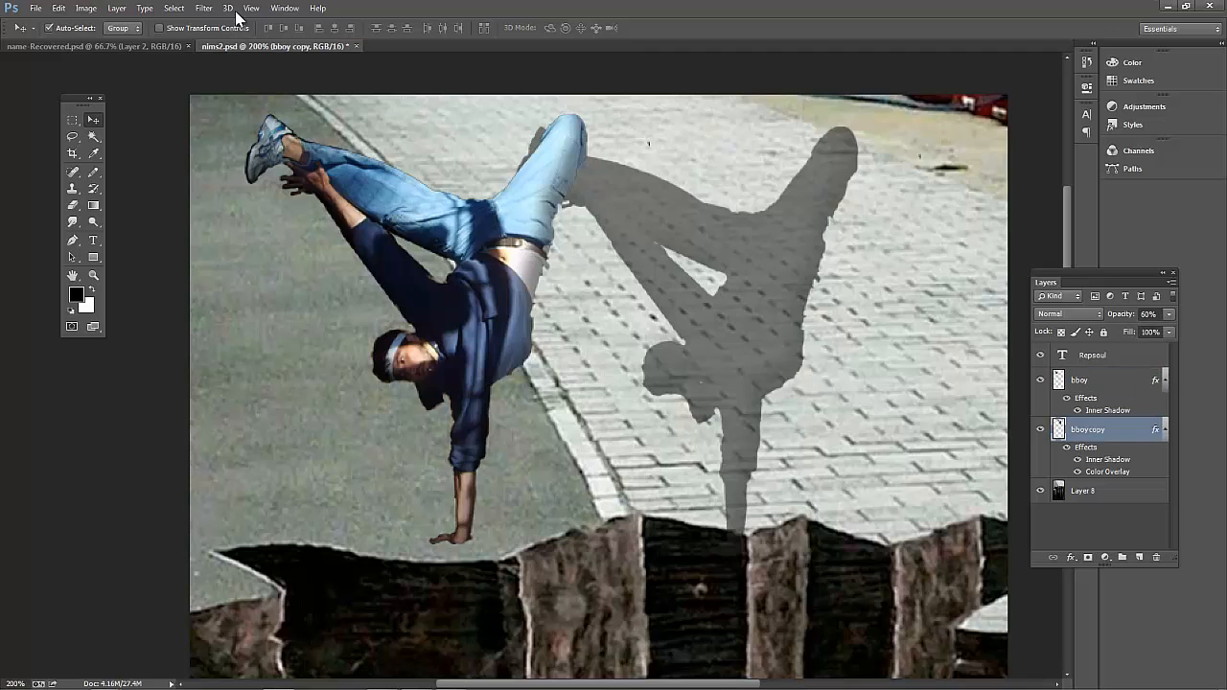
click(59, 8)
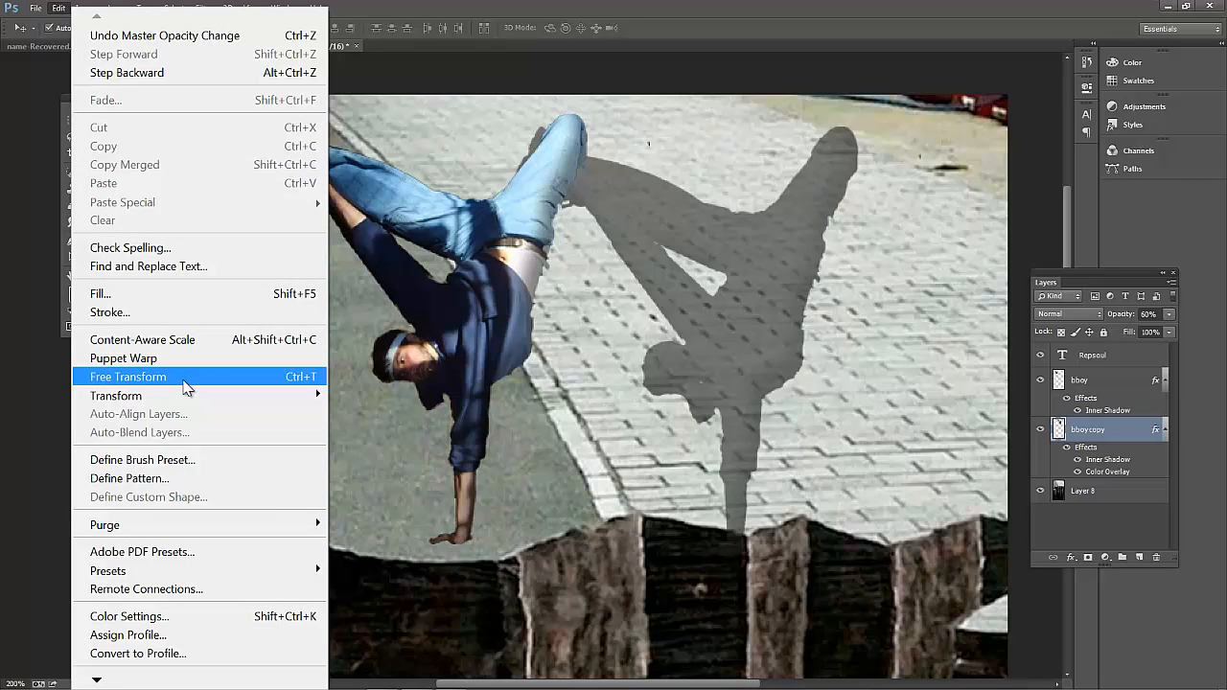
click(186, 387)
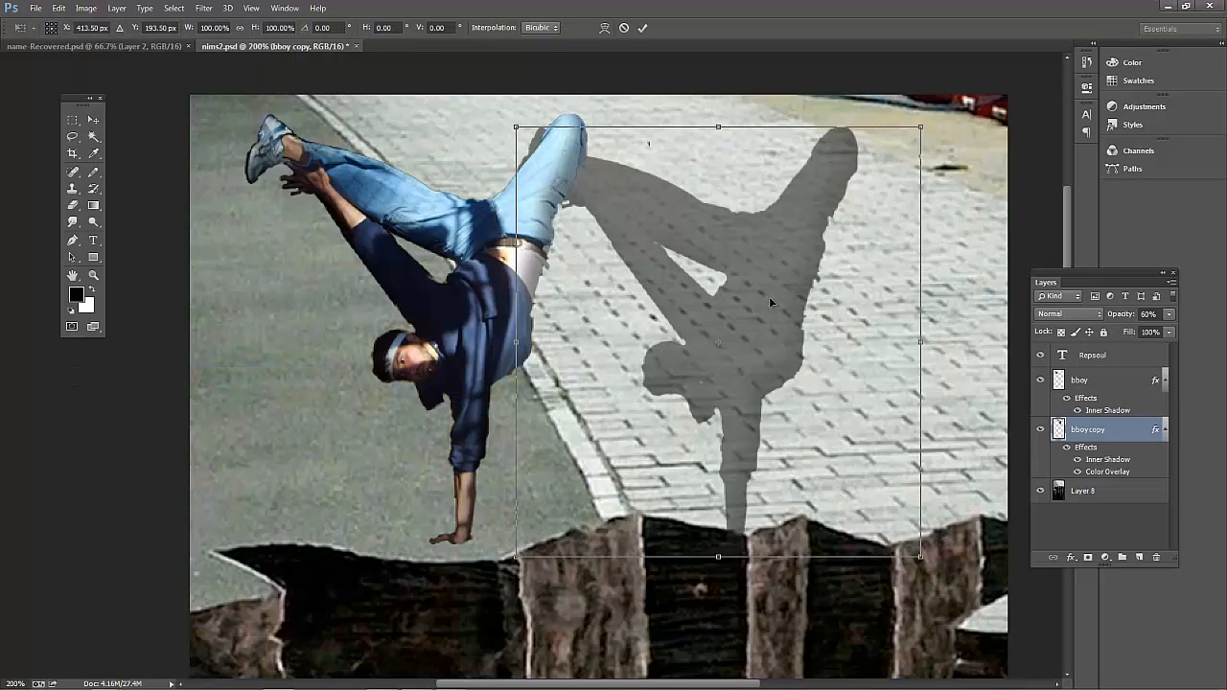
drag(769, 302, 839, 304)
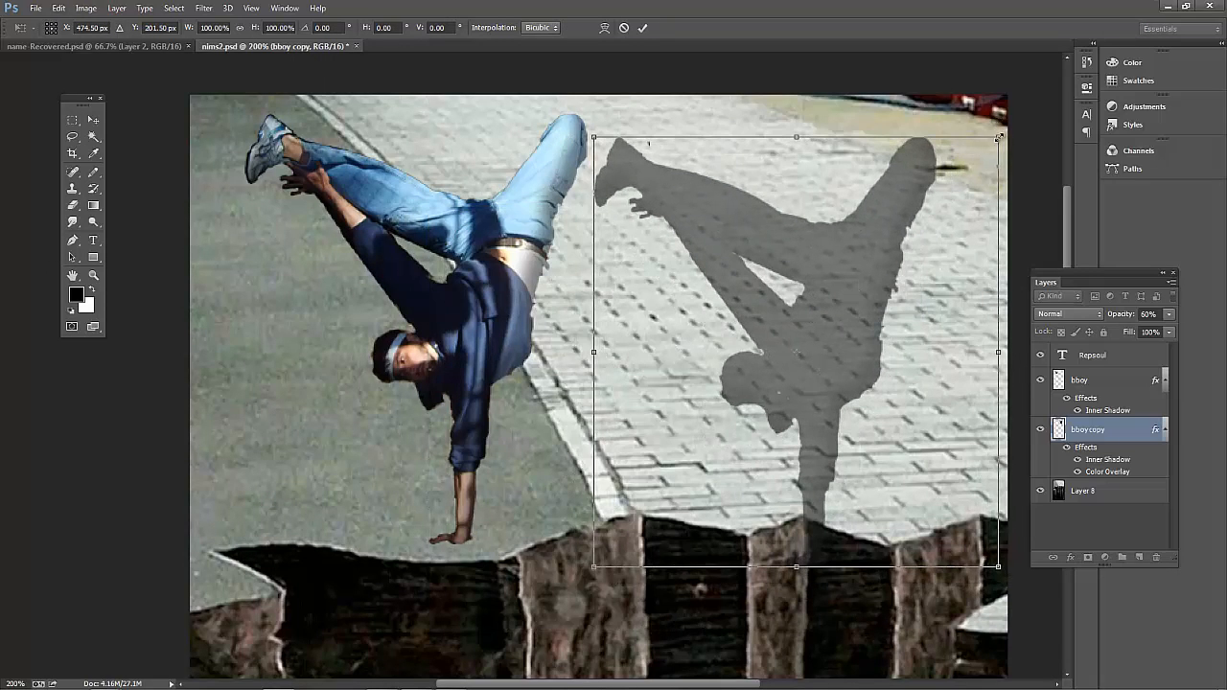
drag(999, 138, 865, 282)
drag(784, 364, 789, 269)
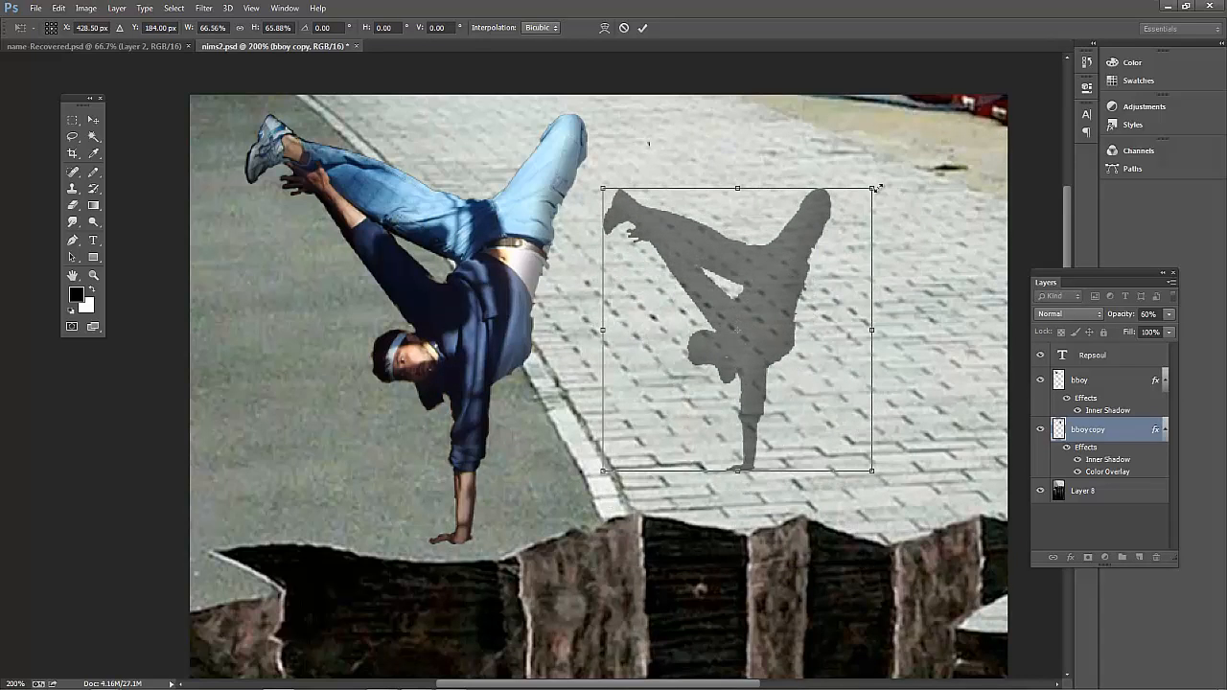
Step: Rotate the bboy copy silhouette slightly counterclockwise and skew its upper and right edges inward
right_click(758, 270)
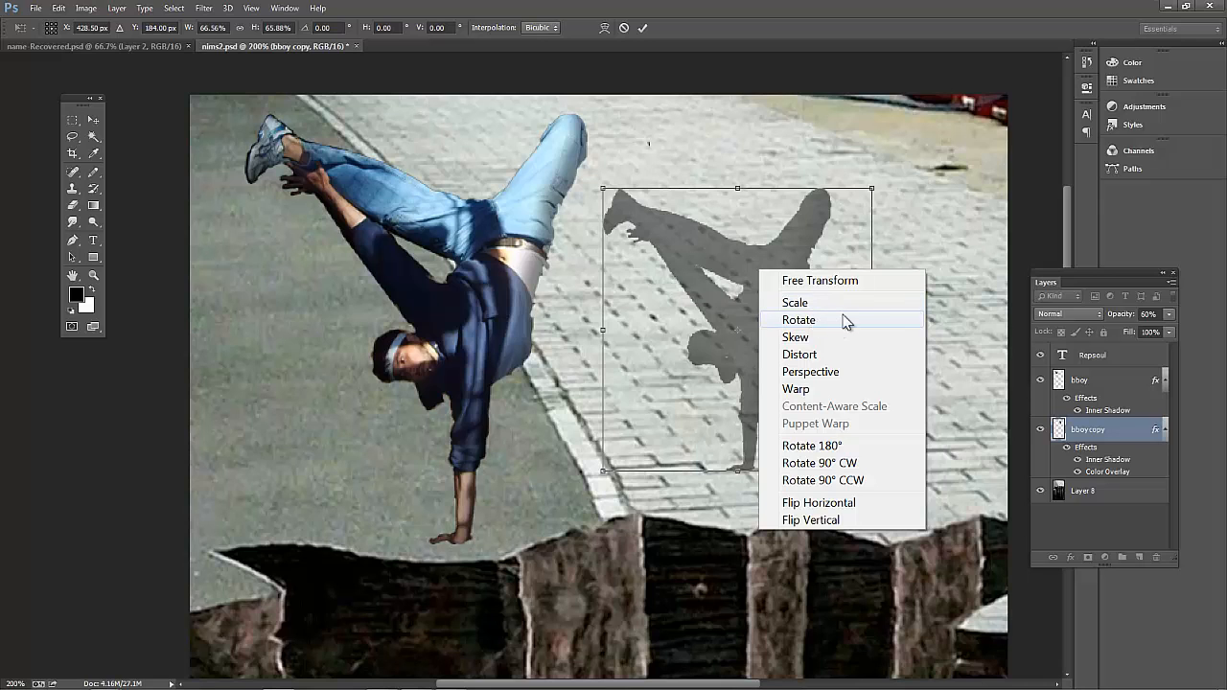
click(846, 320)
drag(893, 196, 856, 177)
right_click(776, 245)
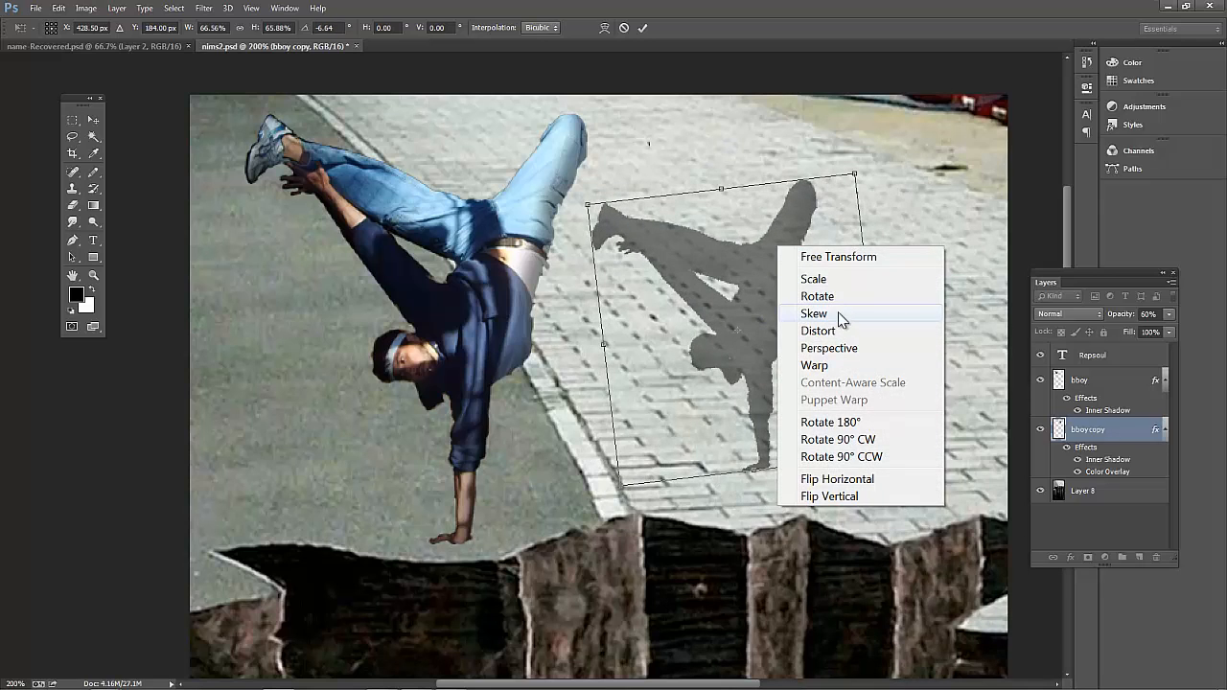
click(840, 314)
mouse_move(854, 177)
mouse_down()
mouse_move(695, 181)
mouse_move(977, 172)
mouse_move(836, 178)
mouse_up()
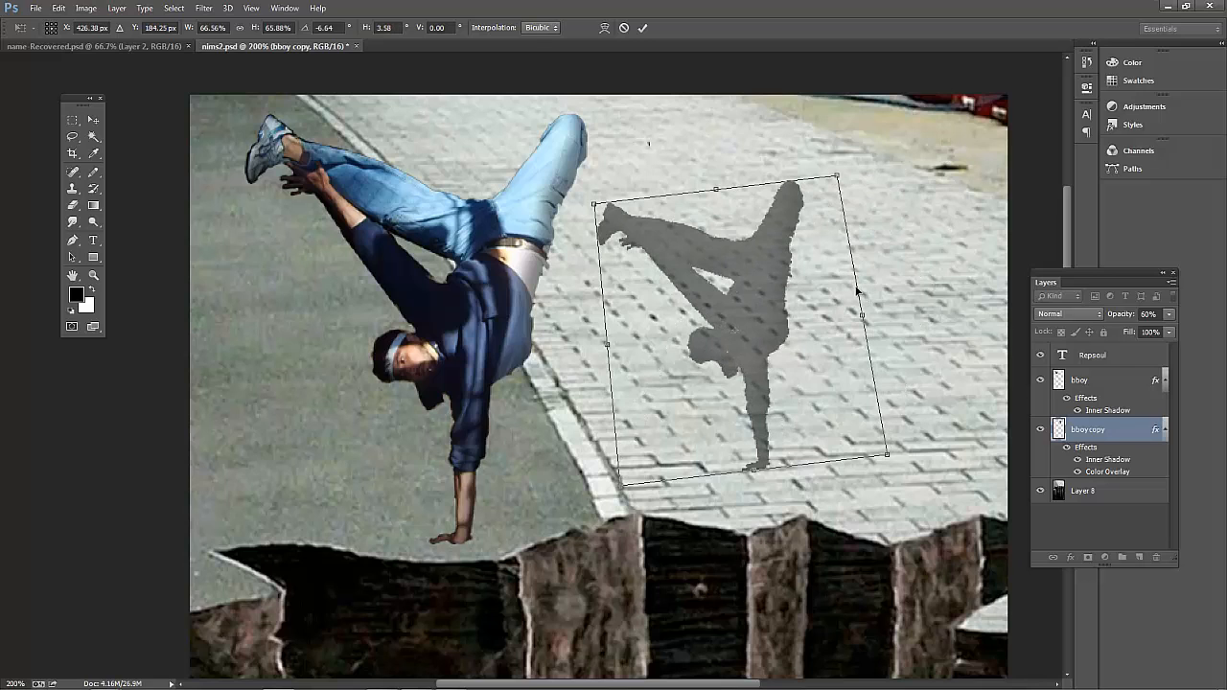
drag(860, 295, 811, 304)
Step: Distort the silhouette by pulling its upper-right corner outward and down and its upper-left corner inward
right_click(746, 322)
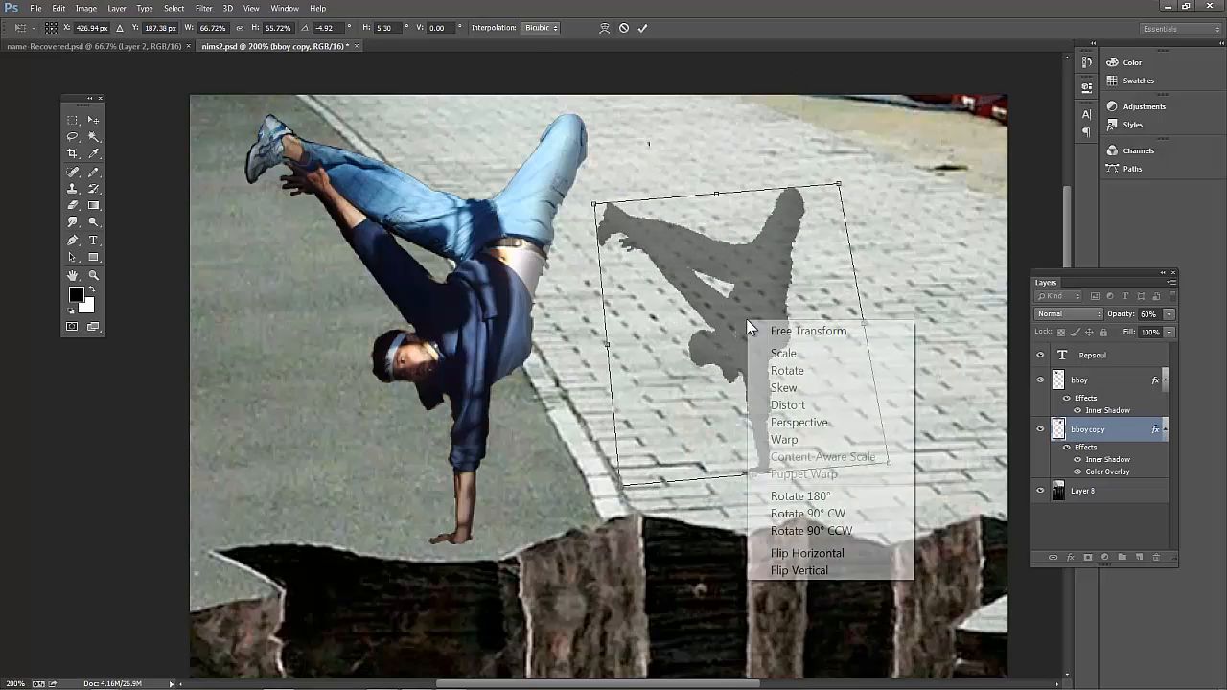
click(805, 406)
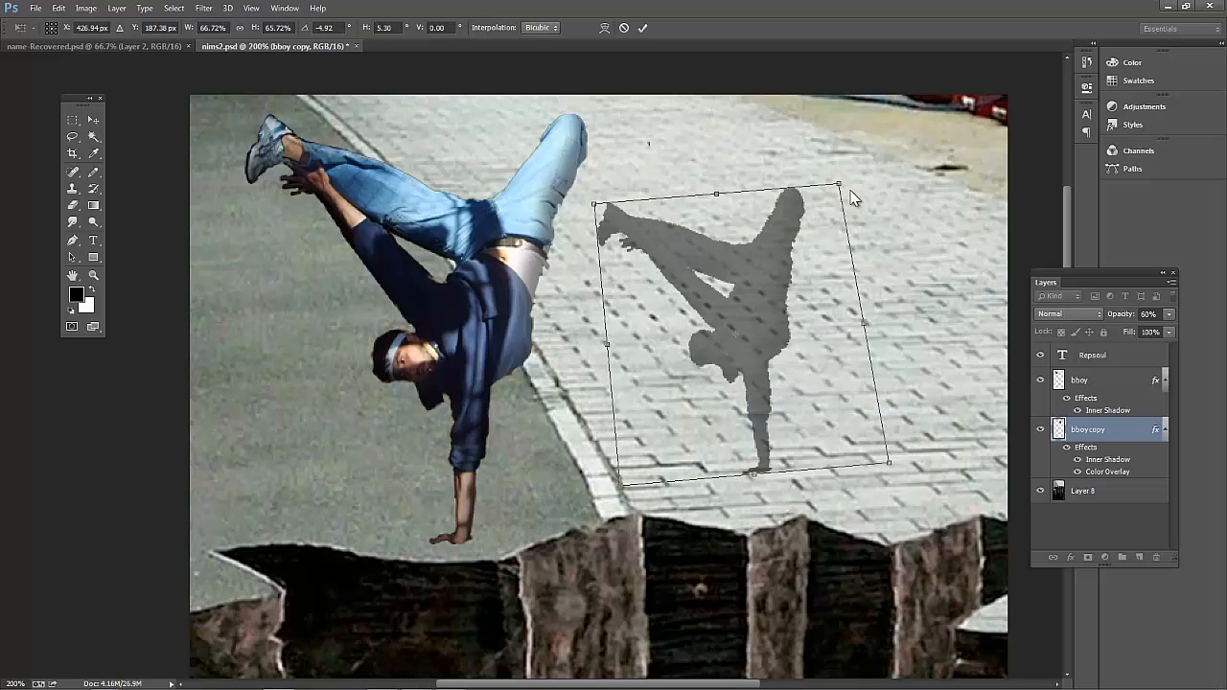
drag(839, 185, 940, 230)
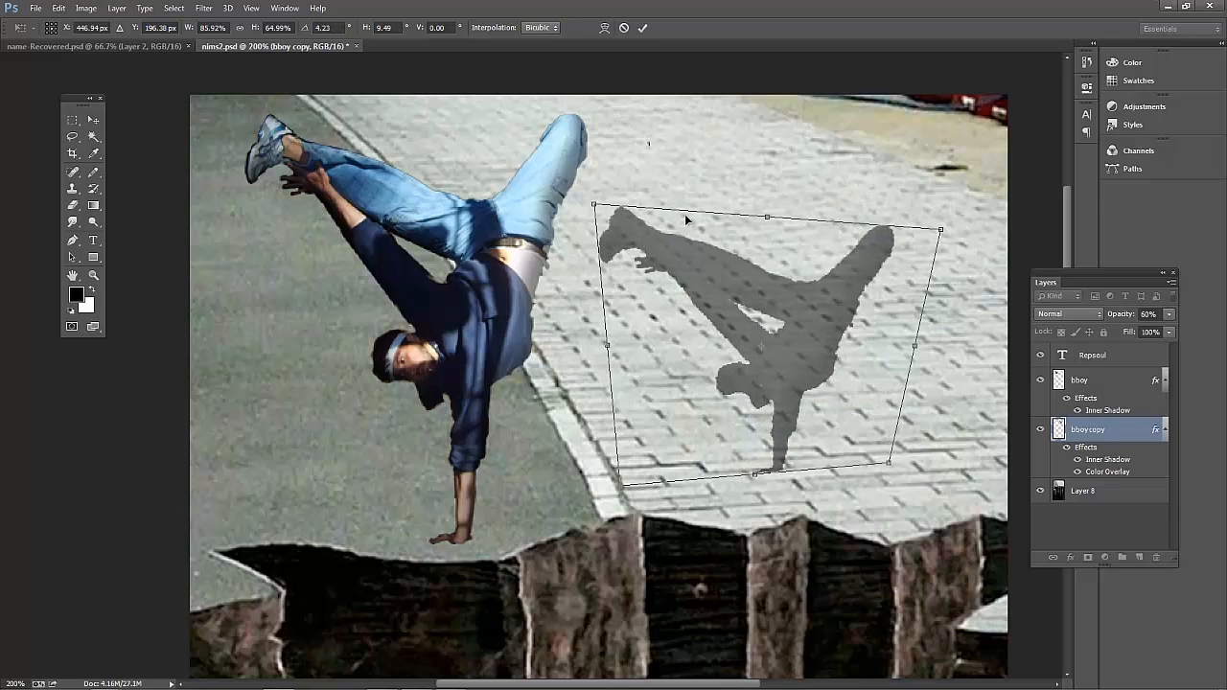
drag(595, 206, 635, 208)
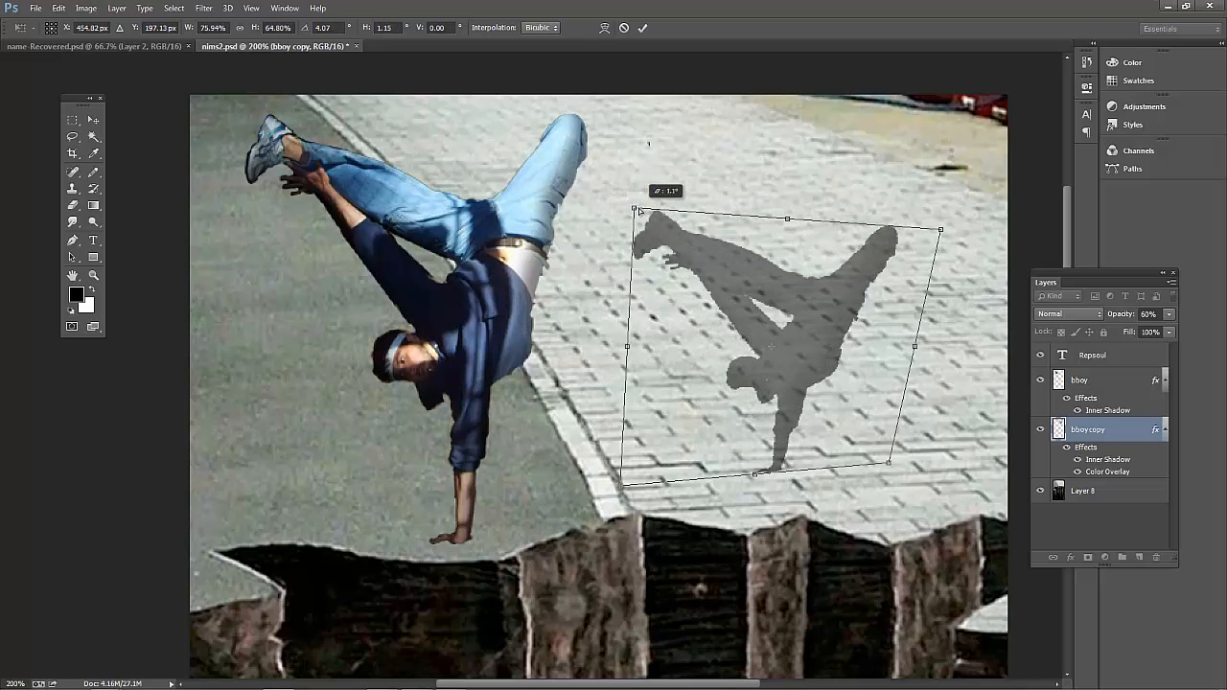
Step: Apply Perspective to the silhouette, shortening its left edge and pulling its upper-right corner inward
right_click(767, 286)
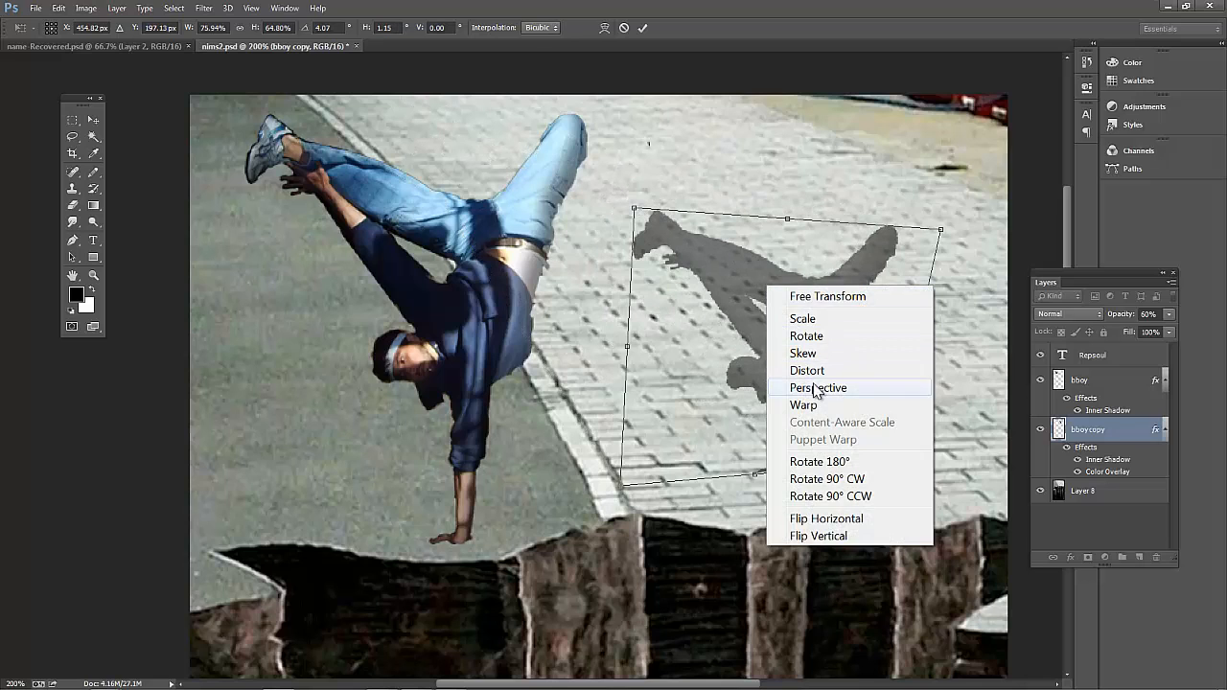
click(814, 390)
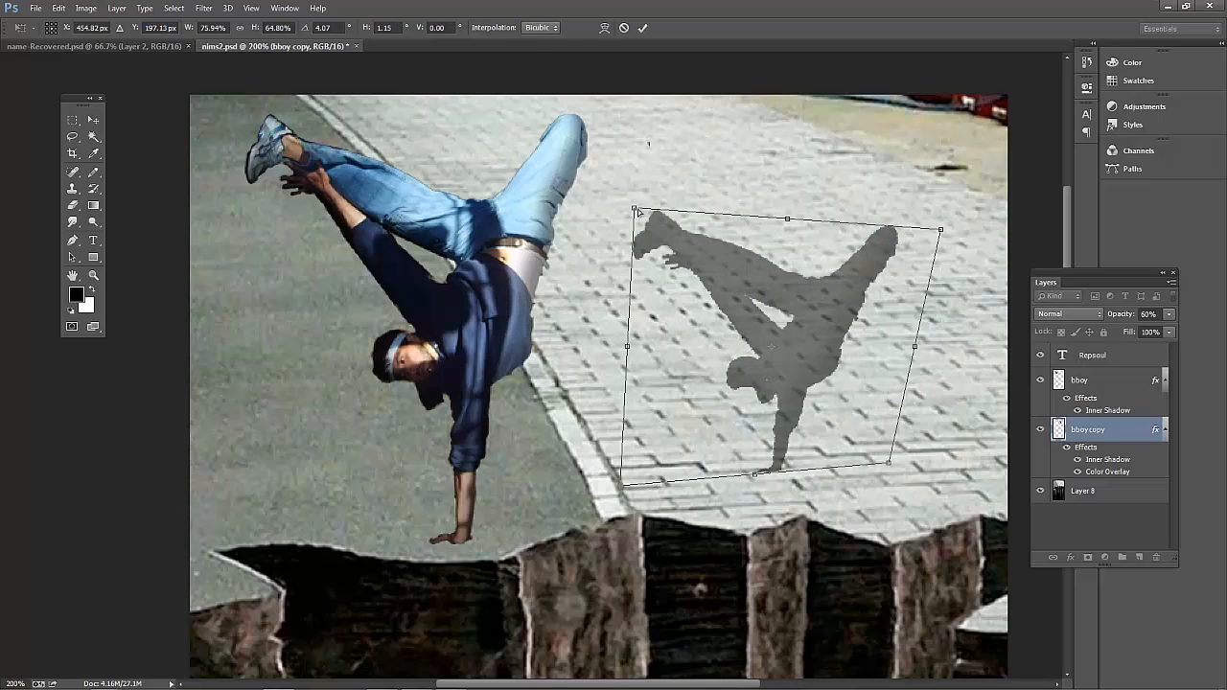
drag(636, 211, 627, 286)
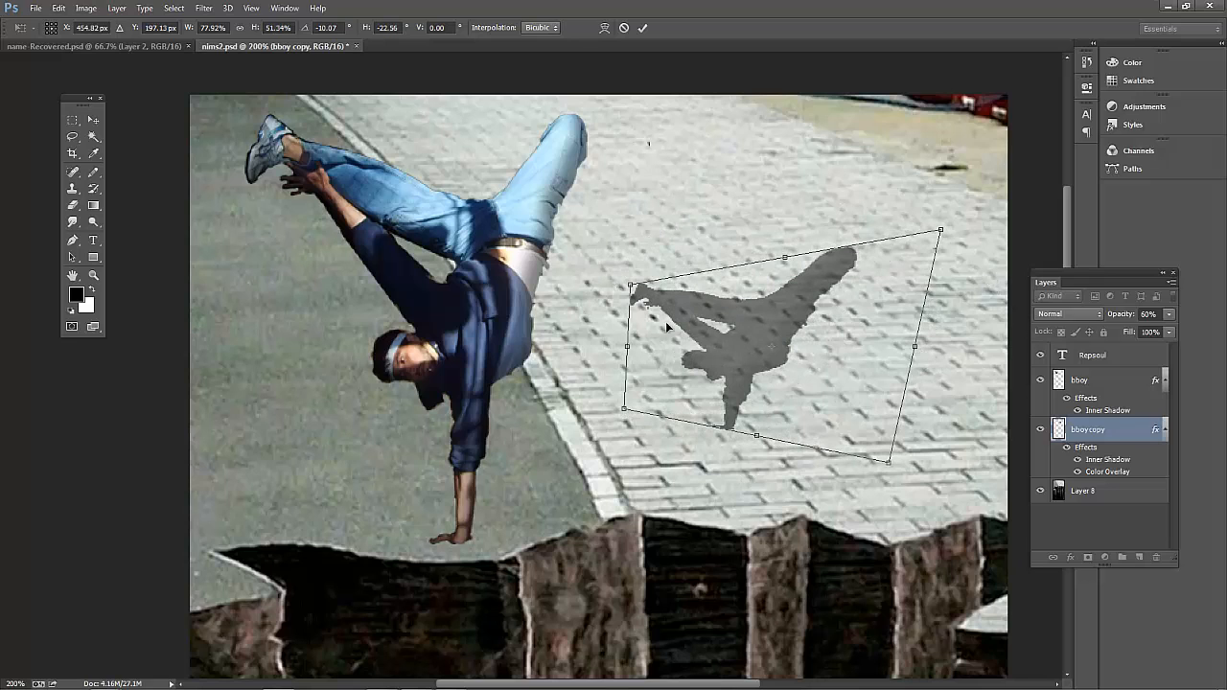
drag(632, 285, 628, 313)
drag(940, 232, 874, 286)
Step: Try warping the silhouette with the Custom warp mesh, then discard the whole transformation
right_click(794, 335)
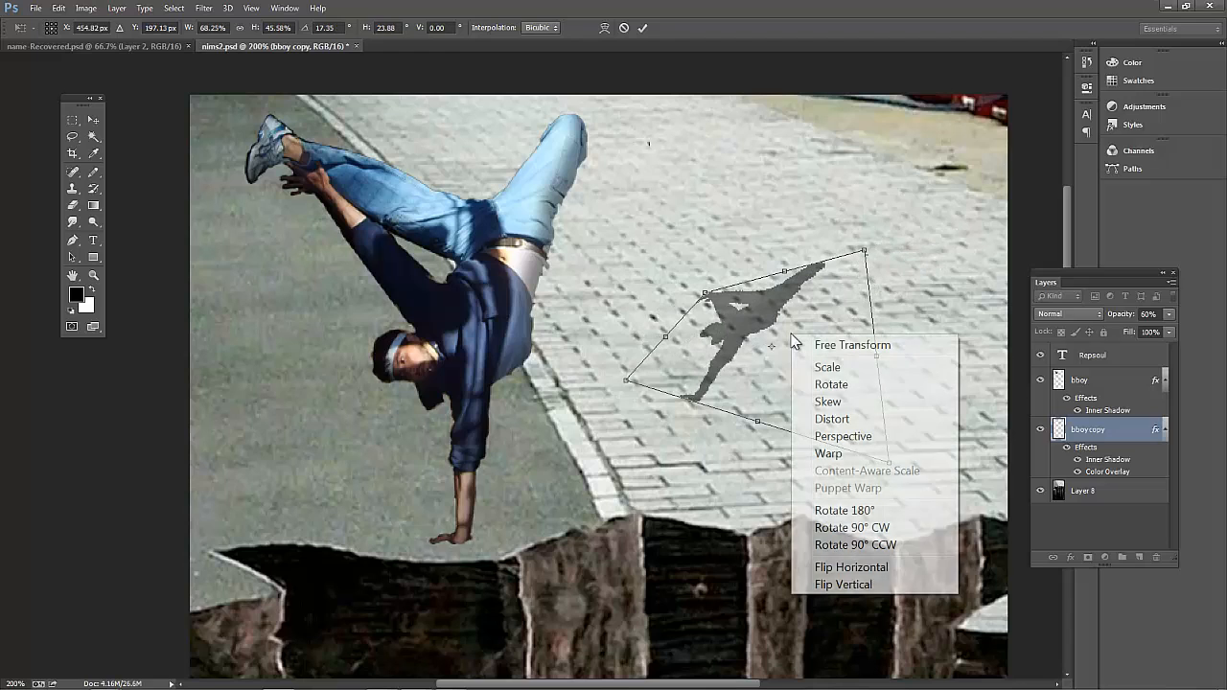
click(824, 454)
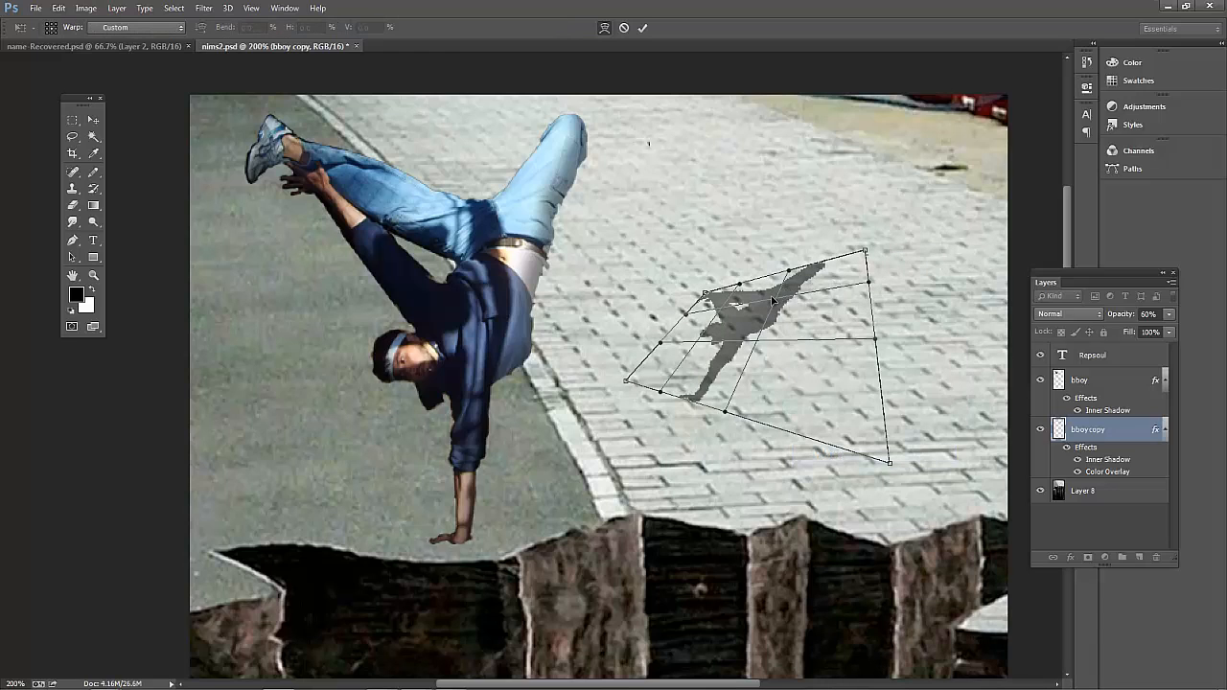
drag(790, 326, 806, 343)
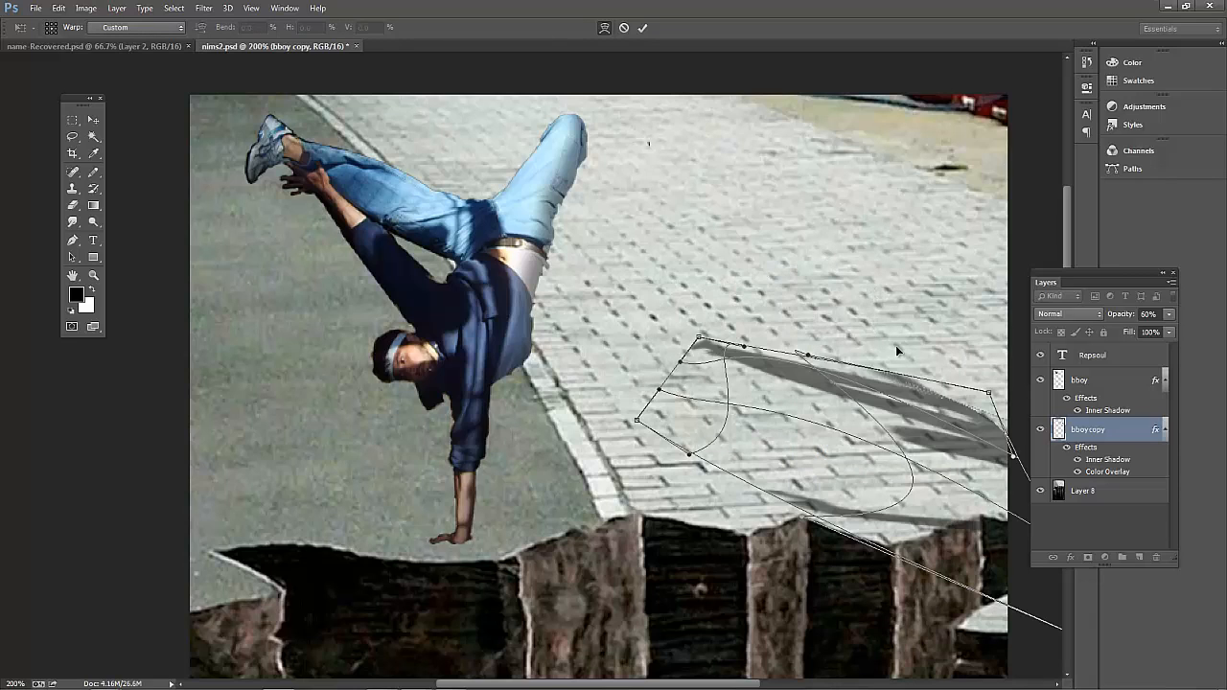
key(ctrl+z)
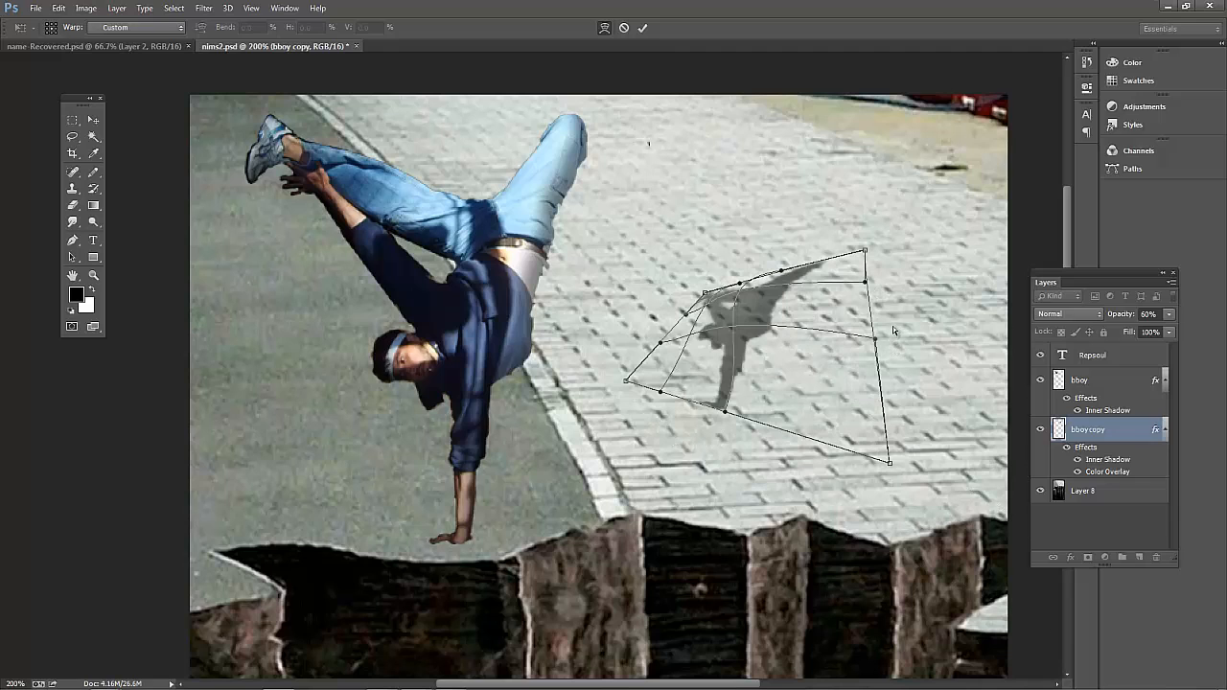
drag(869, 283, 871, 385)
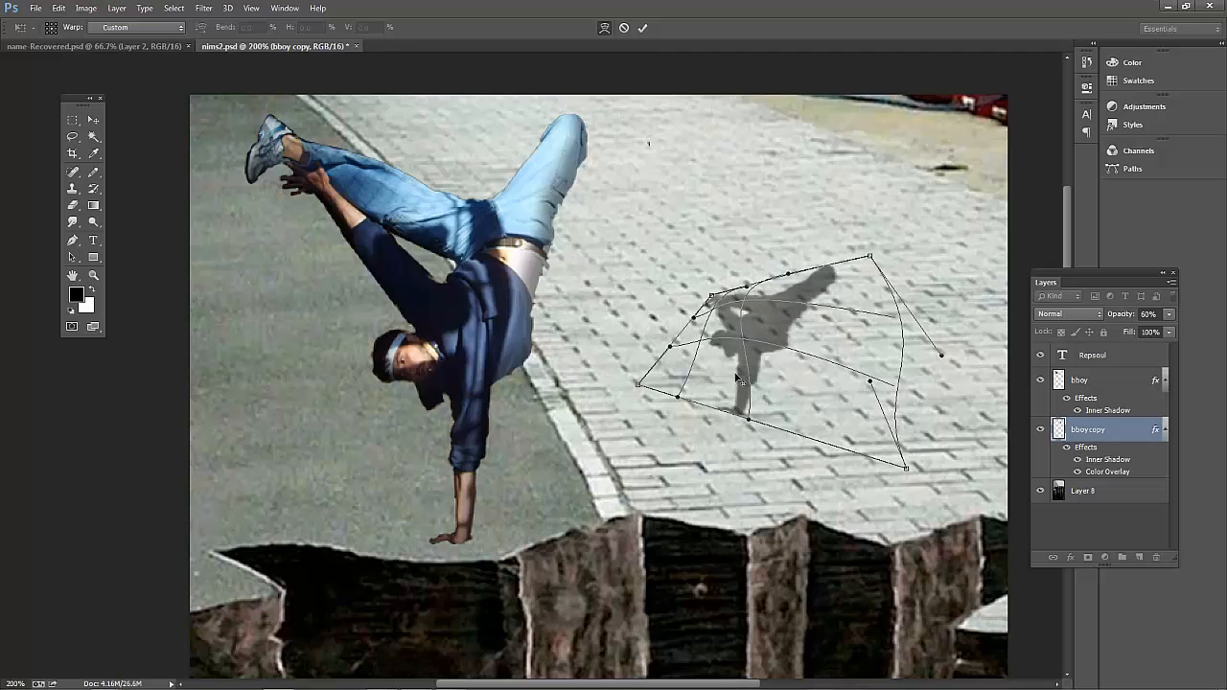
click(93, 121)
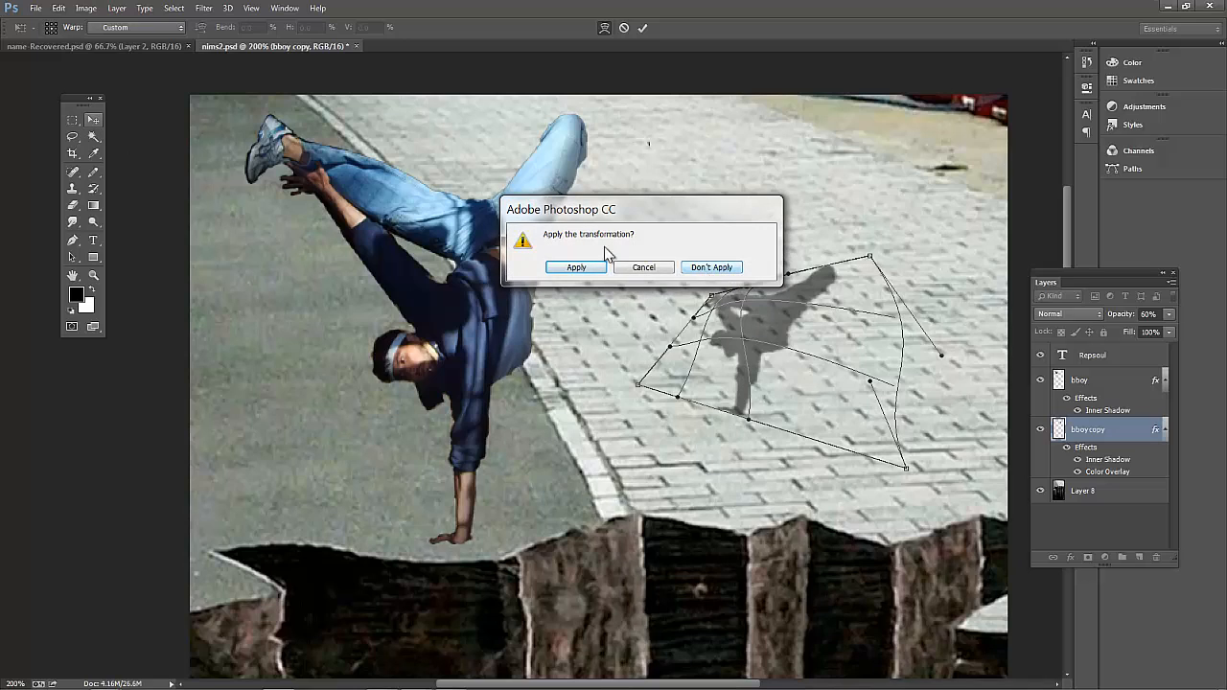
click(710, 267)
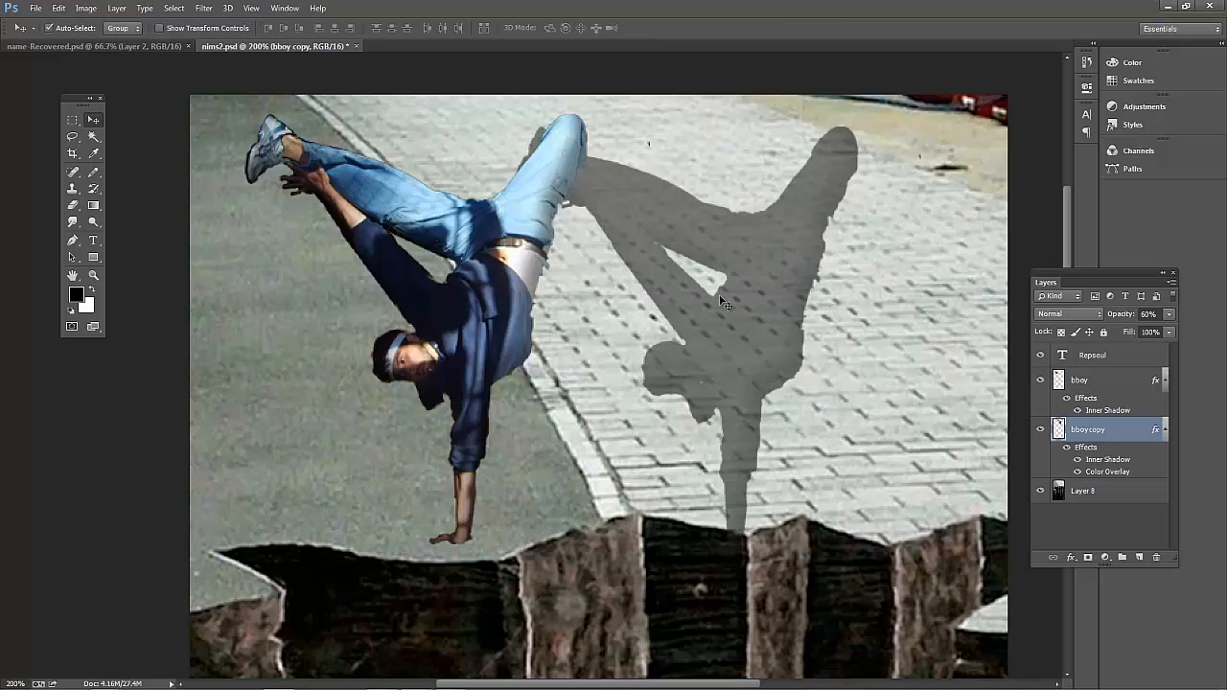
Step: Distort the full-size bboy copy silhouette by pulling both upper corners down to about half its height, with the left one shifted inward
key(ctrl+t)
right_click(750, 303)
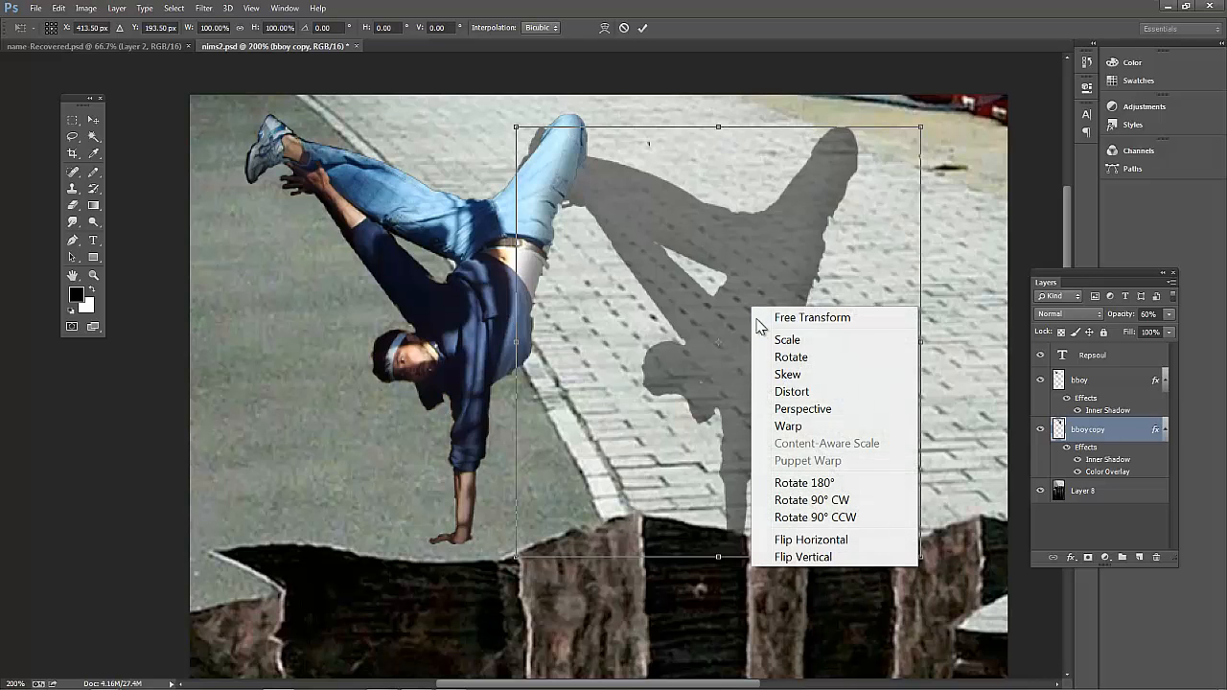
click(791, 393)
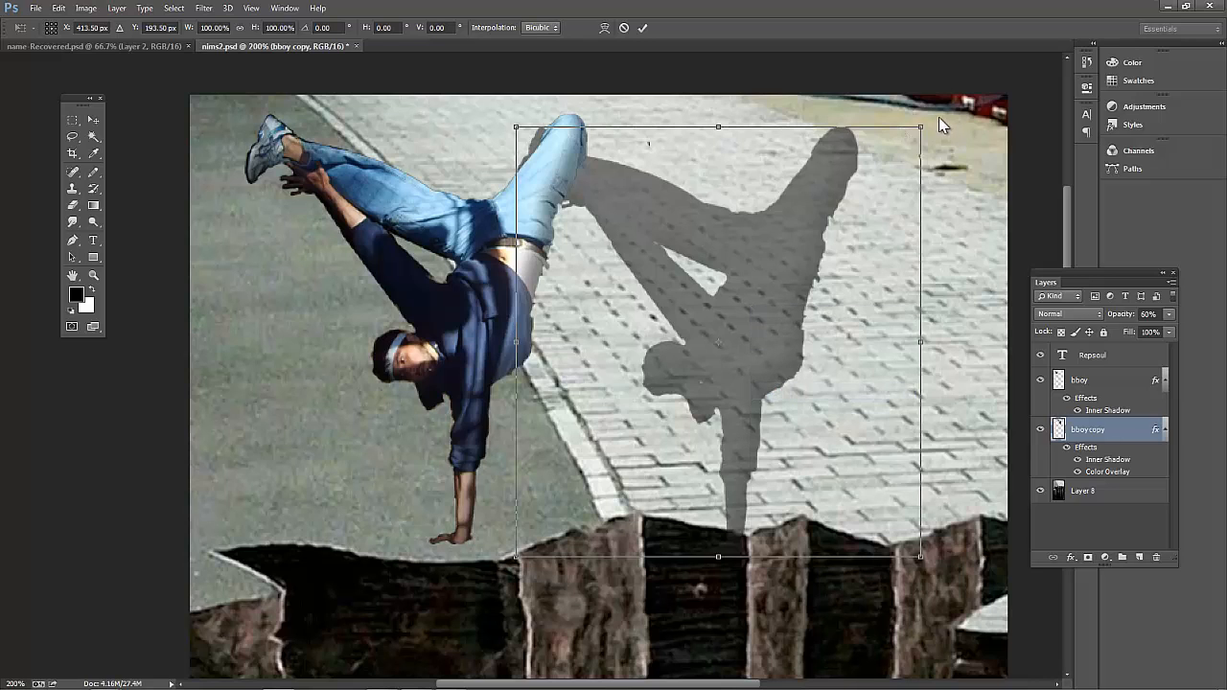
drag(921, 127, 944, 309)
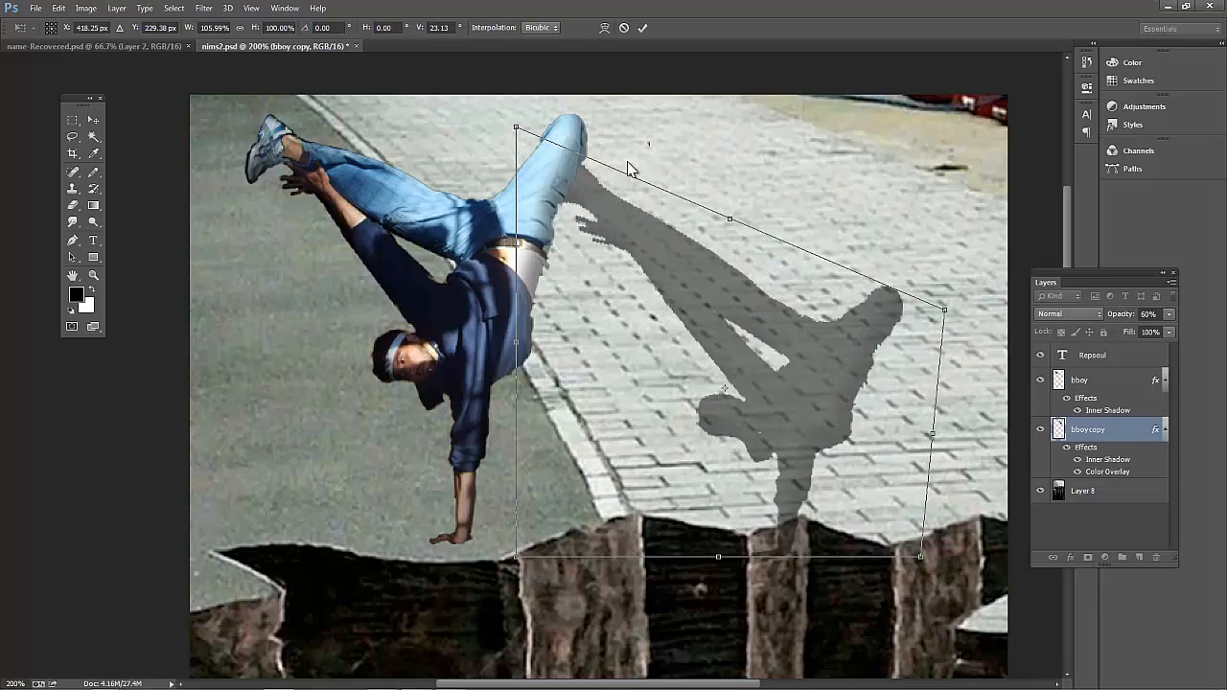
drag(517, 128, 627, 329)
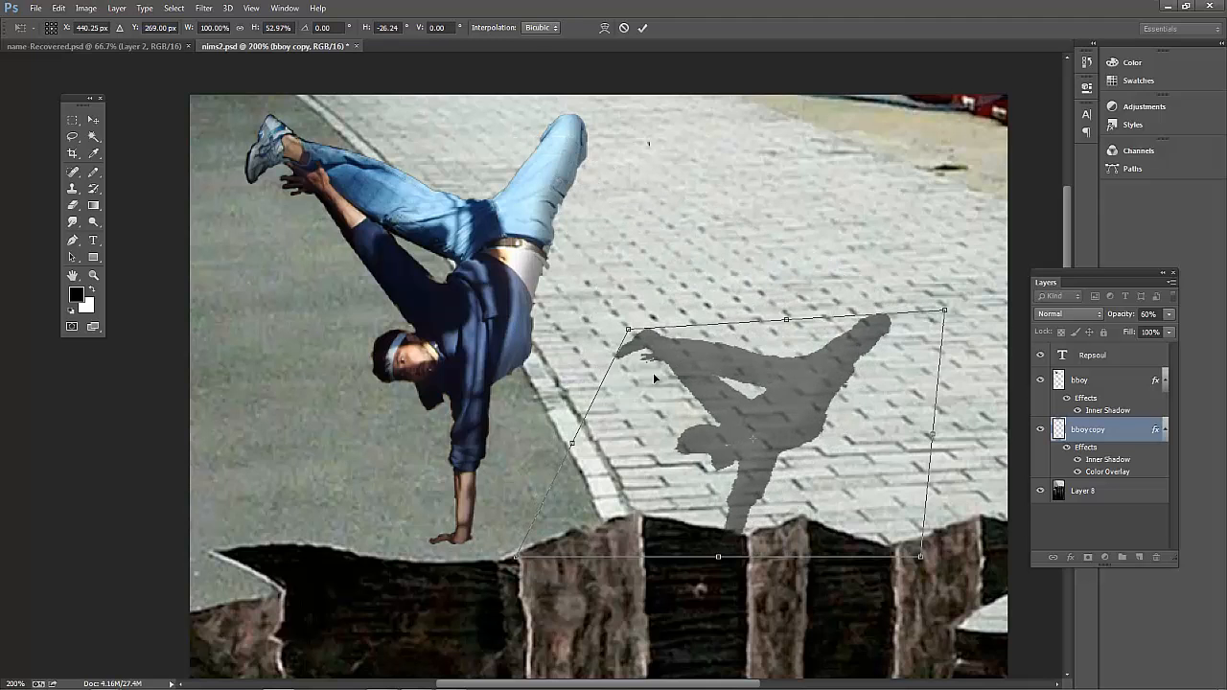
Step: Move the distorted silhouette so its hand meets the dancer's hand, and slant its top to the right by about 35°
drag(673, 450, 416, 435)
drag(686, 299, 804, 329)
drag(680, 382, 679, 373)
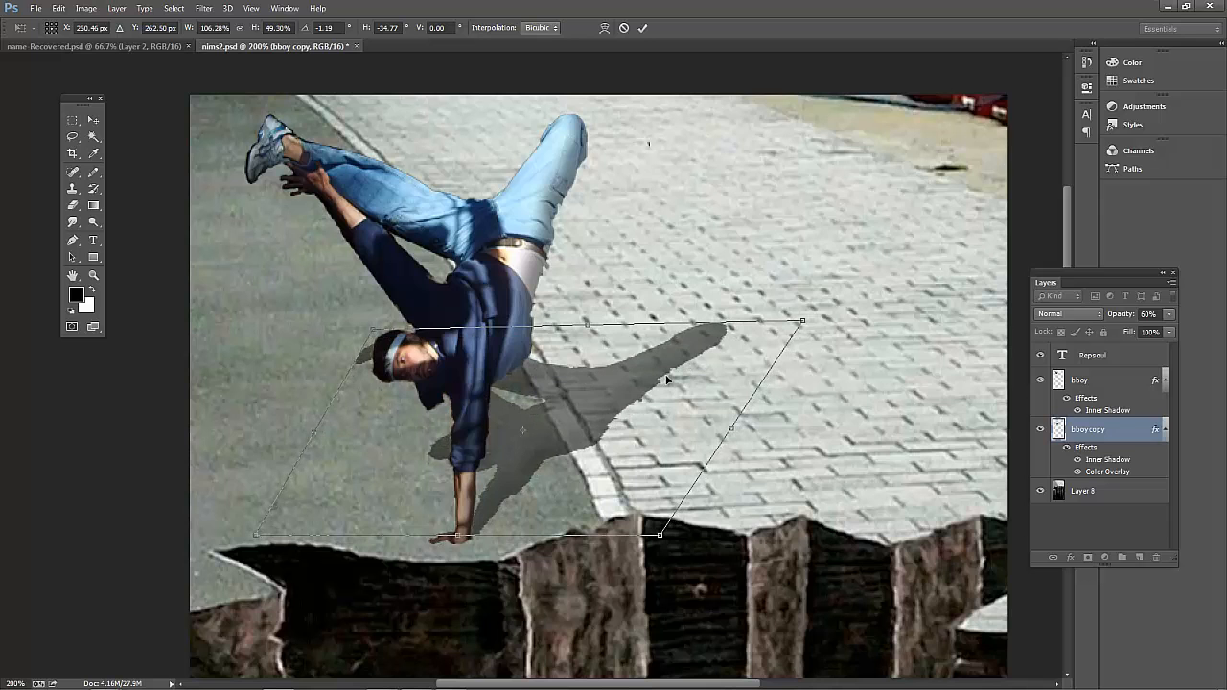
Step: Flatten the cast shadow to about 33.5% height, keeping its base at the dancer's hand
key(ctrl+minus)
key(ctrl+minus)
key(ctrl+minus)
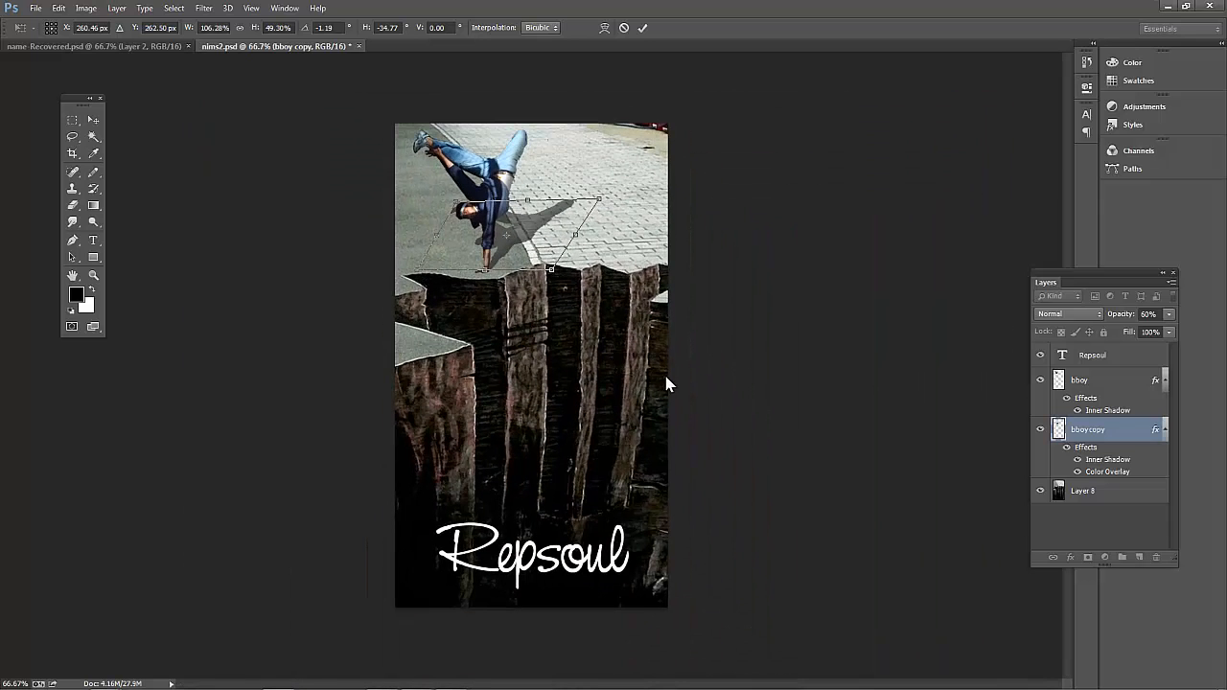
key(ctrl+plus)
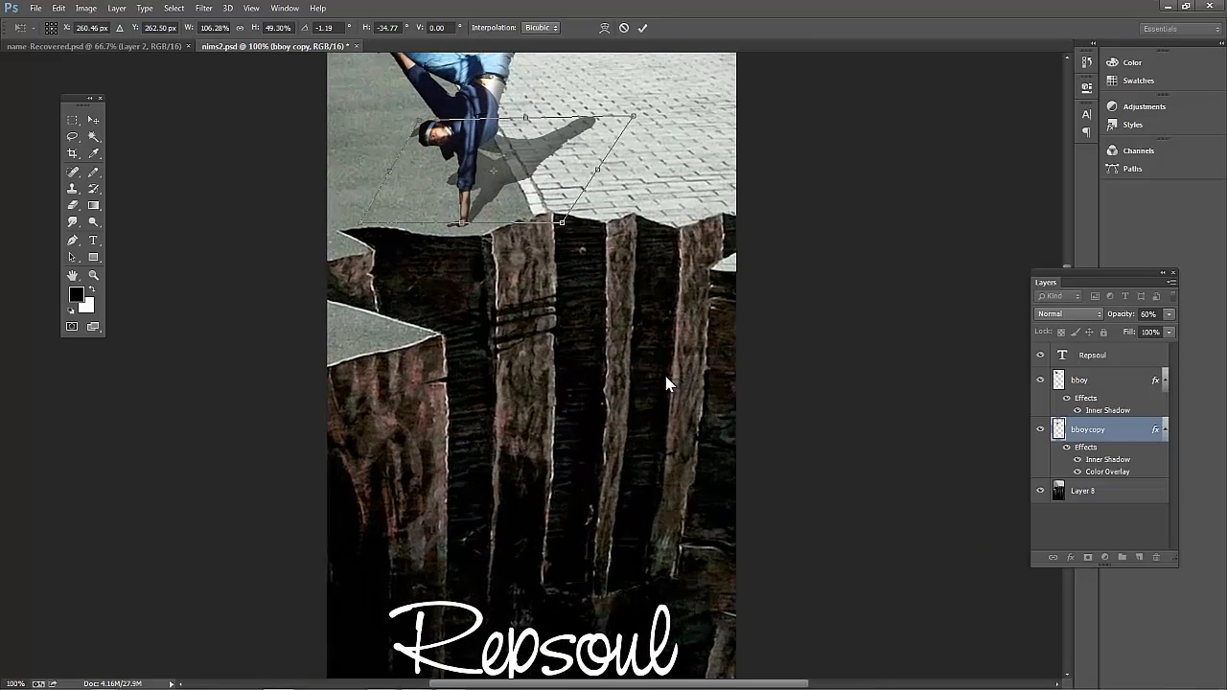
scroll(668, 383, up, 2)
right_click(539, 230)
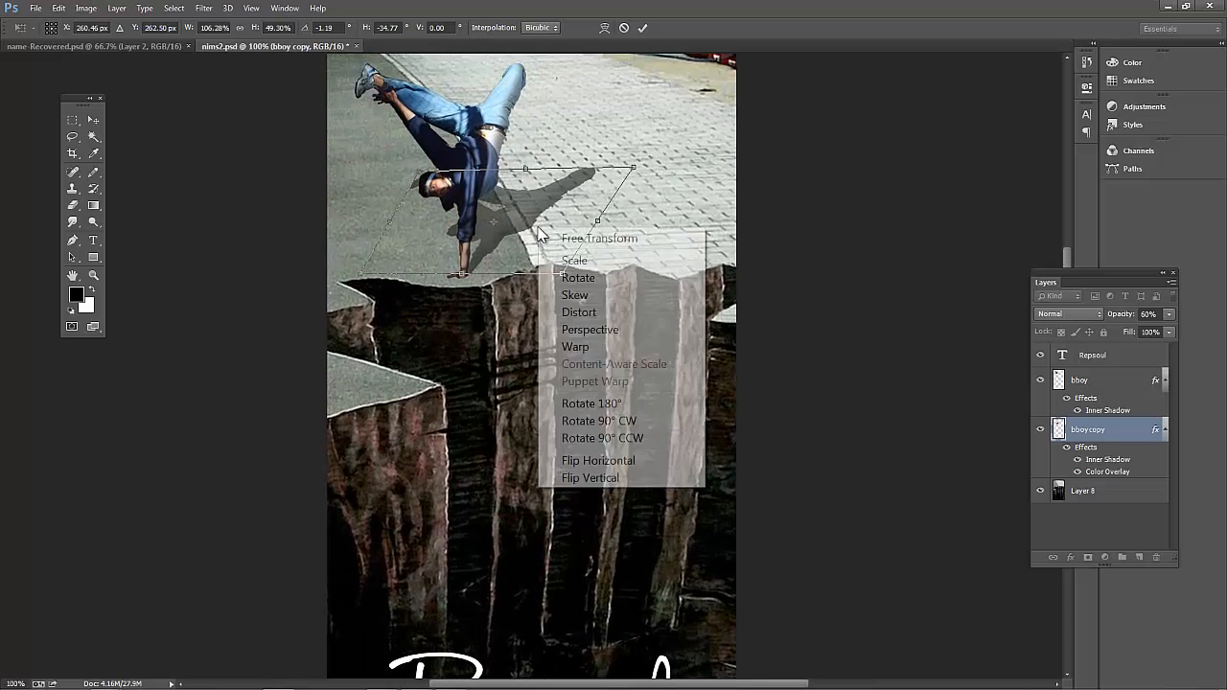
click(586, 277)
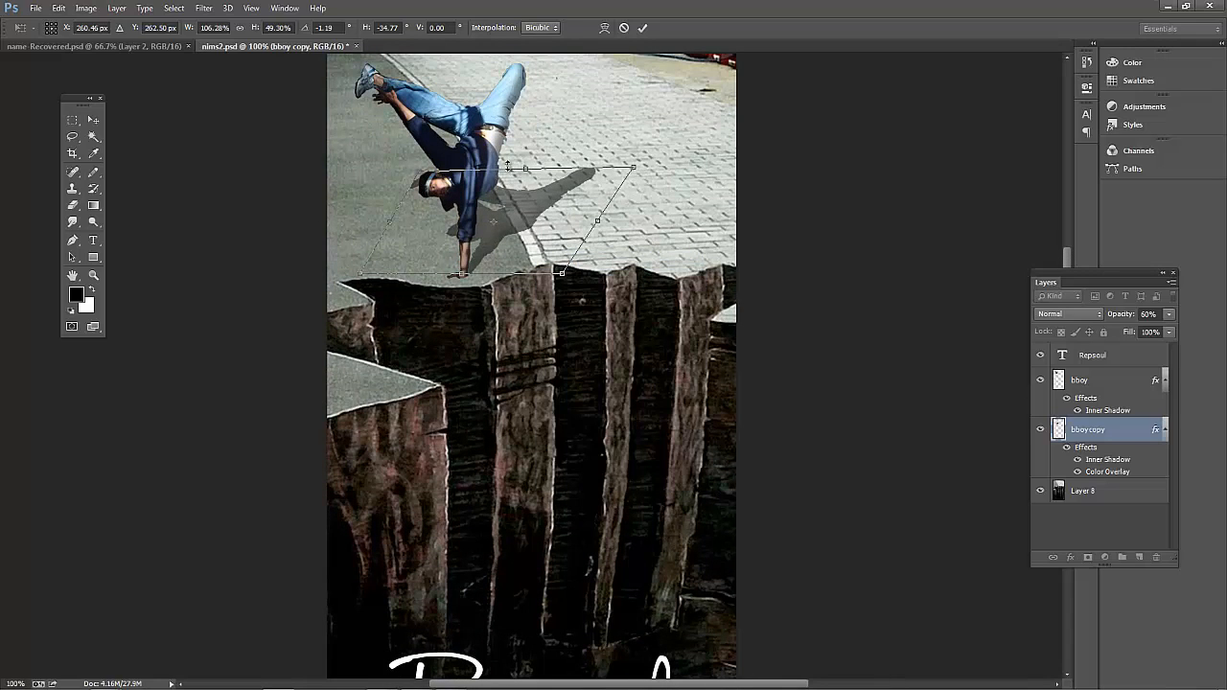
drag(524, 170, 516, 203)
Step: Skew the cast shadow's slant to about -19°, apply the transformation, and compare the poster with the shadow hidden and shown
right_click(520, 216)
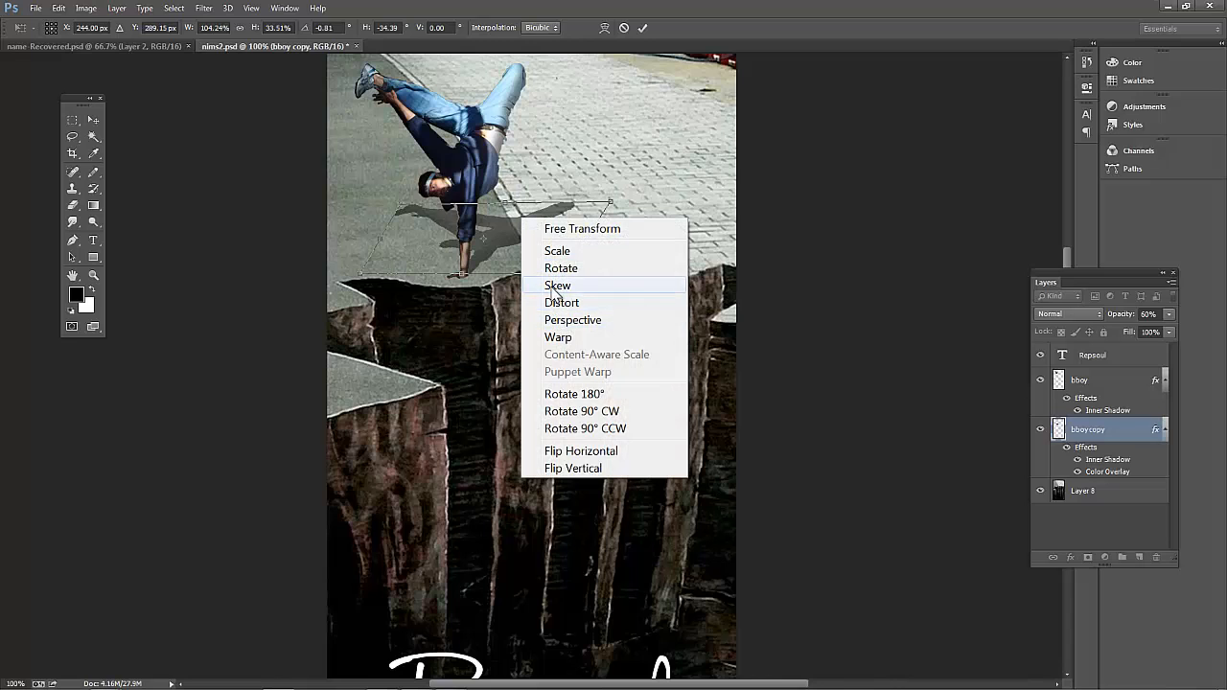
click(556, 286)
drag(535, 205, 511, 204)
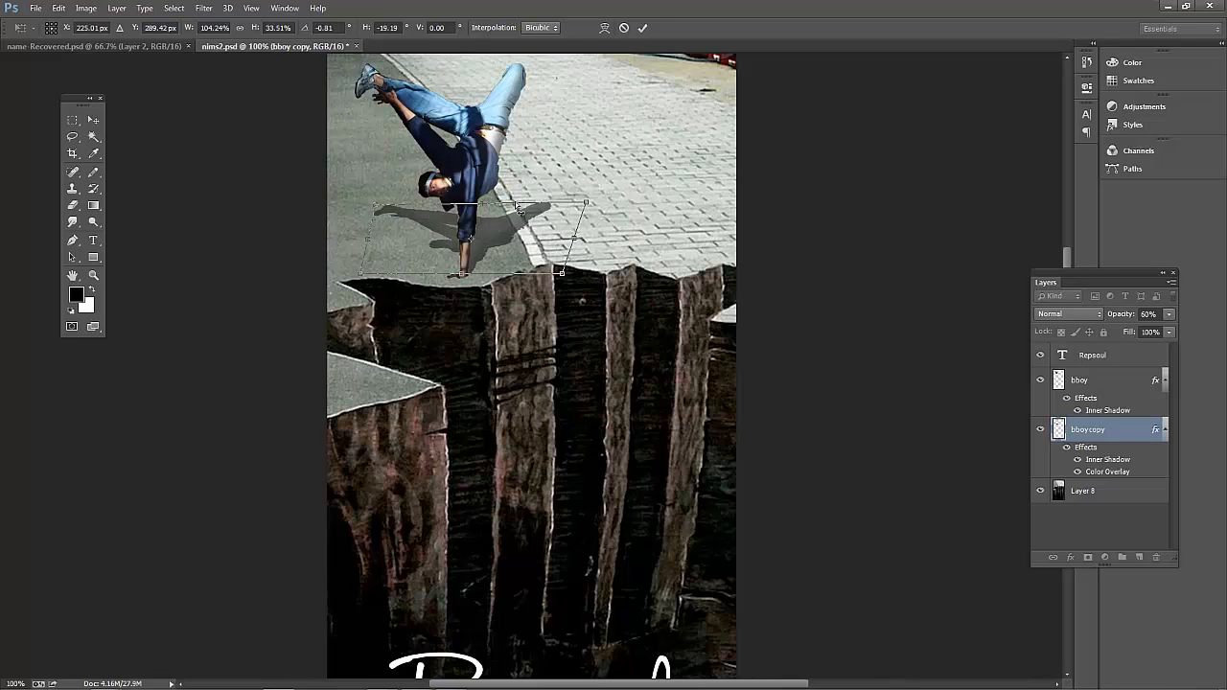
click(95, 122)
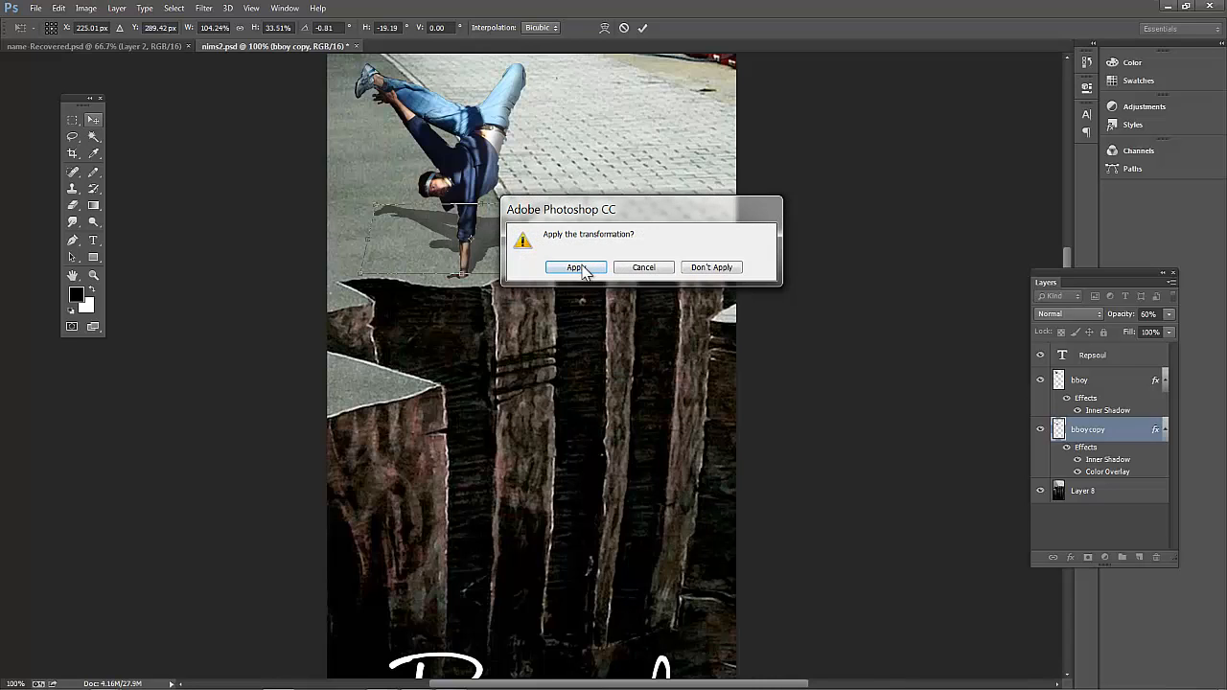
click(575, 267)
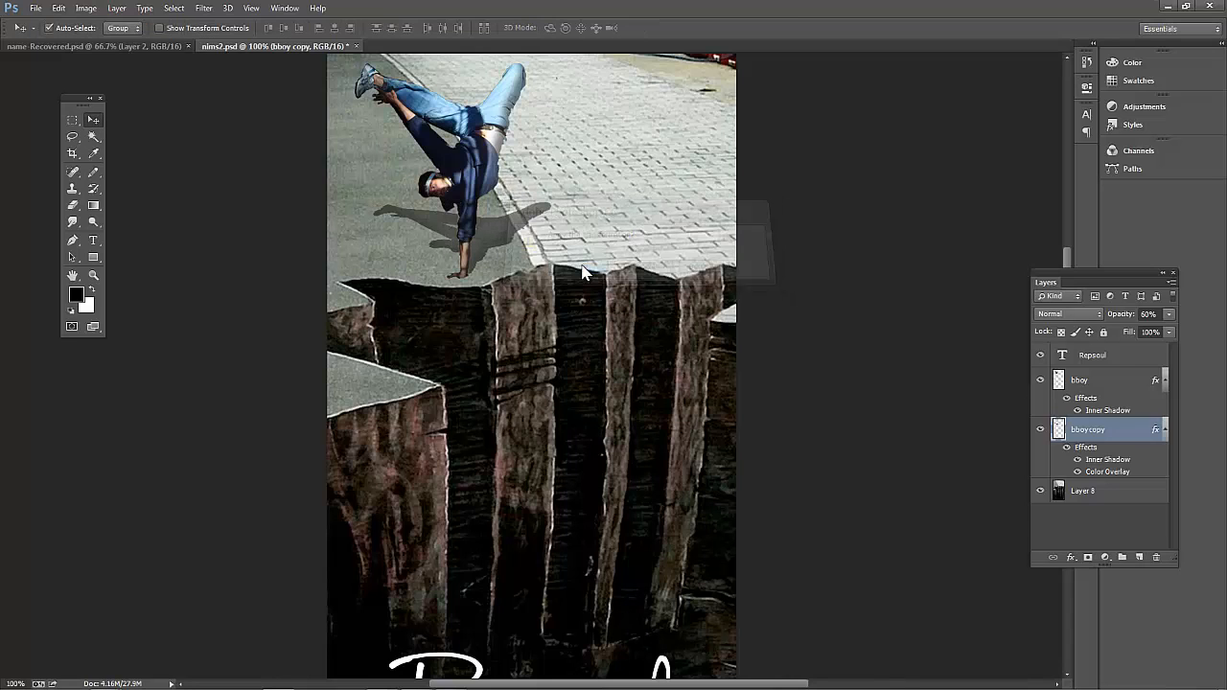
click(1042, 430)
click(1042, 431)
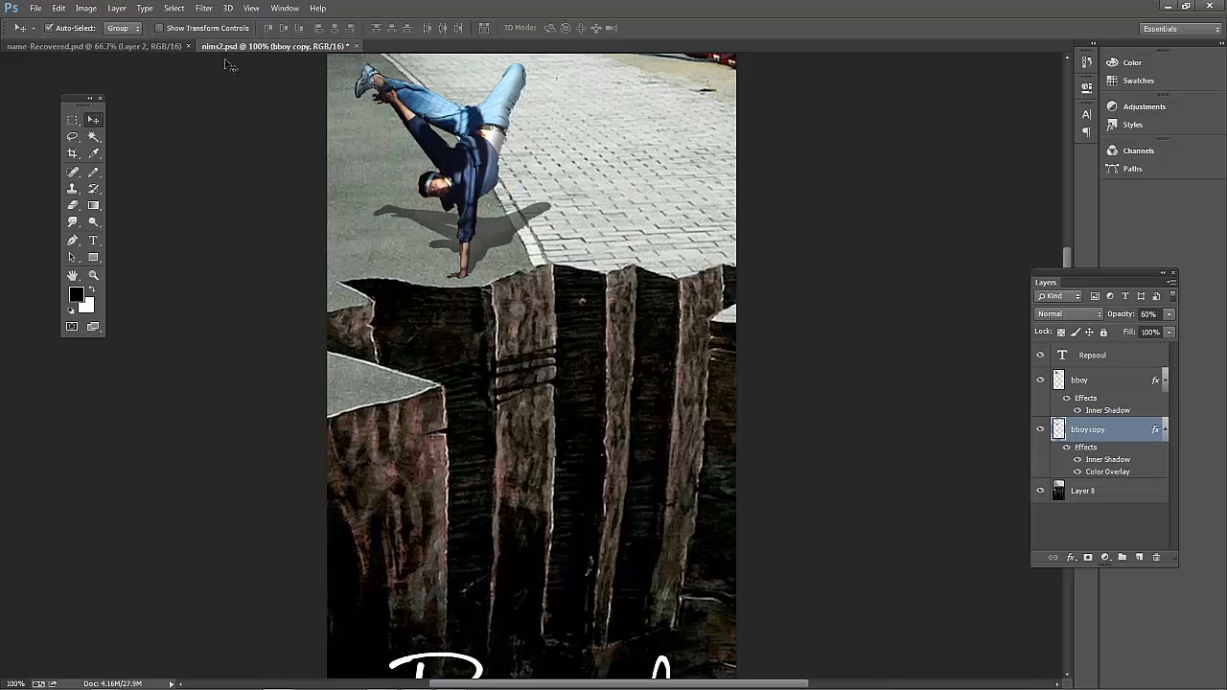
Step: Open a Box Blur for the bboy copy shadow layer and compare the shadow with the blur preview off and on
click(201, 10)
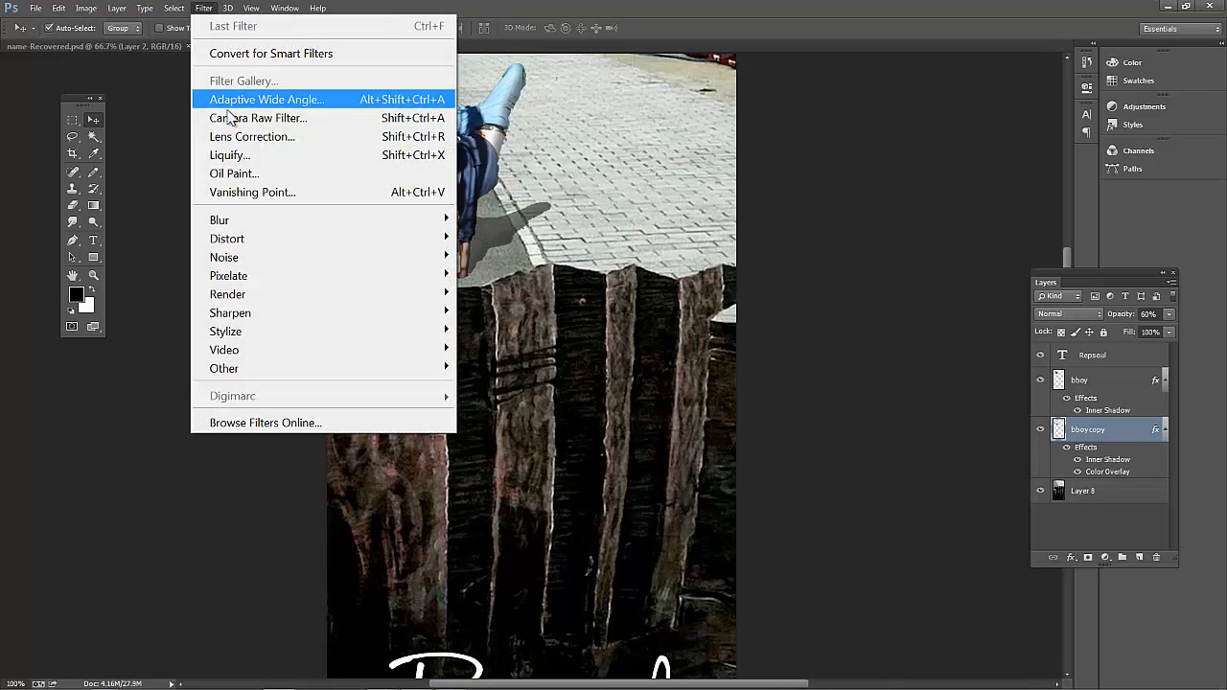
mouse_move(238, 222)
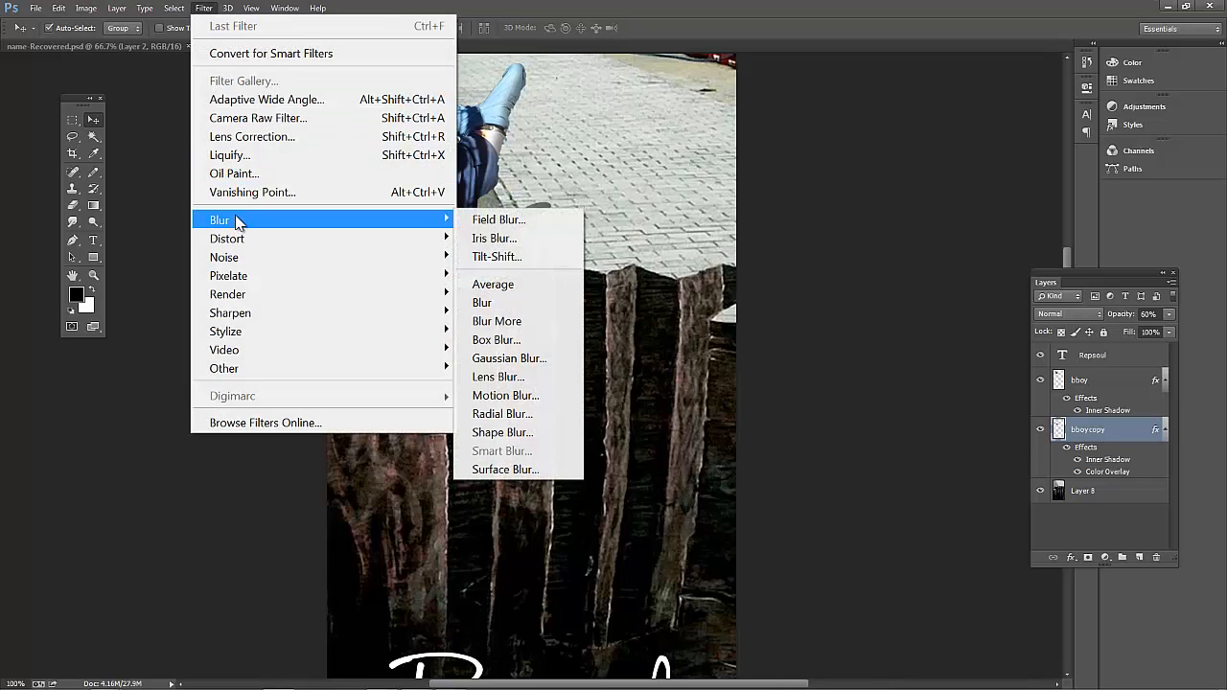
click(496, 340)
drag(586, 168, 760, 186)
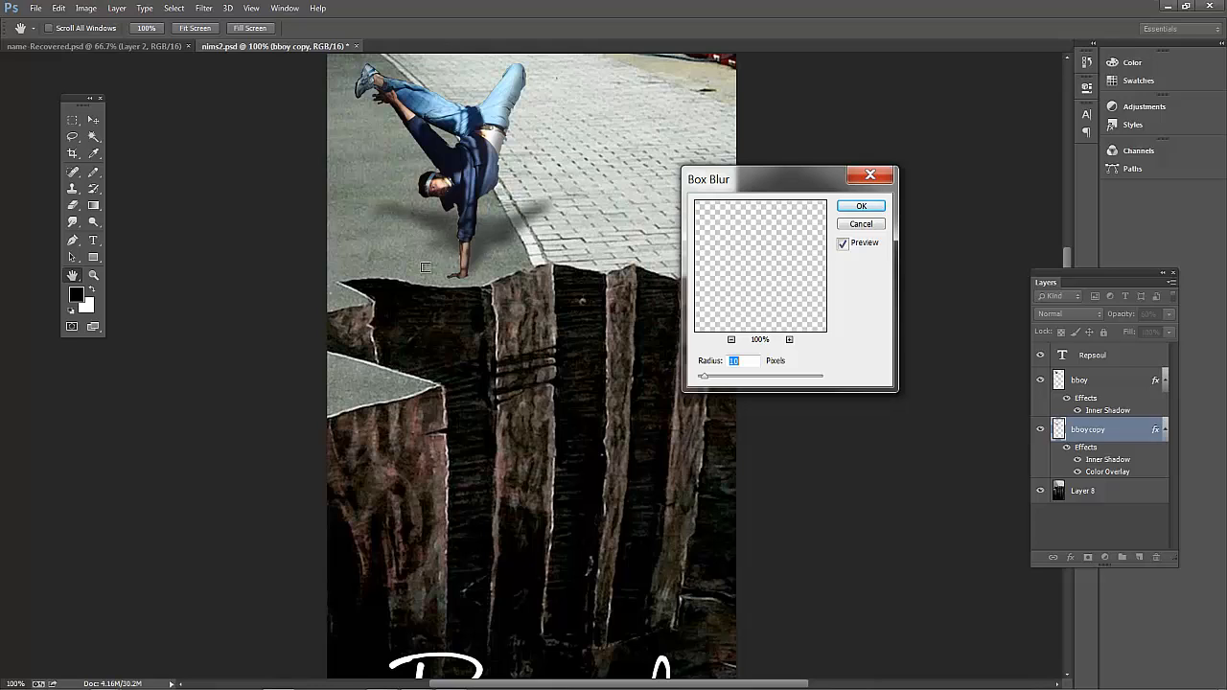
click(842, 246)
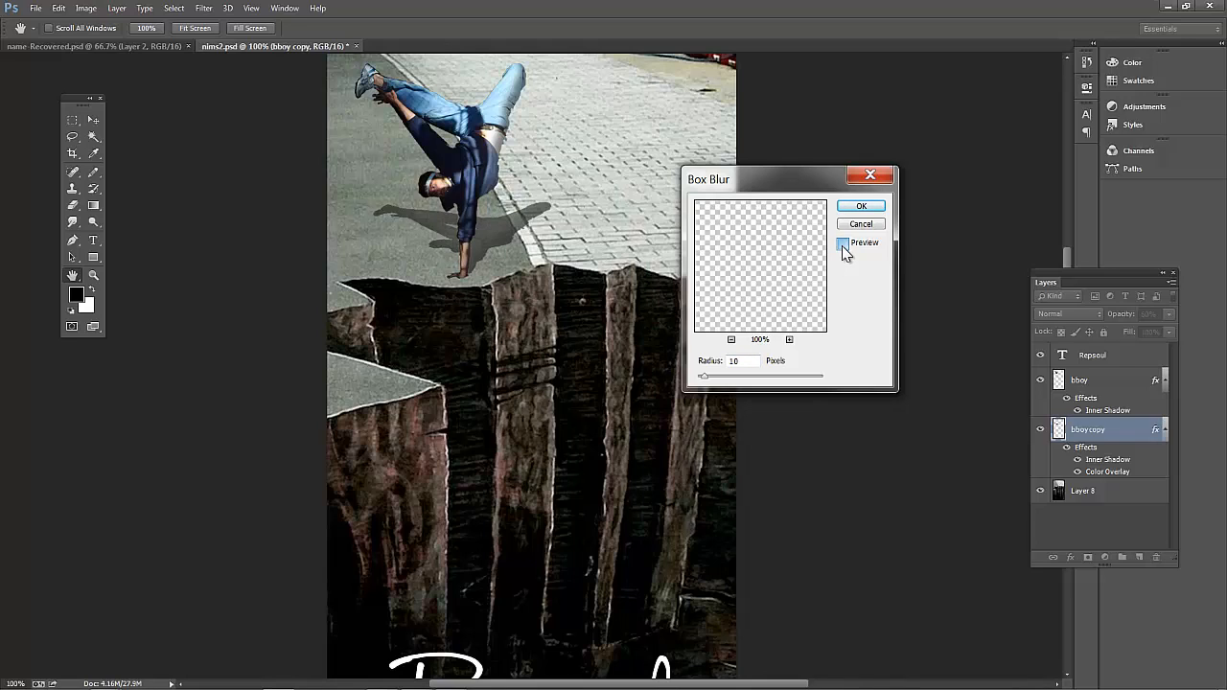
click(842, 246)
click(843, 246)
click(842, 246)
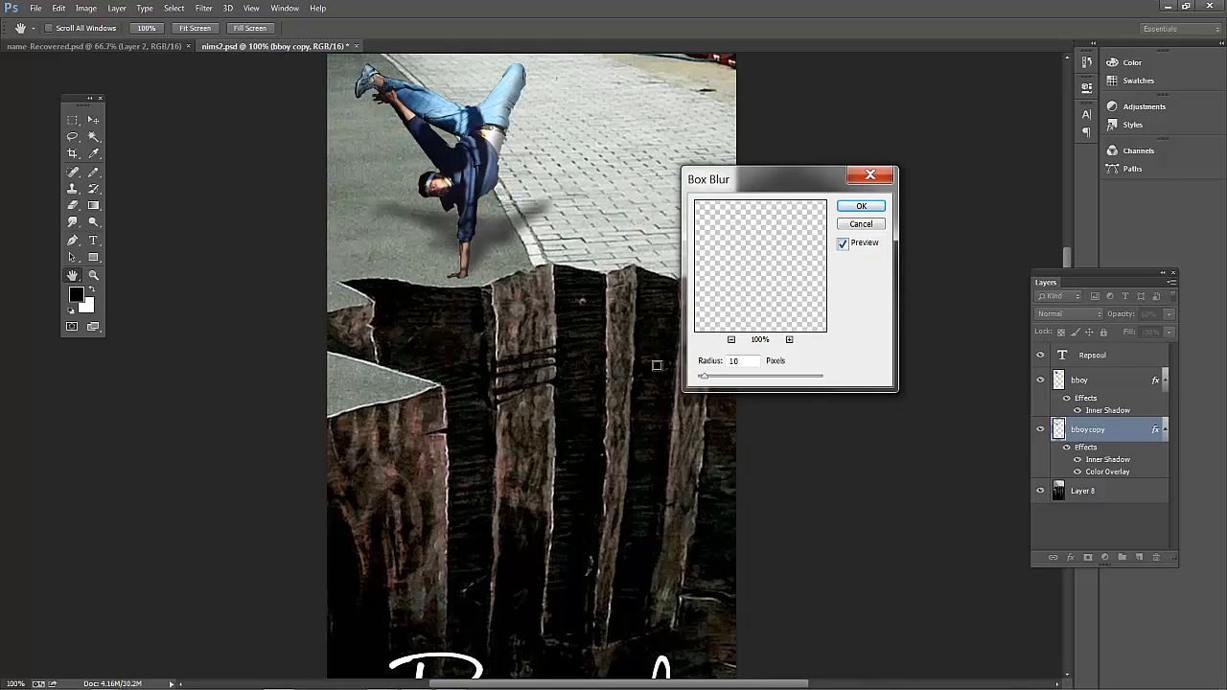
Step: Set the Box Blur radius to 7 pixels, compare the shadow with and without the preview, and apply the blur
click(702, 376)
drag(706, 381, 696, 380)
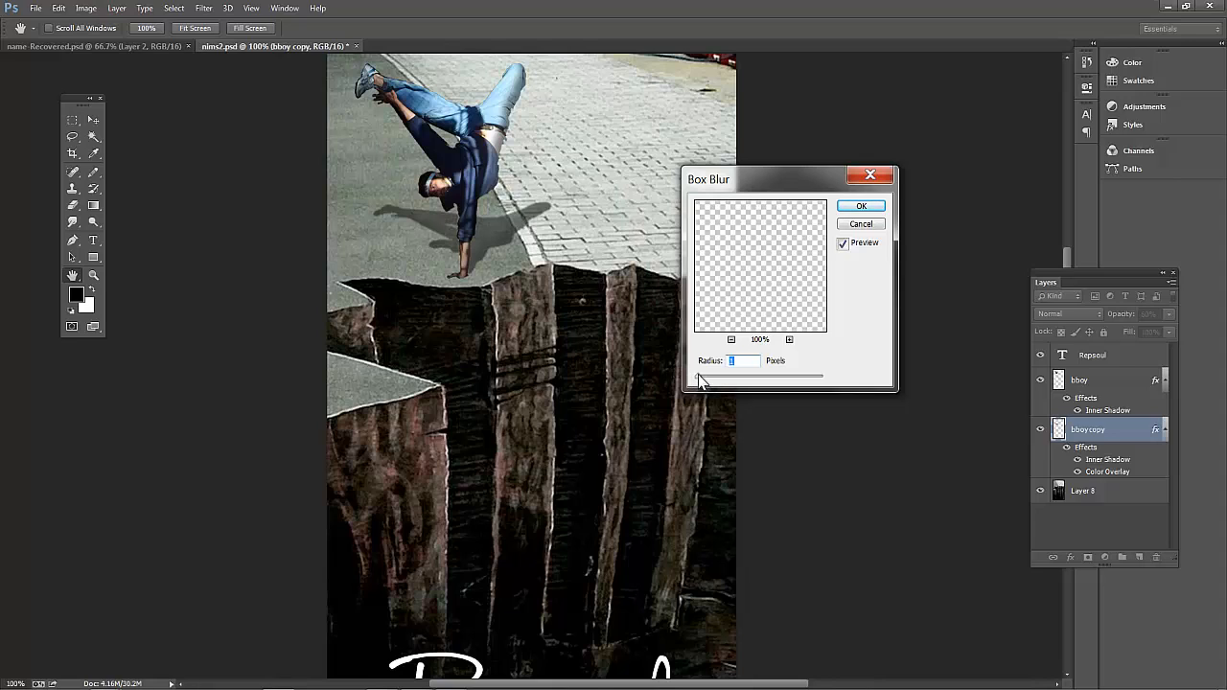
text(3)
drag(700, 374, 703, 375)
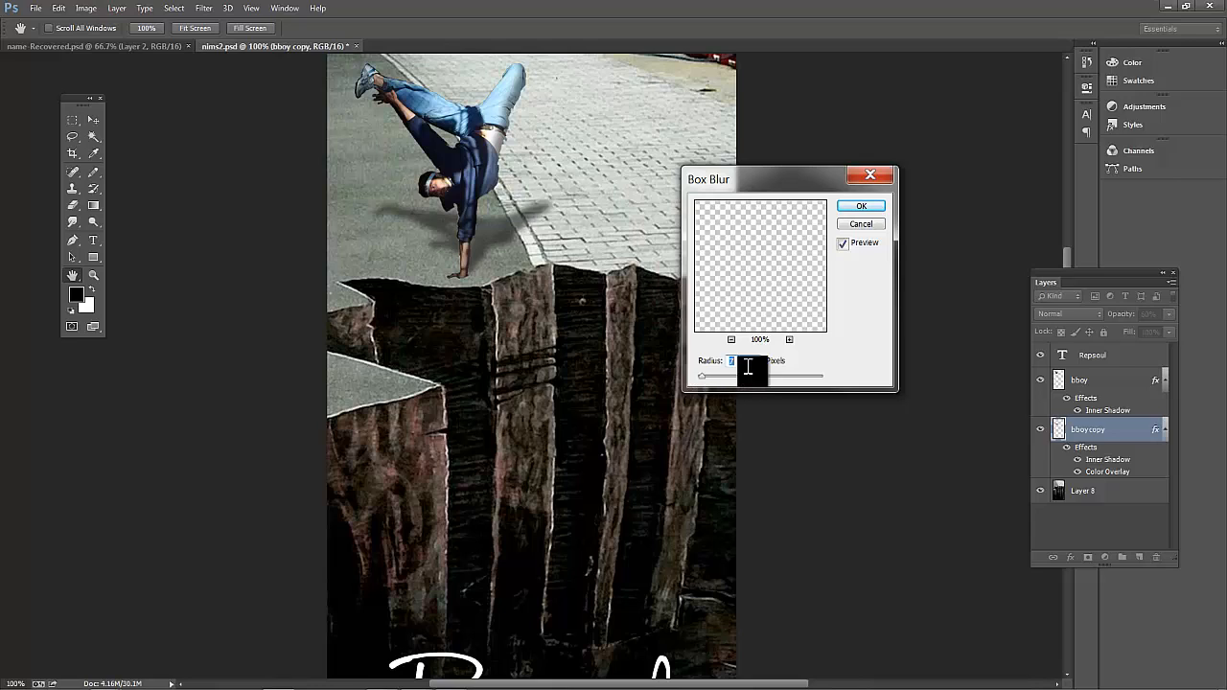
click(842, 247)
click(842, 247)
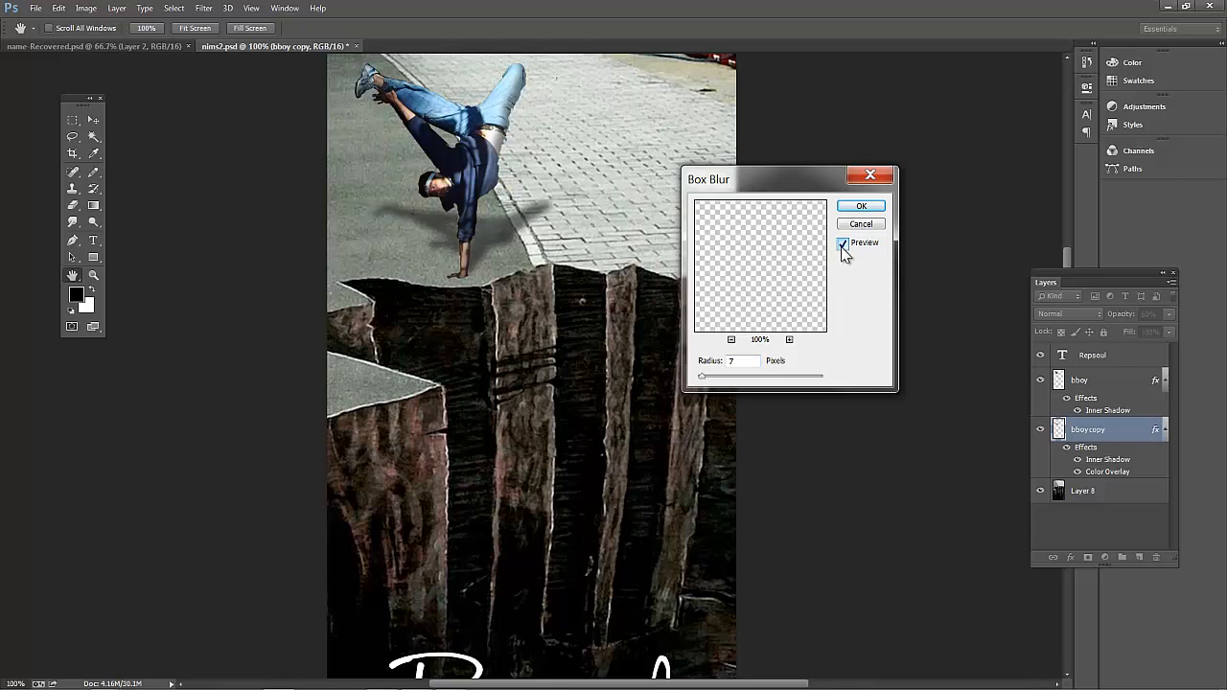
click(843, 246)
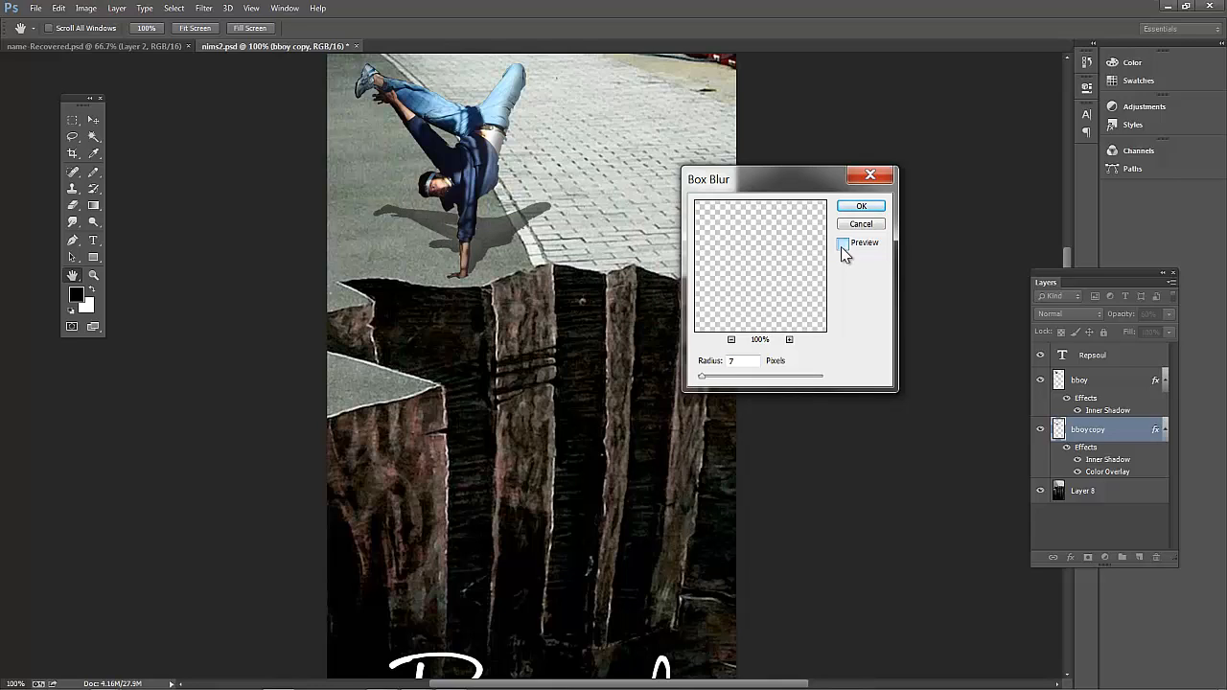
click(842, 245)
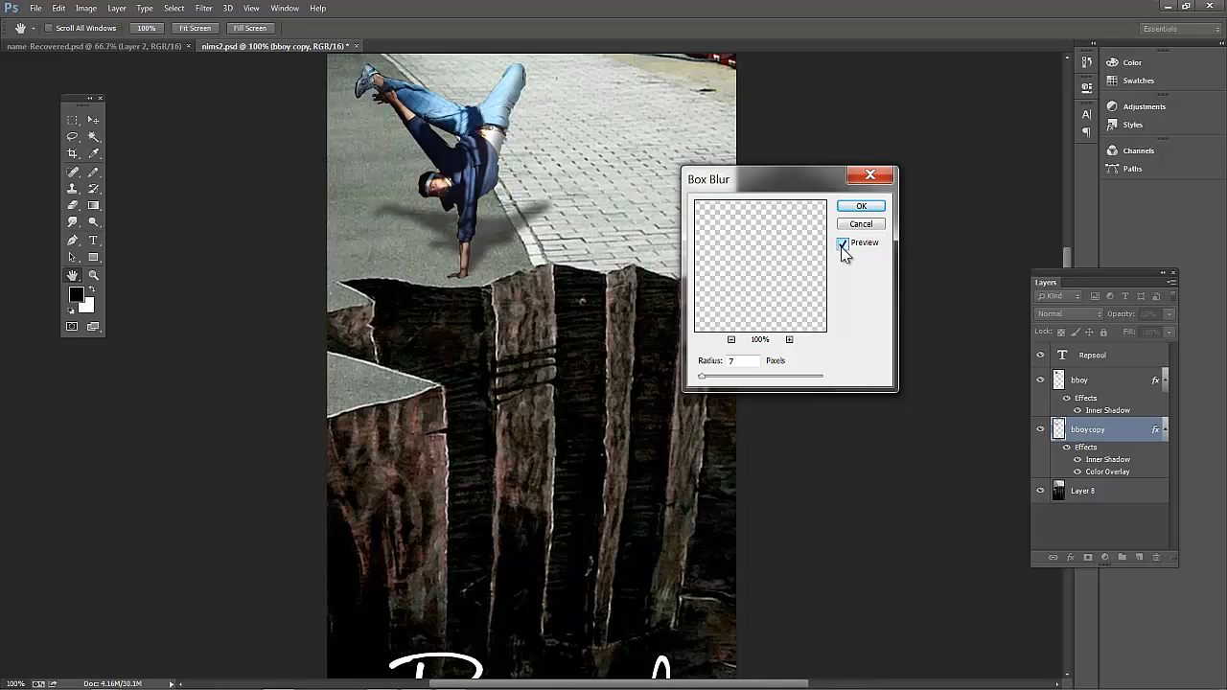
click(861, 206)
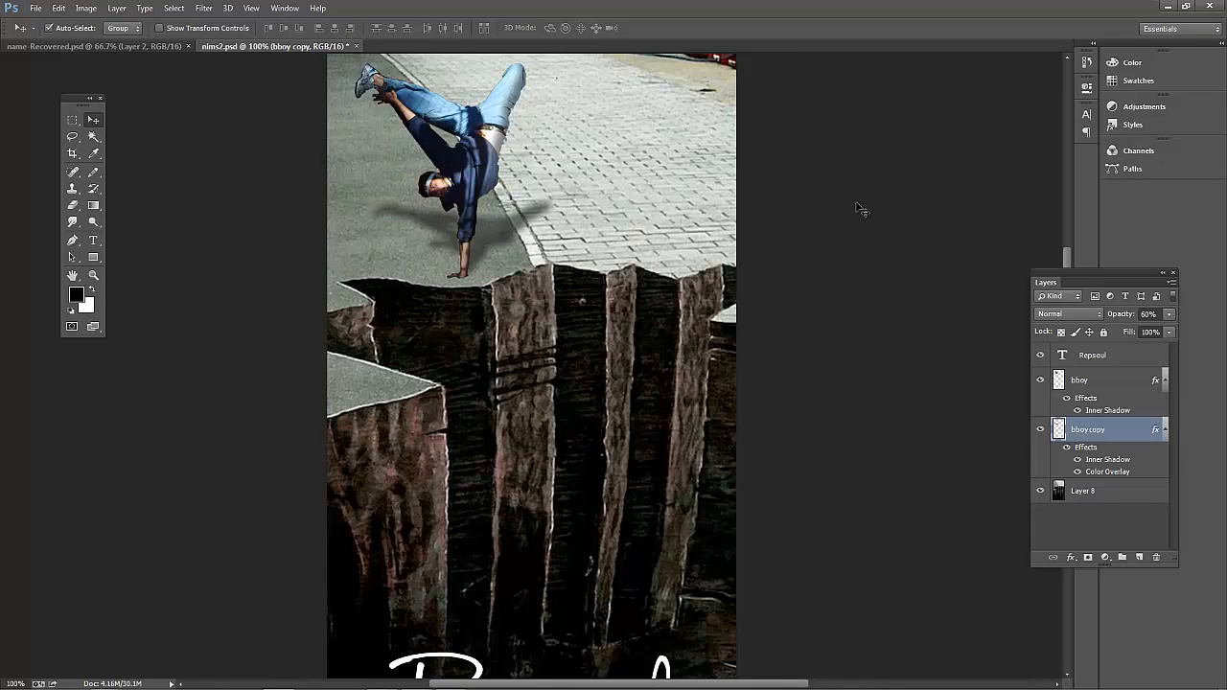
Step: Lower the bboy copy shadow layer's opacity to 40% and deselect the layer to judge the shadow on the poster
scroll(861, 209, up, 5)
scroll(862, 209, down, 3)
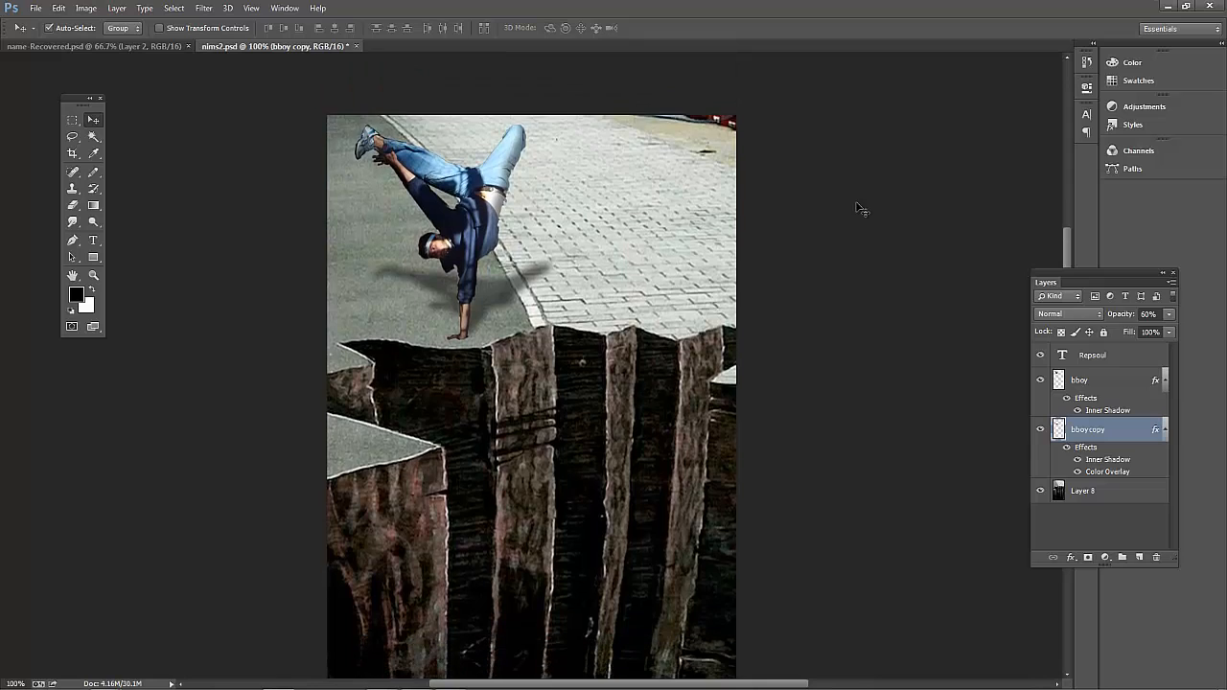
click(1167, 314)
drag(1140, 329, 1134, 330)
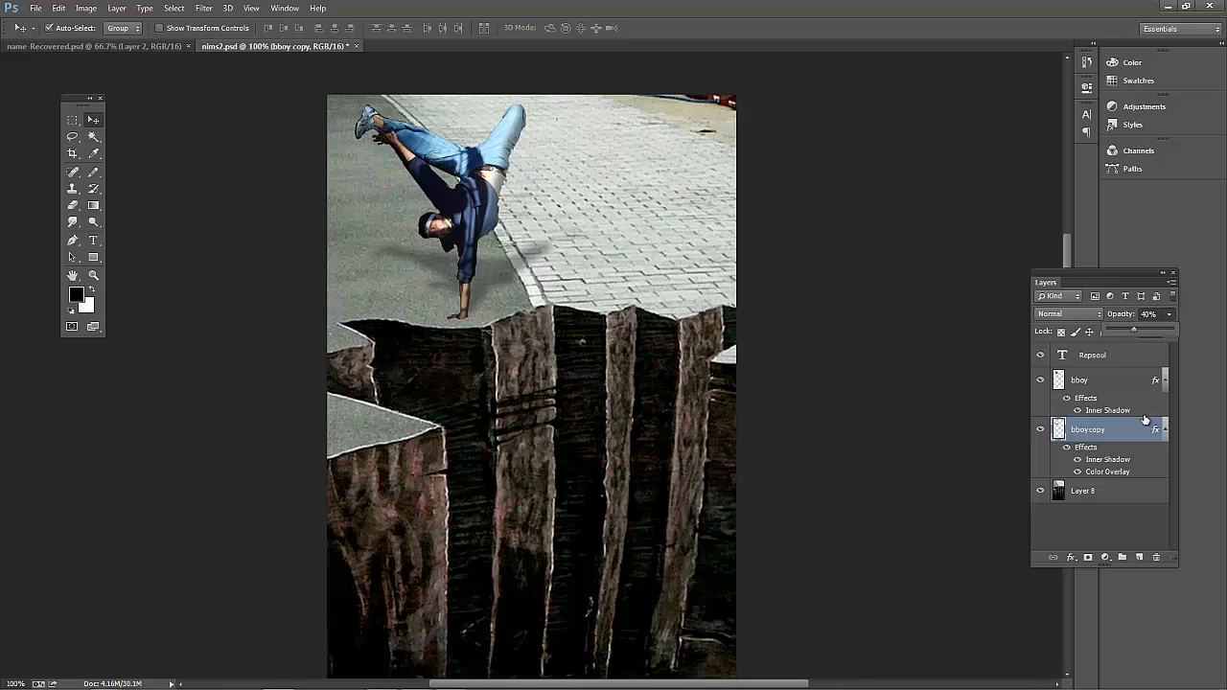
click(1144, 514)
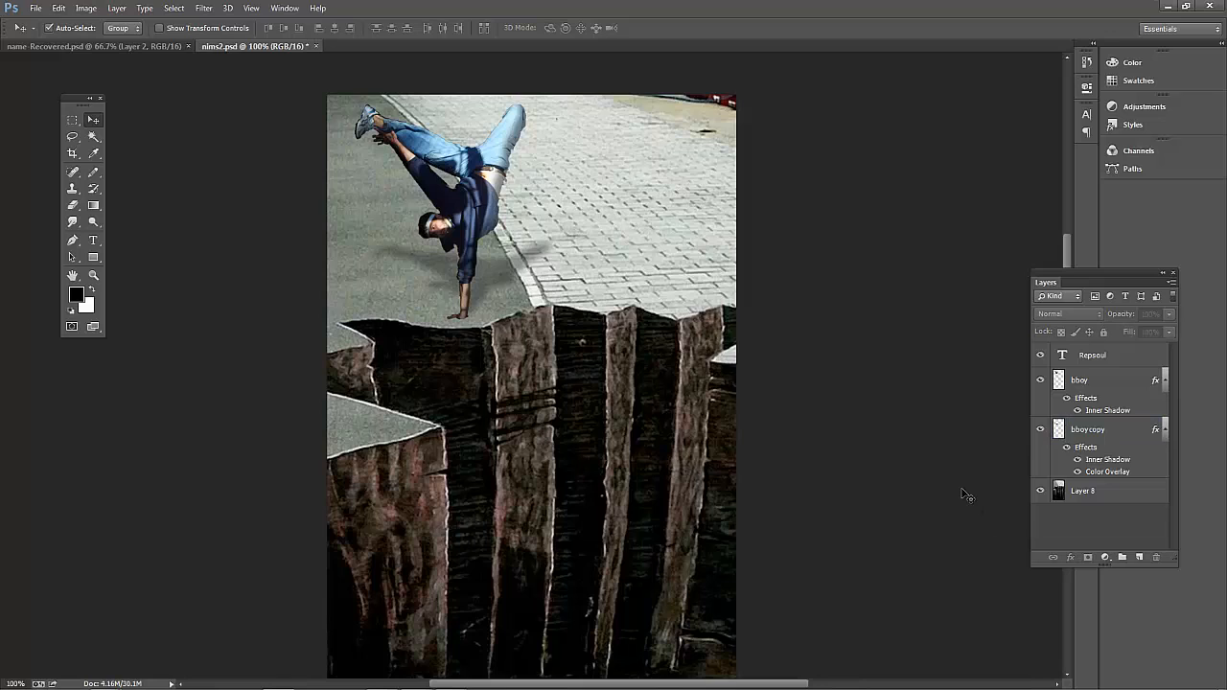
scroll(967, 495, down, 2)
scroll(967, 495, up, 1)
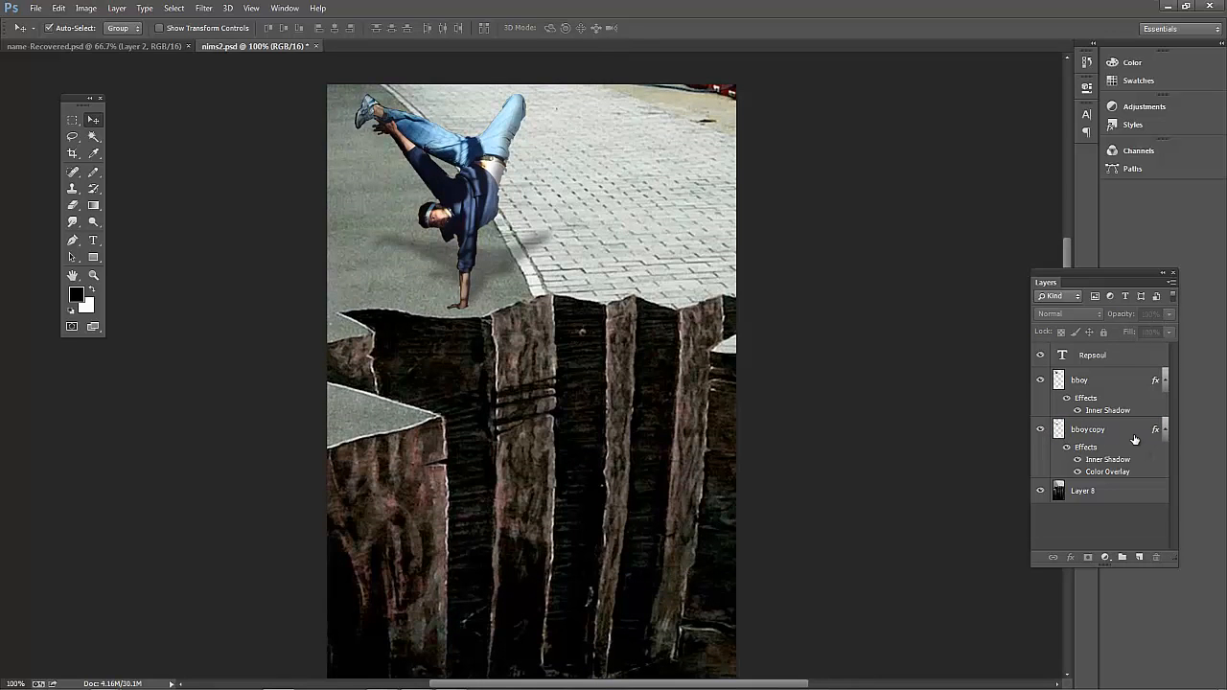
Step: Reduce the bboy copy shadow layer's opacity to 33%, deselect the layer, and view the whole poster
click(1134, 438)
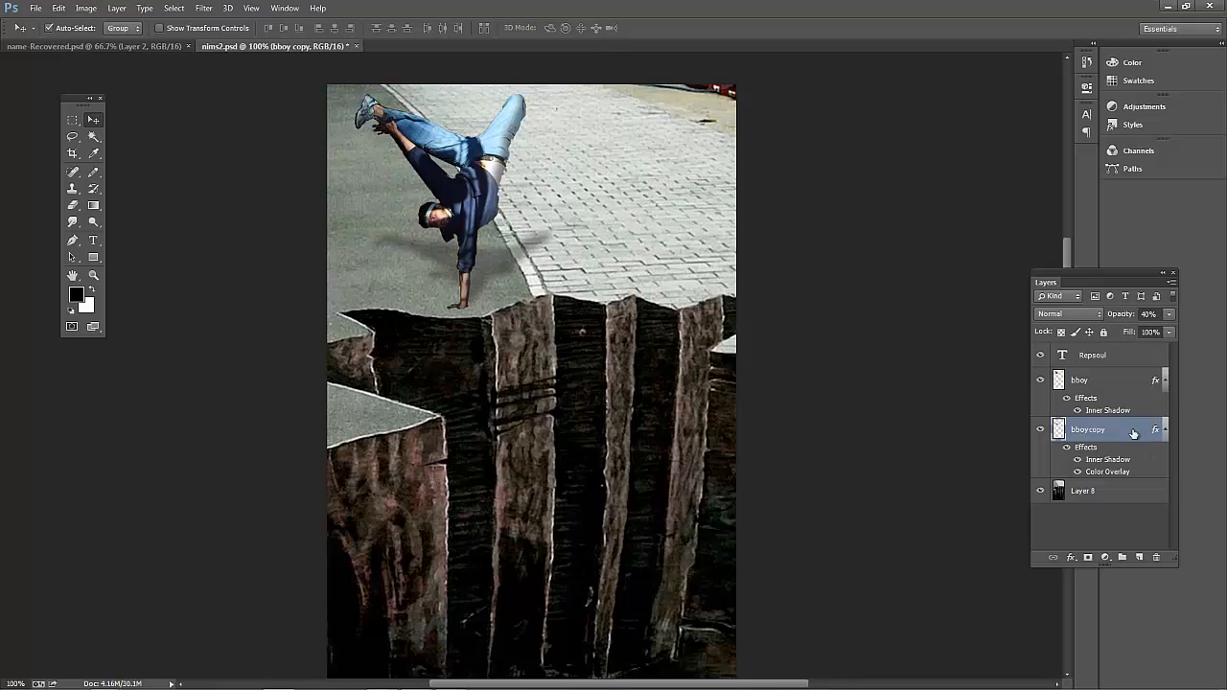
click(1169, 315)
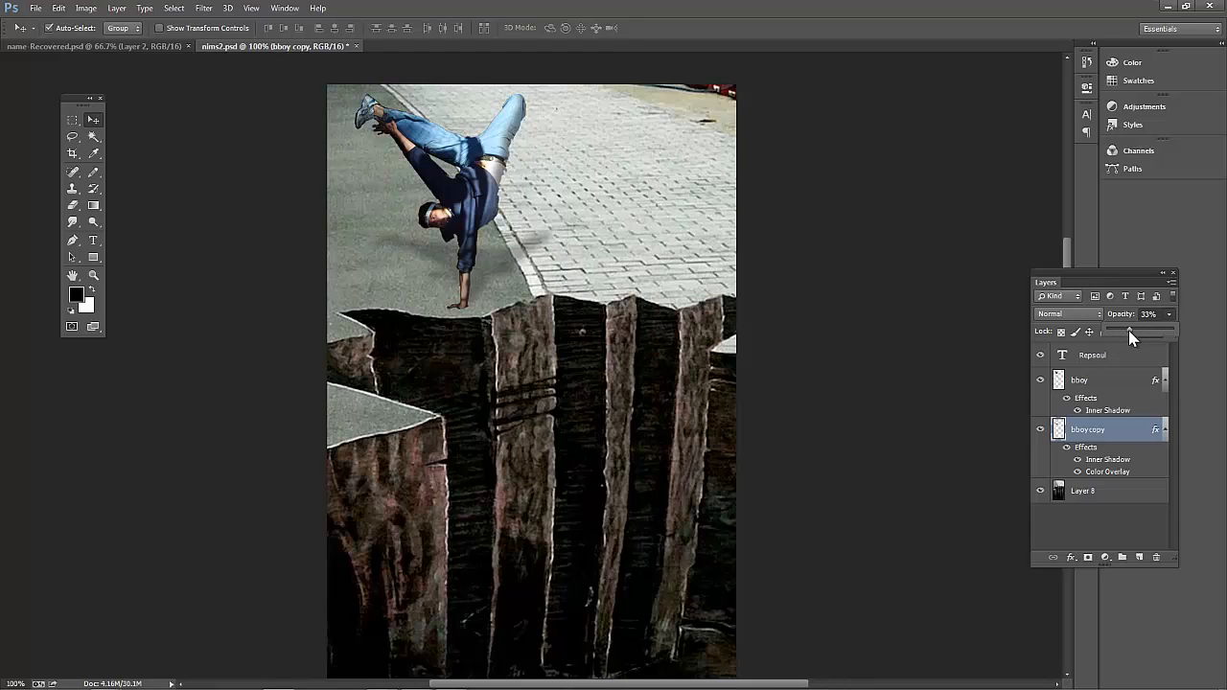
click(937, 367)
click(938, 367)
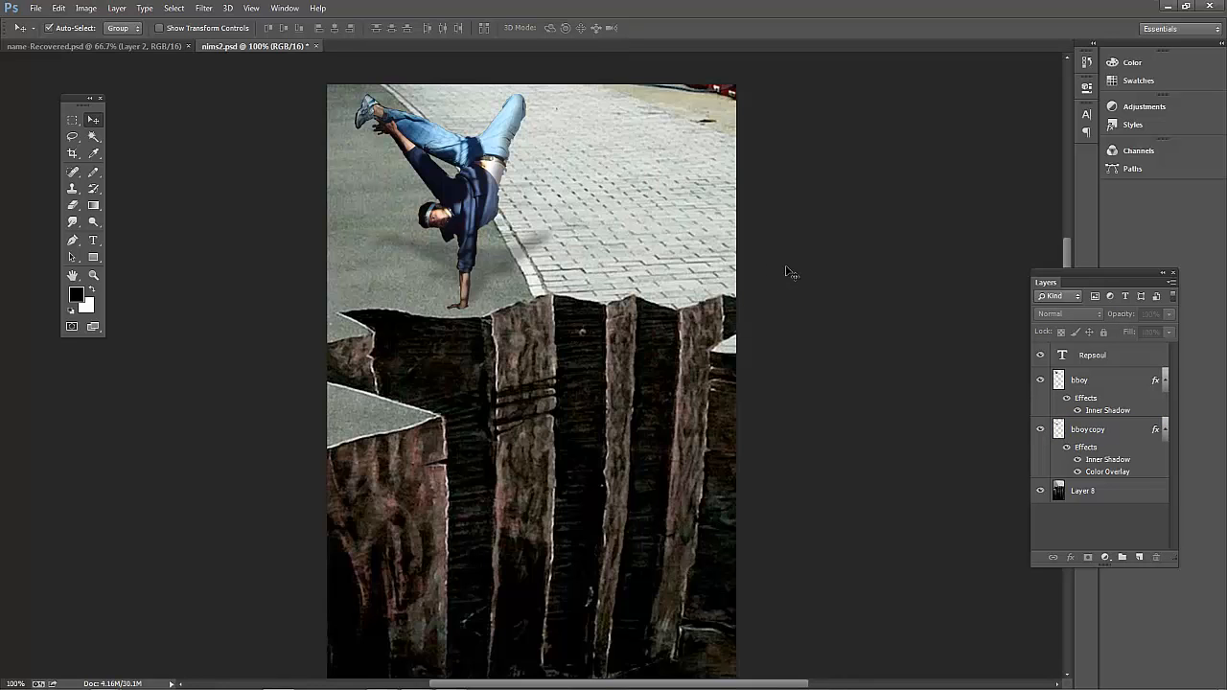
key(ctrl+minus)
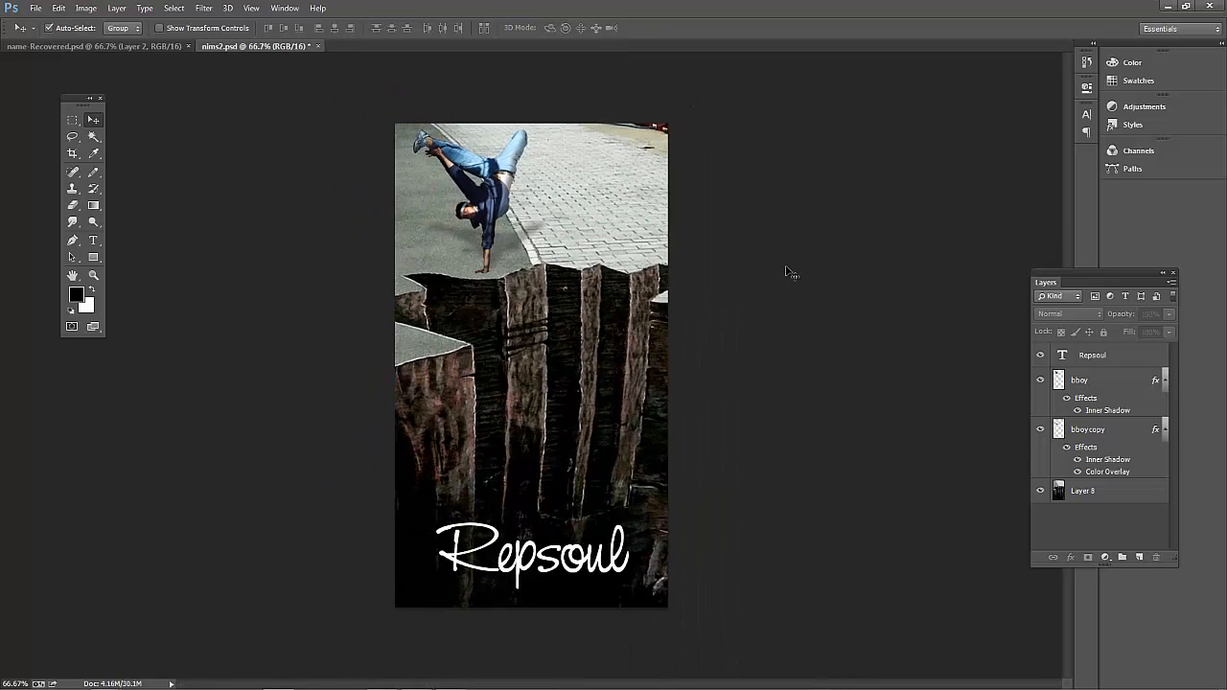